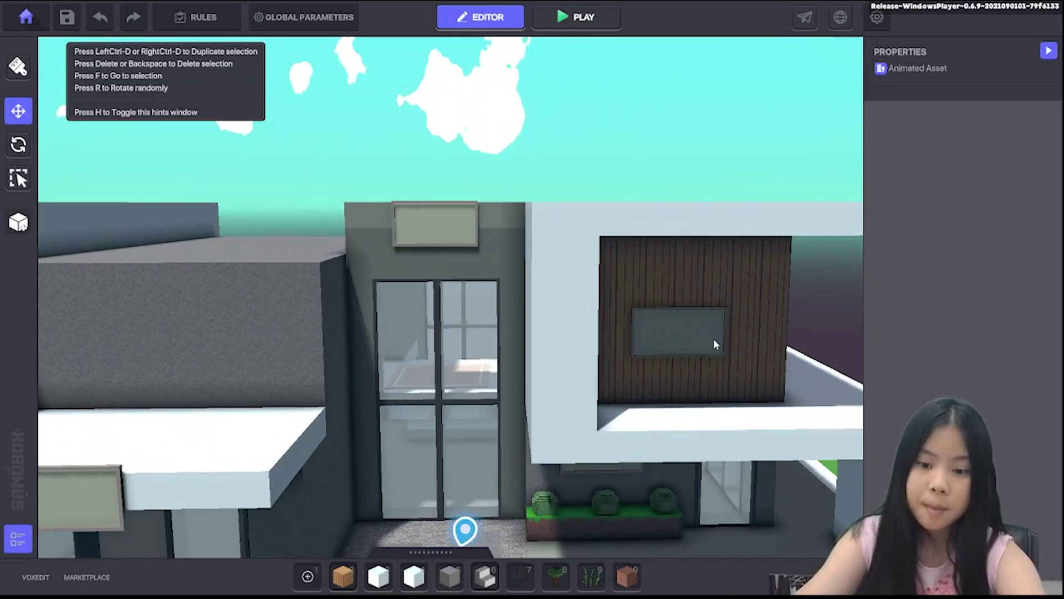
Examine the mansion's front facade, from the upper-floor windows and tall glass entrance out to the pool and garden
middle_drag(713, 339, 680, 308)
scroll(680, 309, up, 2)
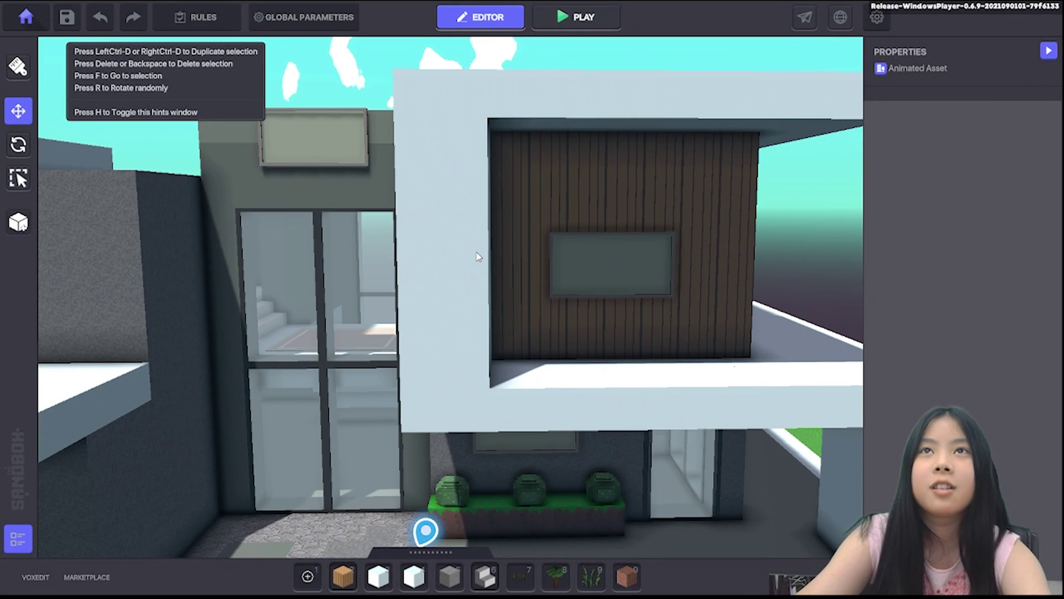
middle_drag(350, 235, 362, 238)
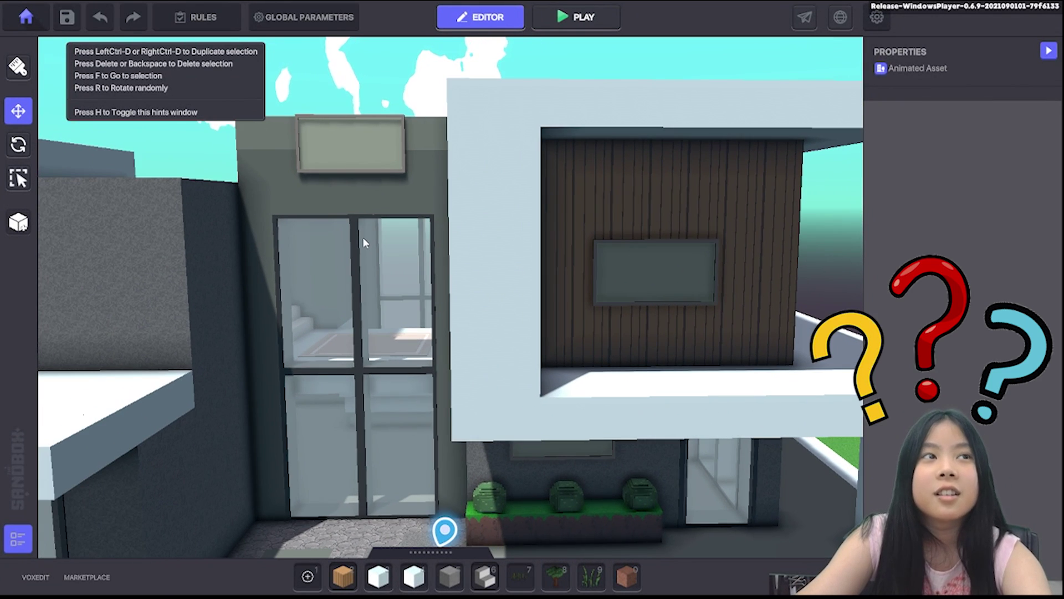
scroll(363, 237, down, 4)
scroll(488, 282, down, 5)
middle_drag(508, 283, 582, 222)
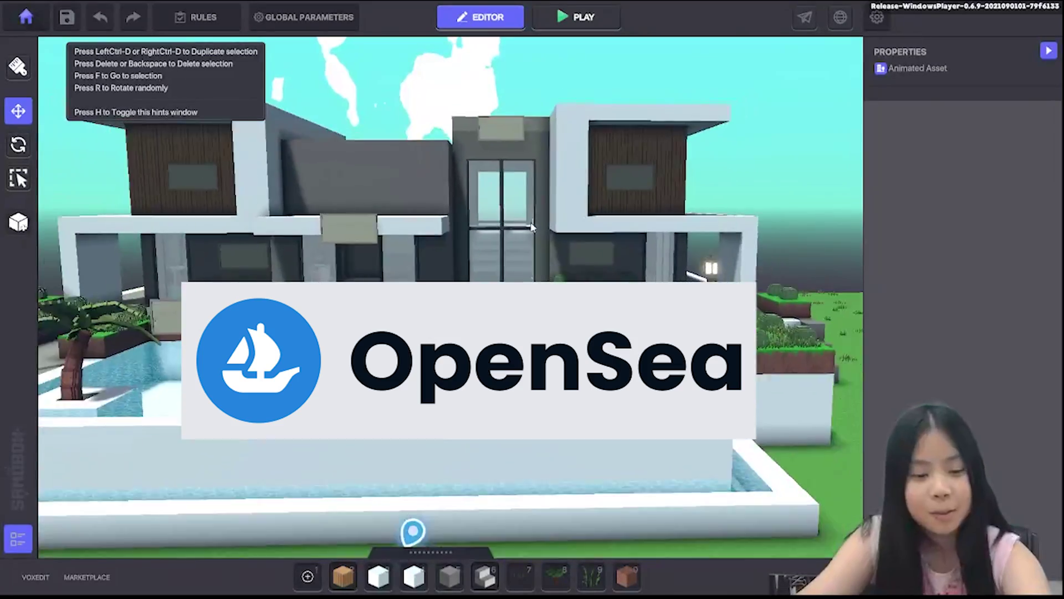
middle_drag(388, 239, 596, 298)
scroll(620, 234, up, 3)
right_drag(470, 260, 529, 389)
scroll(530, 390, down, 8)
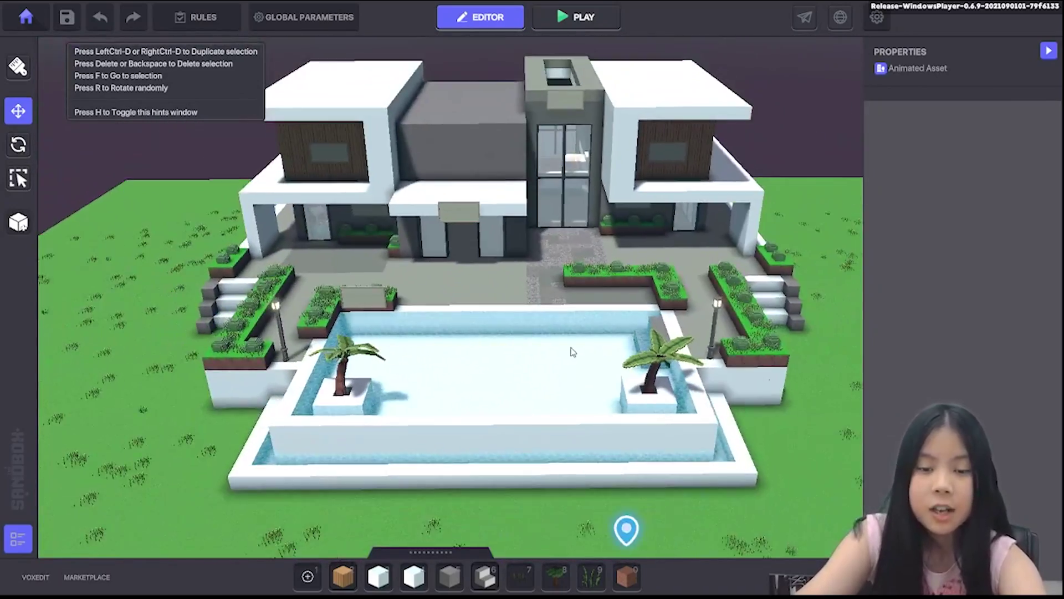
Examine the pool's palm trees, the entrance tower's roof opening and the wood-clad wing of the house
right_drag(570, 352, 546, 424)
click(660, 363)
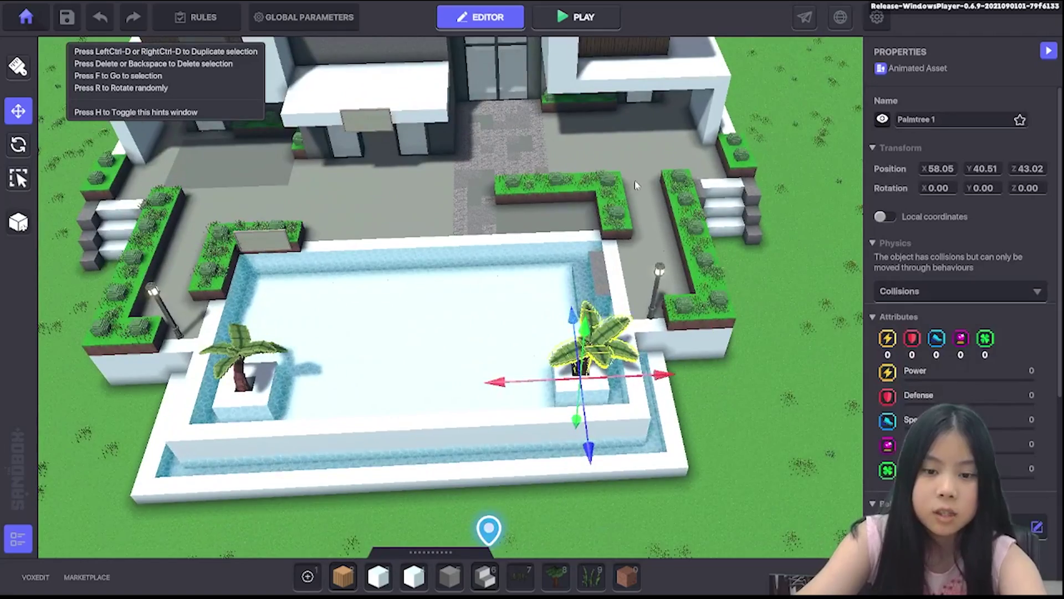
middle_drag(638, 184, 646, 413)
scroll(523, 349, up, 3)
right_drag(523, 350, 574, 230)
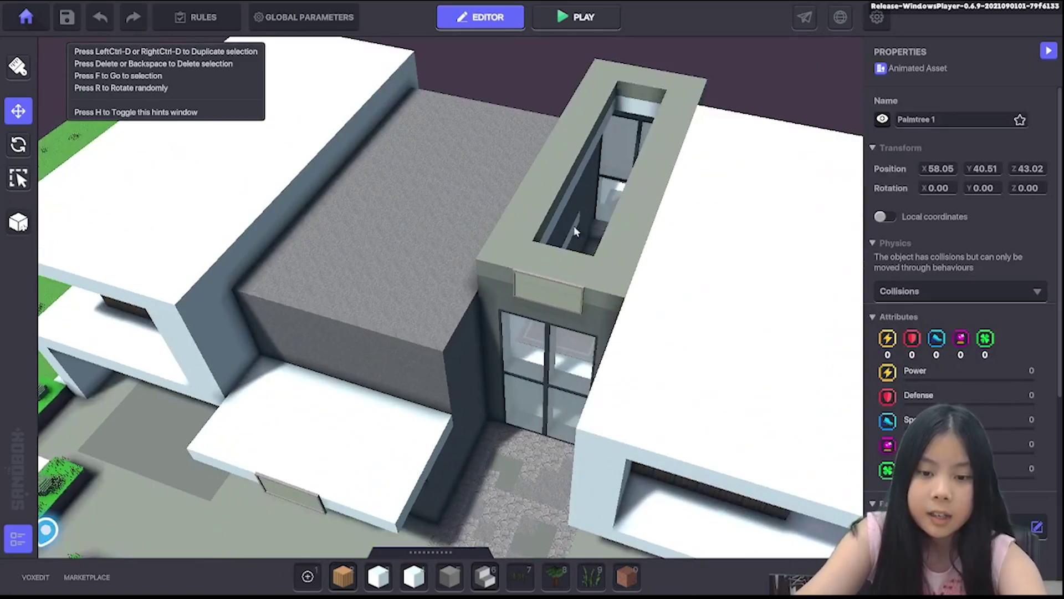
right_drag(556, 280, 552, 189)
right_drag(596, 366, 638, 283)
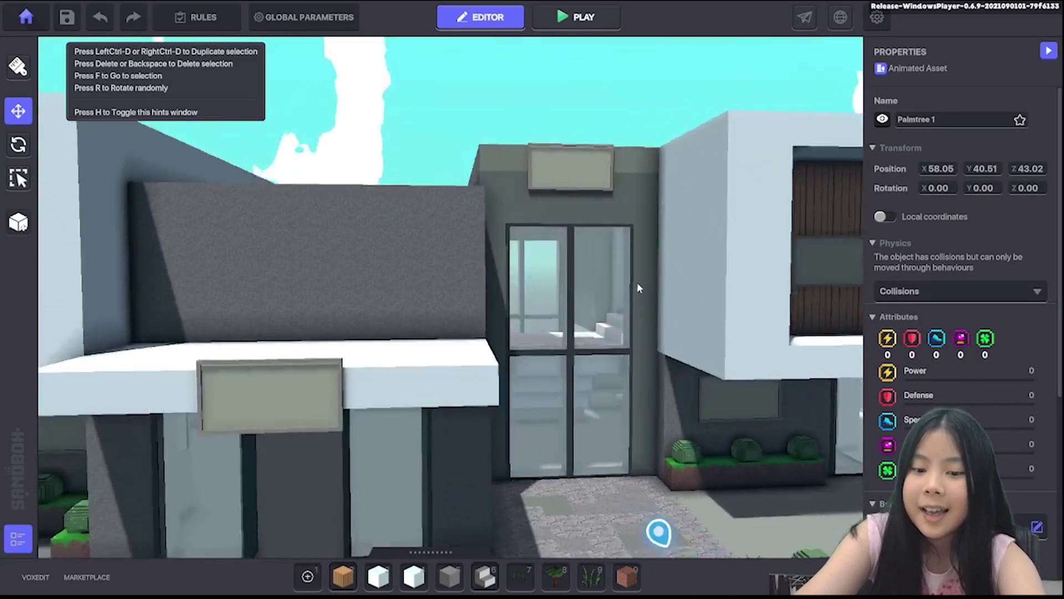
middle_drag(444, 335, 556, 329)
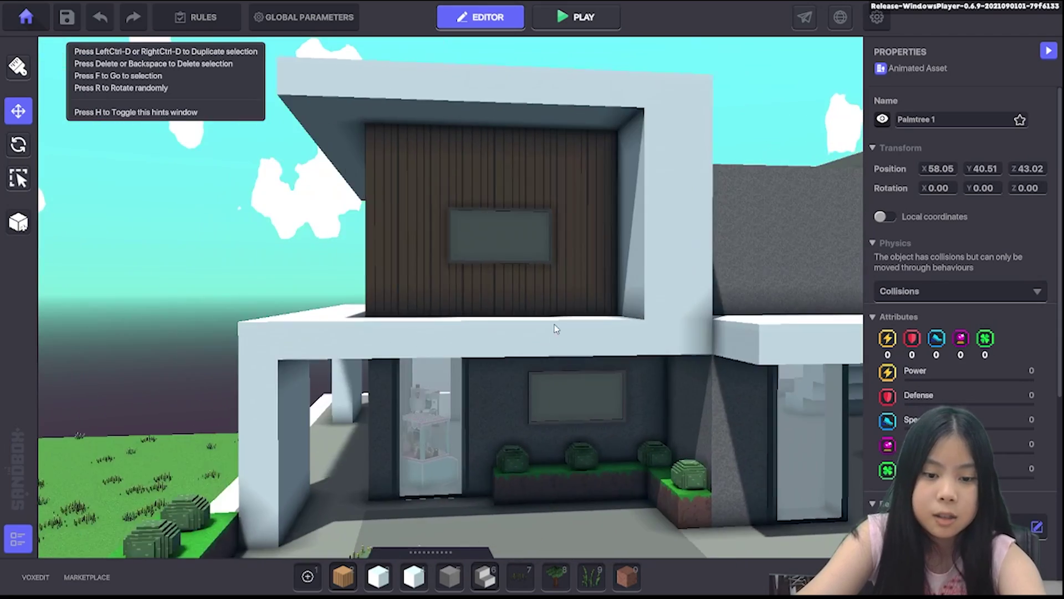
right_drag(390, 297, 482, 337)
scroll(482, 337, up, 3)
right_drag(623, 160, 554, 308)
Examine the entrance area and the outer walls around to the side of the house
click(493, 332)
scroll(493, 333, down, 3)
scroll(554, 308, down, 5)
click(523, 385)
scroll(530, 400, up, 3)
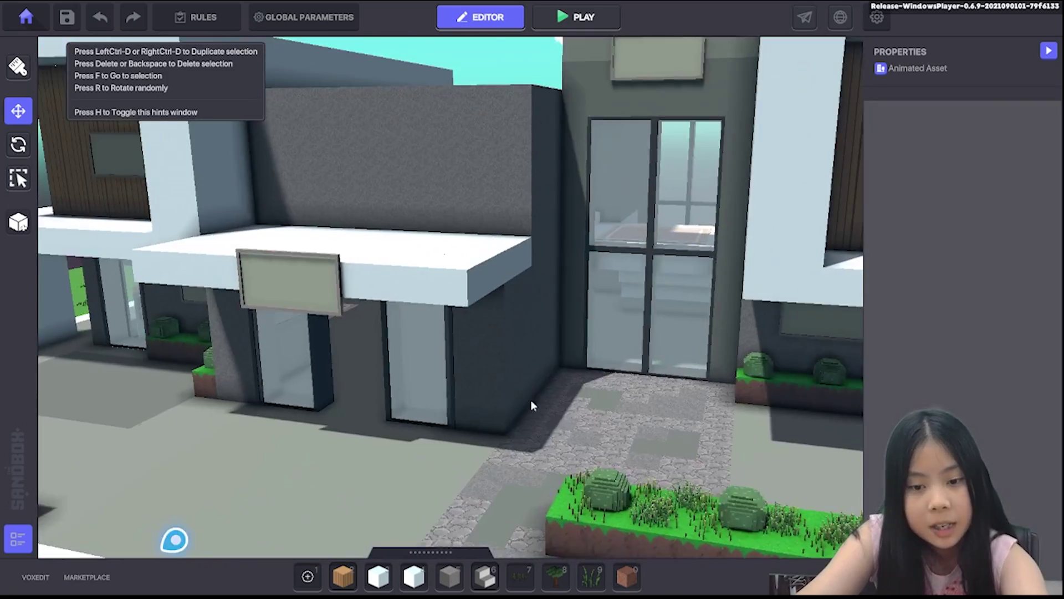
right_drag(530, 400, 508, 364)
click(597, 287)
scroll(601, 231, up, 4)
click(611, 361)
scroll(545, 334, down, 5)
scroll(508, 365, up, 2)
Try covering the white pillar beside the ground-floor windows with stone blocks and carving a rectangular opening in it
click(450, 576)
scroll(486, 404, down, 2)
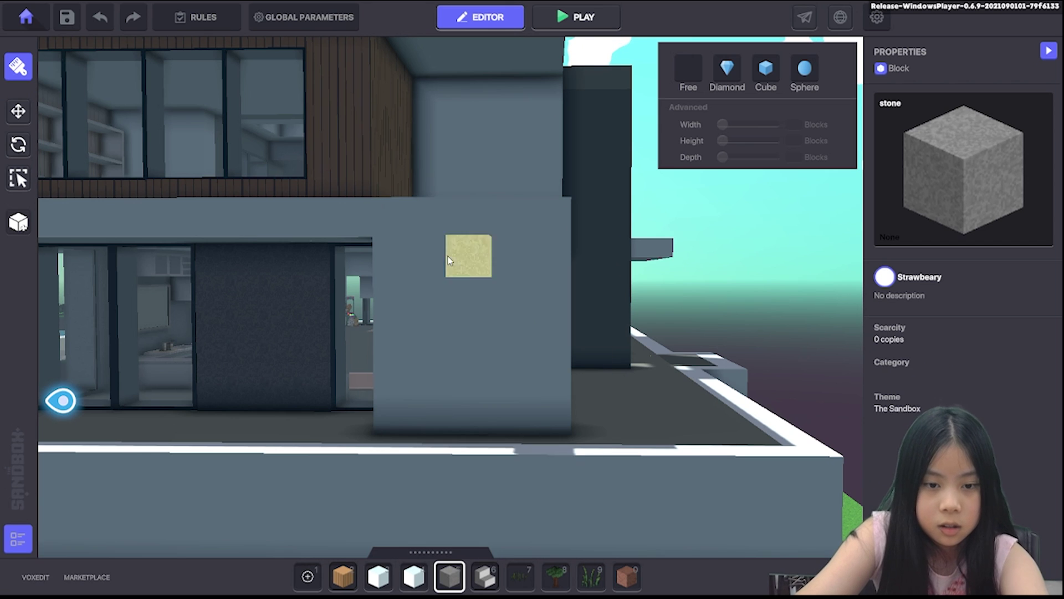
drag(440, 311, 544, 420)
middle_drag(508, 341, 536, 360)
scroll(536, 361, up, 2)
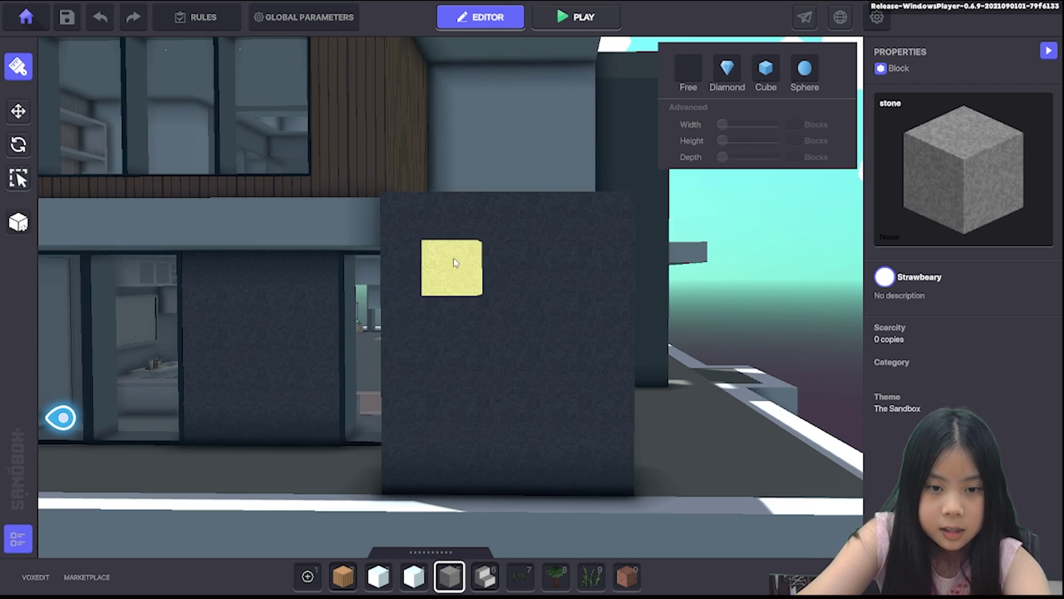
drag(453, 258, 577, 438)
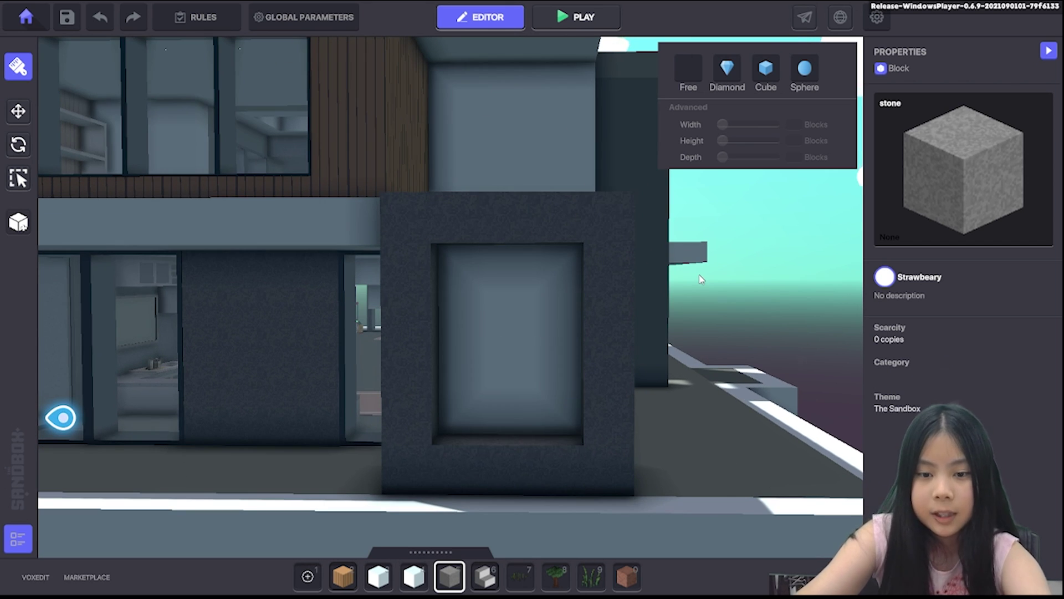
drag(415, 244, 580, 442)
Try moving a window frame out of the wood-clad upper wall, and undo the move
scroll(526, 277, up, 2)
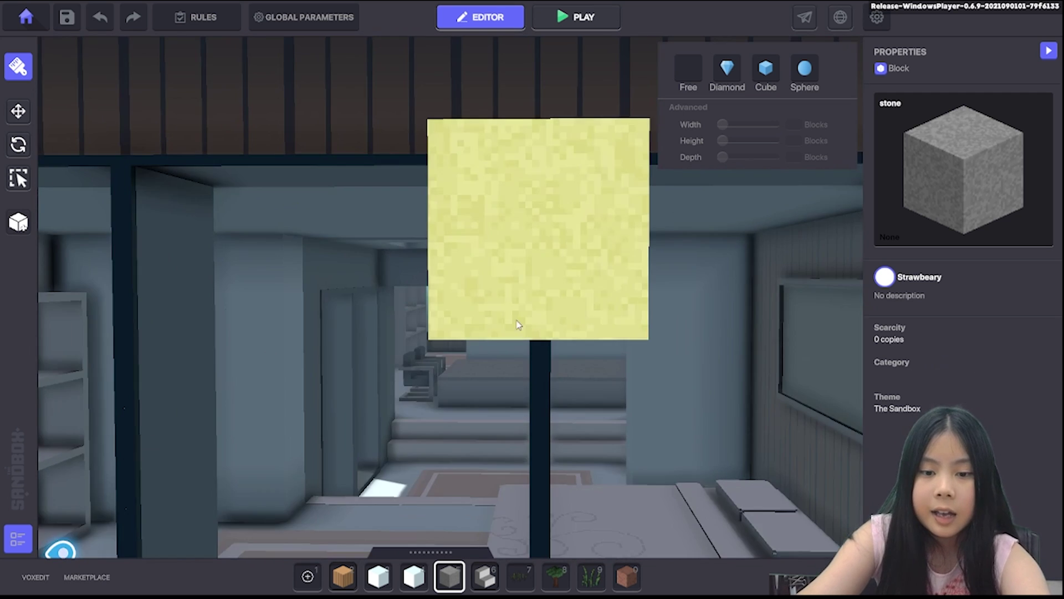
scroll(518, 321, down, 5)
right_drag(518, 321, 444, 263)
click(19, 112)
scroll(403, 325, up, 3)
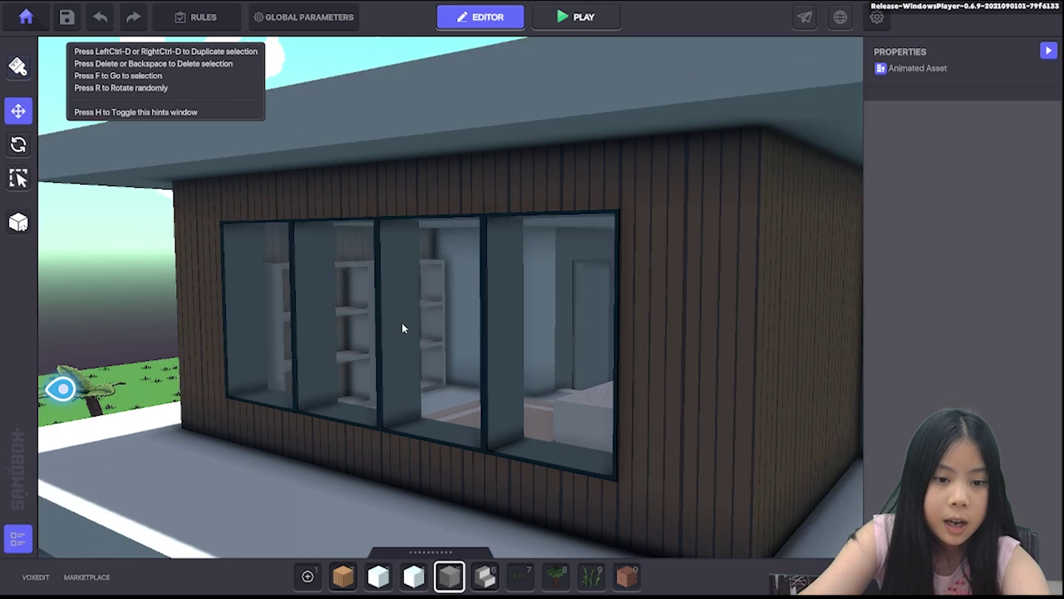
click(300, 261)
drag(435, 418, 270, 463)
key(ctrl+z)
scroll(341, 295, down, 3)
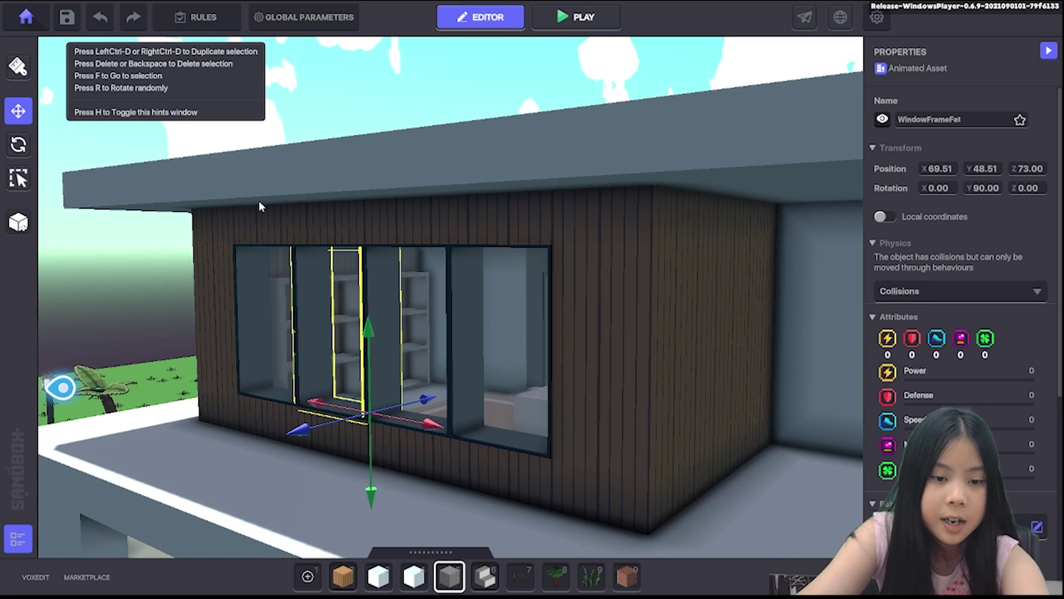
Search the asset library for "window" and choose the window frame asset for placement
click(373, 415)
right_drag(374, 414, 447, 424)
scroll(516, 488, down, 2)
scroll(515, 488, up, 3)
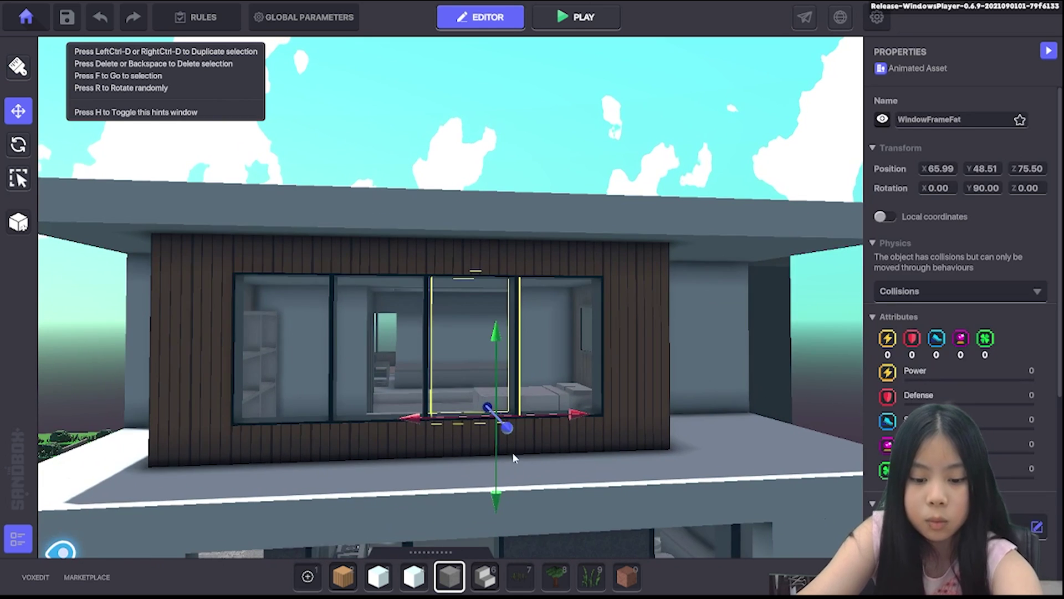
click(431, 552)
click(193, 297)
text(window)
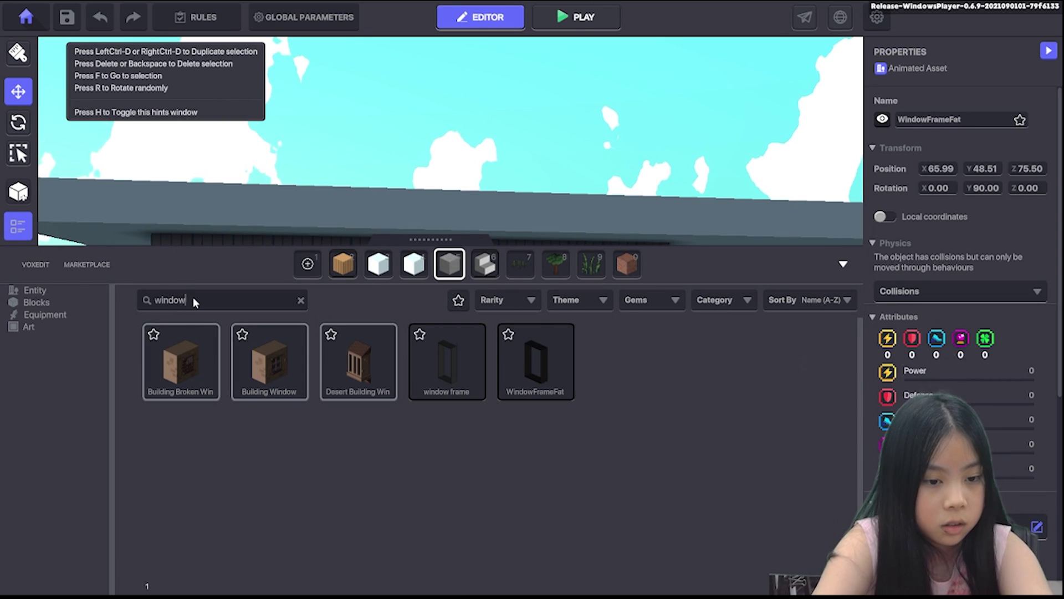
click(481, 360)
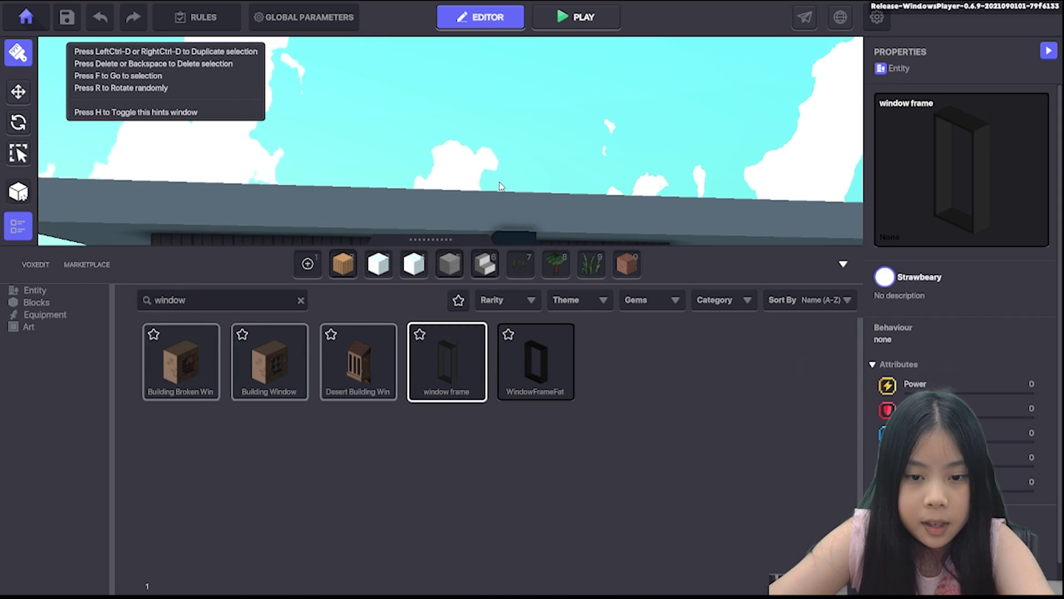
key(s)
click(843, 264)
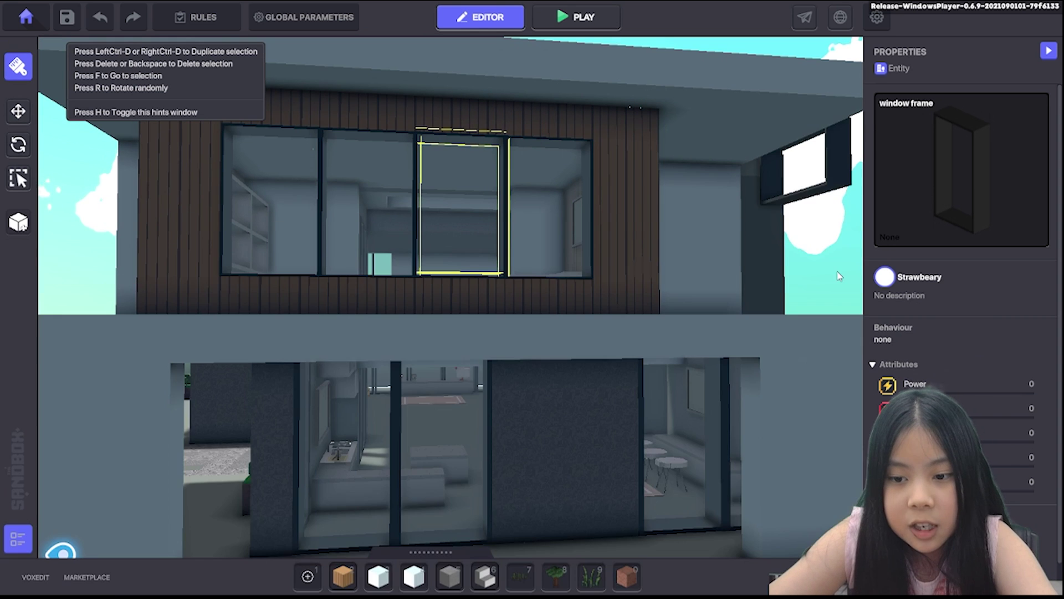
Place a window frame on the upper balcony near the end of the wood-clad wall
right_drag(602, 251, 719, 327)
scroll(705, 325, up, 2)
scroll(682, 305, down, 1)
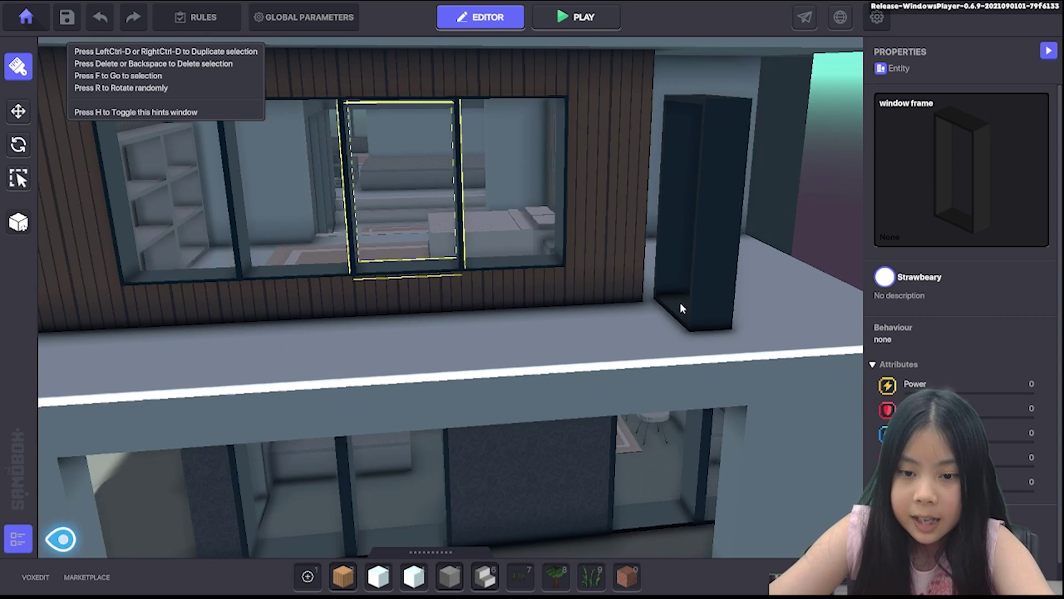
right_drag(647, 311, 636, 278)
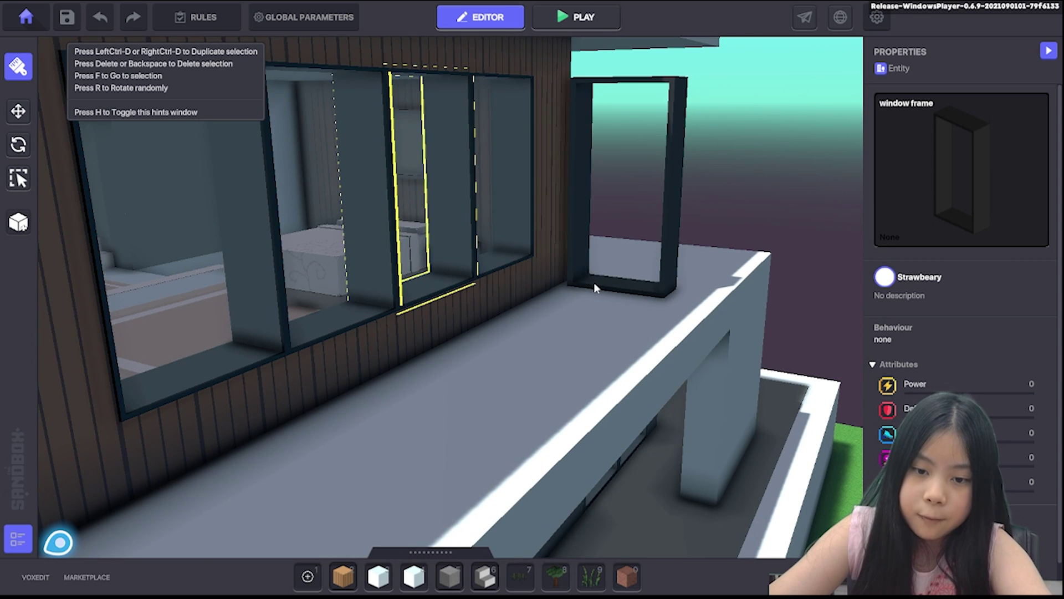
scroll(593, 282, up, 1)
click(593, 281)
Delete the window frame standing on the upper balcony
middle_drag(658, 221, 654, 260)
scroll(654, 261, up, 4)
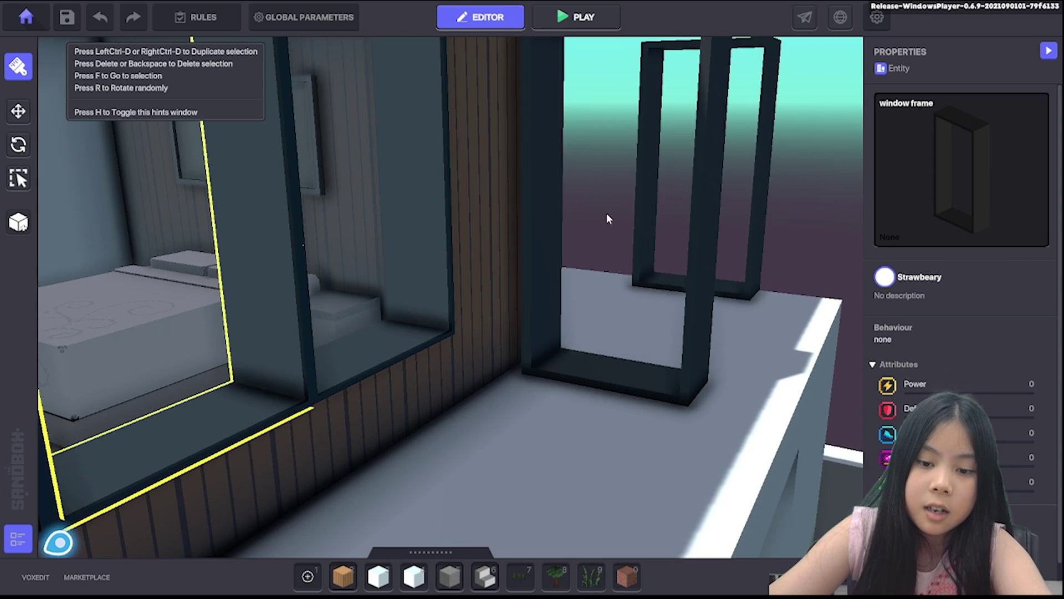
right_drag(606, 215, 573, 327)
click(6, 106)
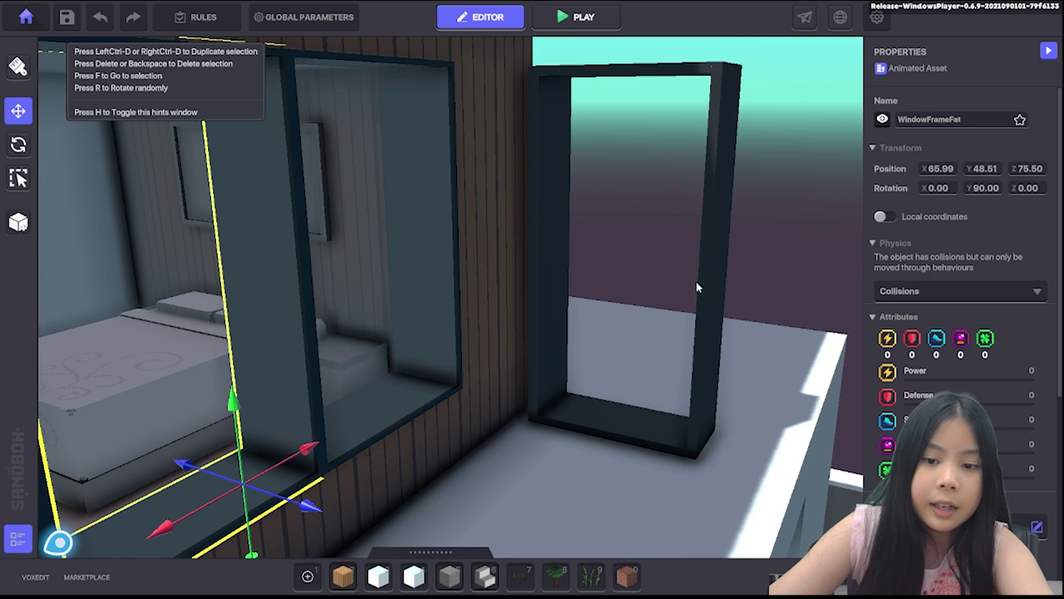
key(Delete)
Examine how the window frames fit at the wall's corner and how the upper-floor window row looks from outside
scroll(468, 371, up, 5)
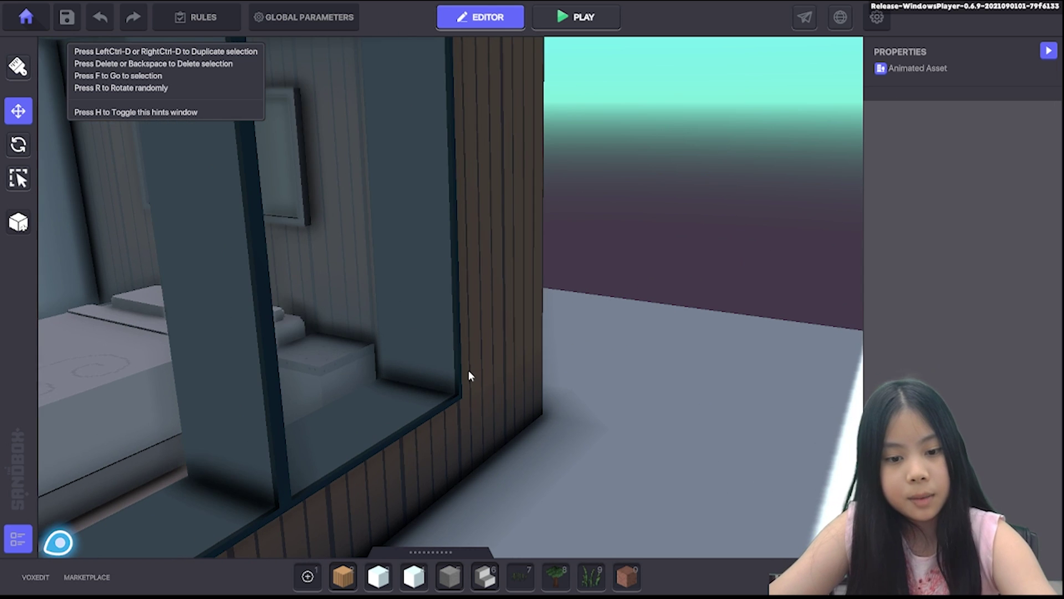
scroll(439, 382, down, 4)
scroll(439, 381, up, 2)
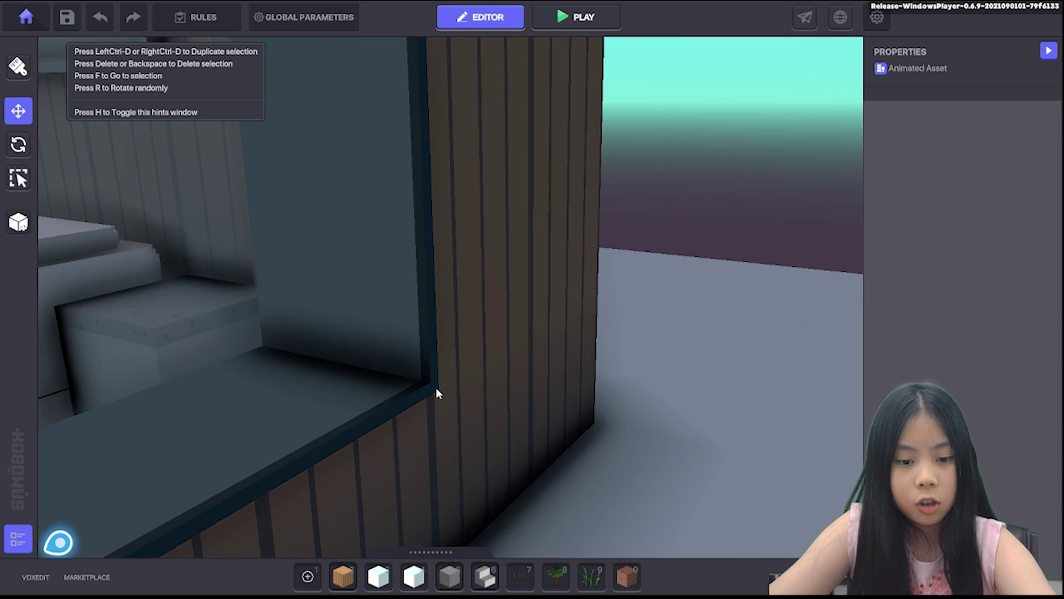
right_drag(435, 387, 488, 369)
scroll(489, 369, down, 3)
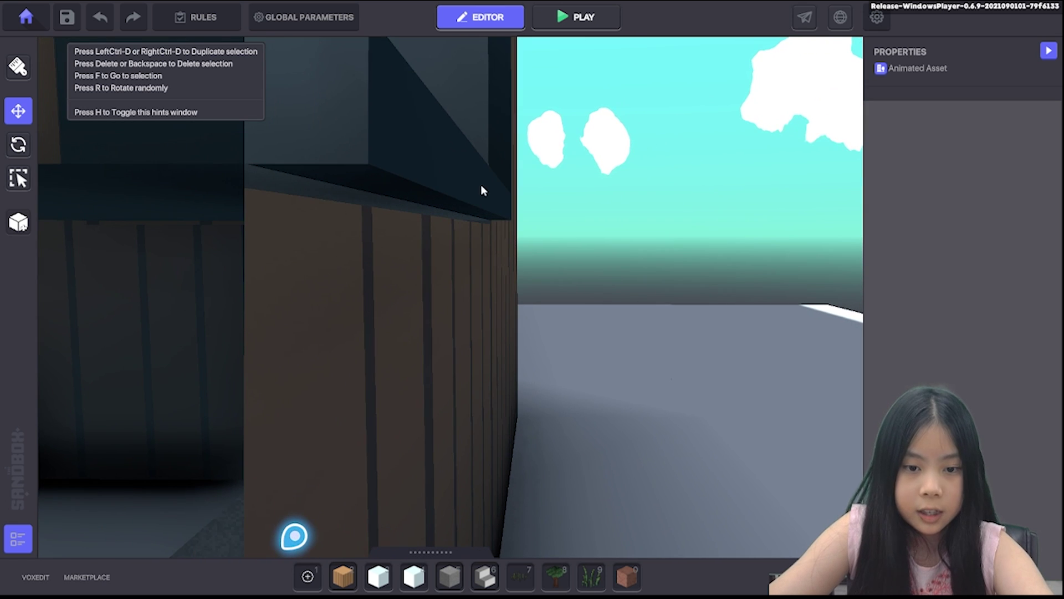
right_drag(449, 248, 223, 274)
scroll(257, 220, down, 4)
right_drag(258, 219, 549, 268)
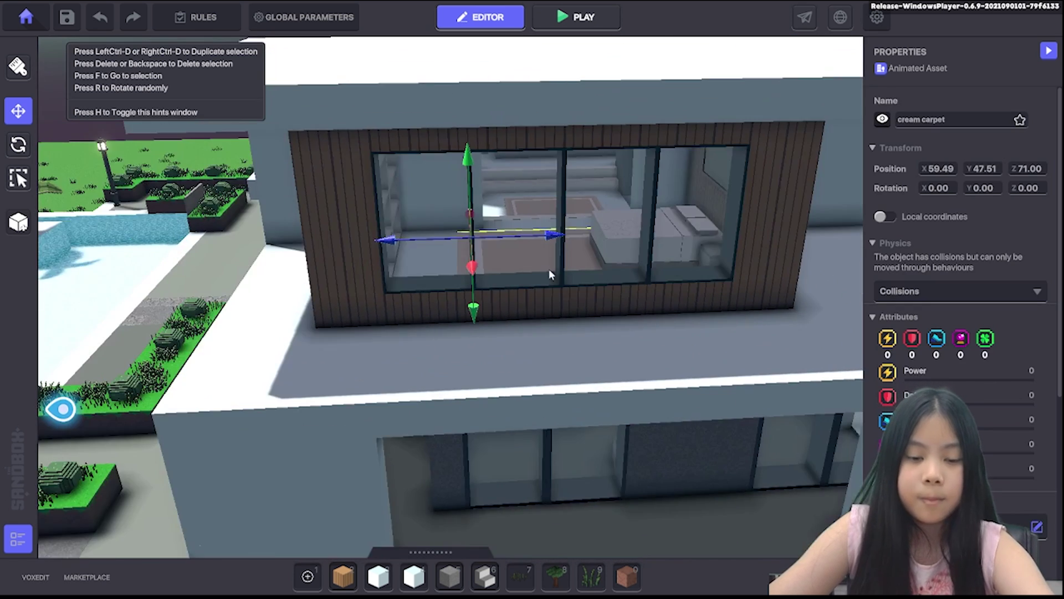
scroll(554, 266, down, 3)
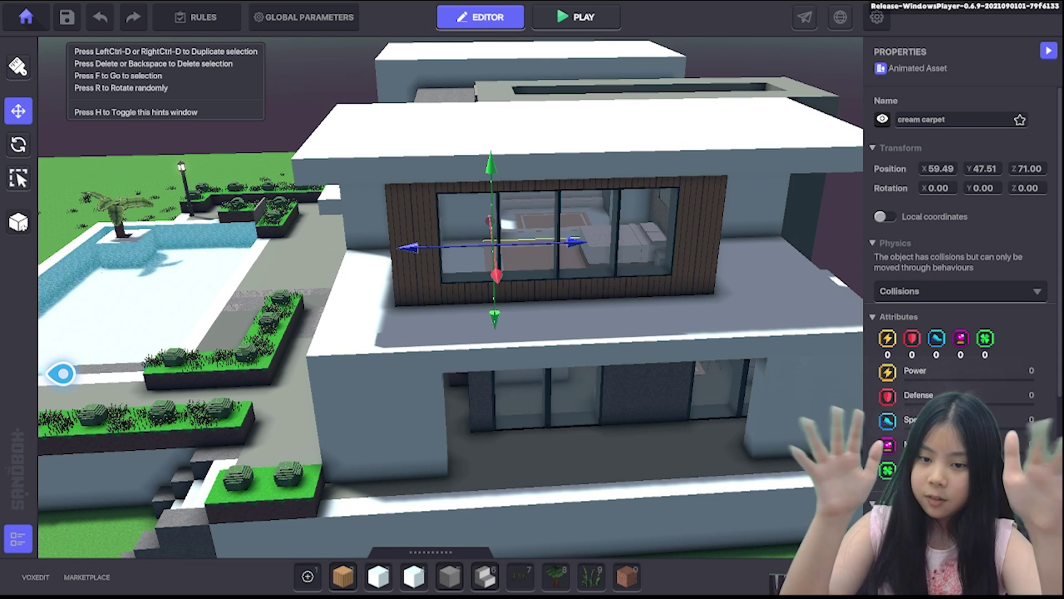
Using White Block Transparent as the active block, carve a roughly square recess into the white wall at the balcony's end
right_drag(682, 355, 290, 471)
scroll(332, 510, up, 2)
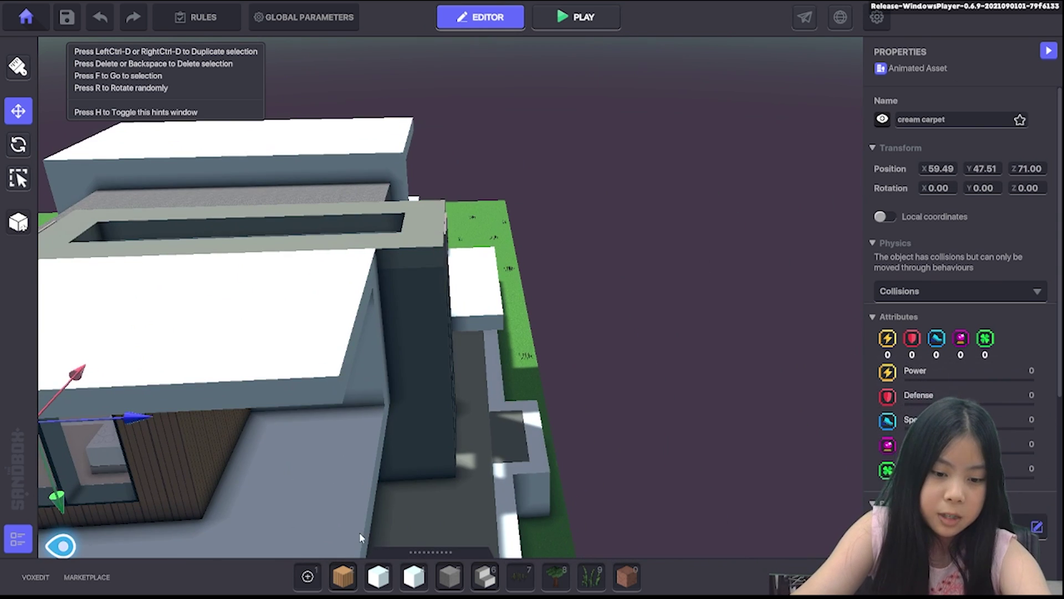
click(379, 577)
scroll(397, 515, up, 4)
scroll(389, 367, up, 2)
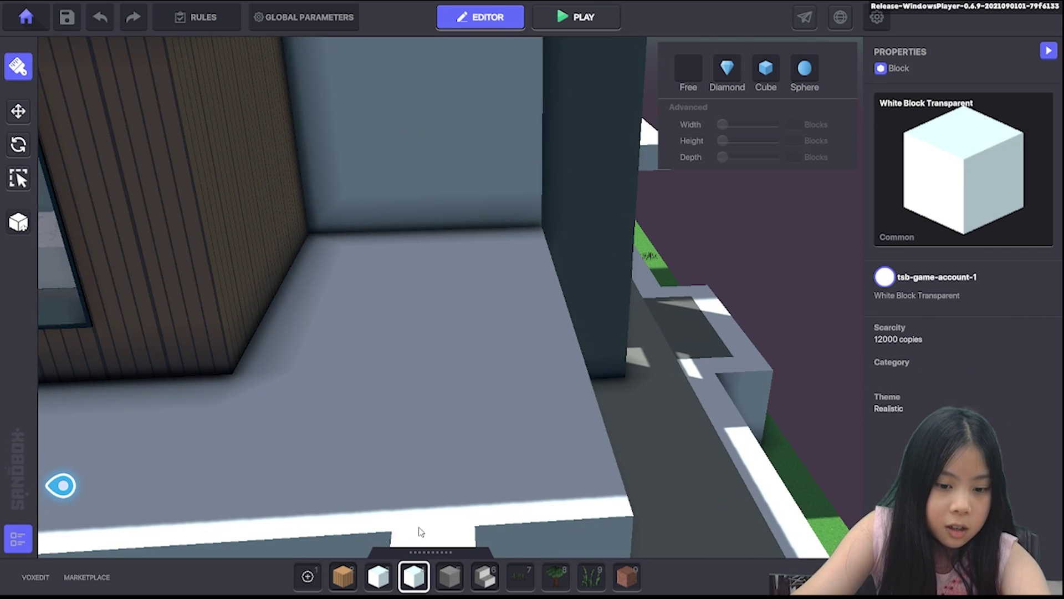
right_drag(419, 531, 379, 277)
right_drag(583, 428, 675, 354)
scroll(509, 255, up, 2)
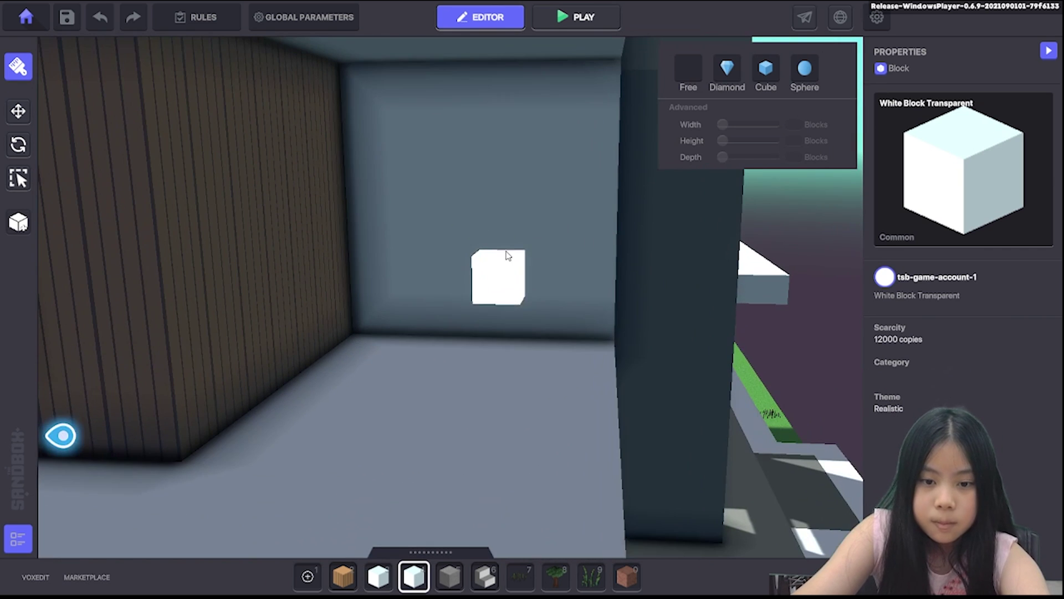
shift+drag(424, 124, 549, 273)
scroll(430, 138, up, 2)
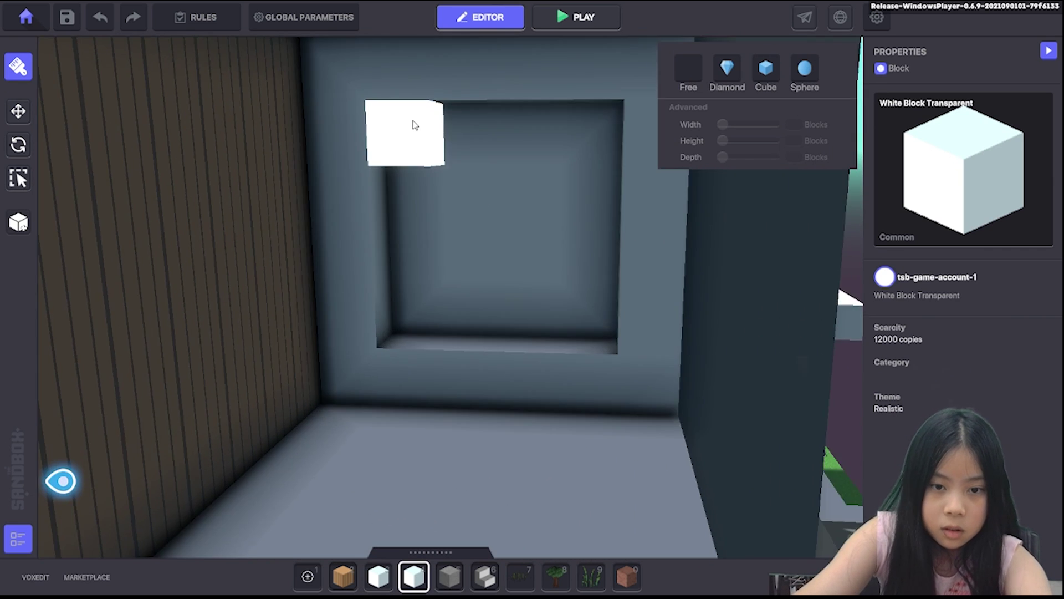
drag(411, 125, 599, 331)
Place a window frame asset from the library on the balcony floor in front of the carved recess
middle_drag(511, 131, 486, 254)
right_drag(494, 410, 492, 371)
scroll(493, 374, up, 1)
scroll(494, 383, down, 1)
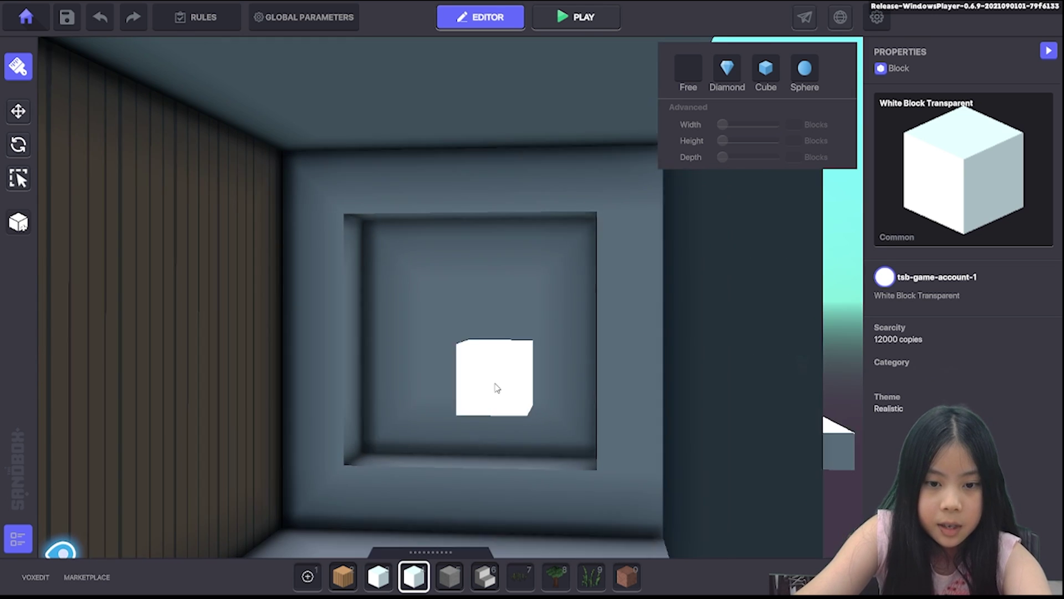
scroll(493, 382, down, 1)
scroll(492, 361, up, 1)
click(431, 552)
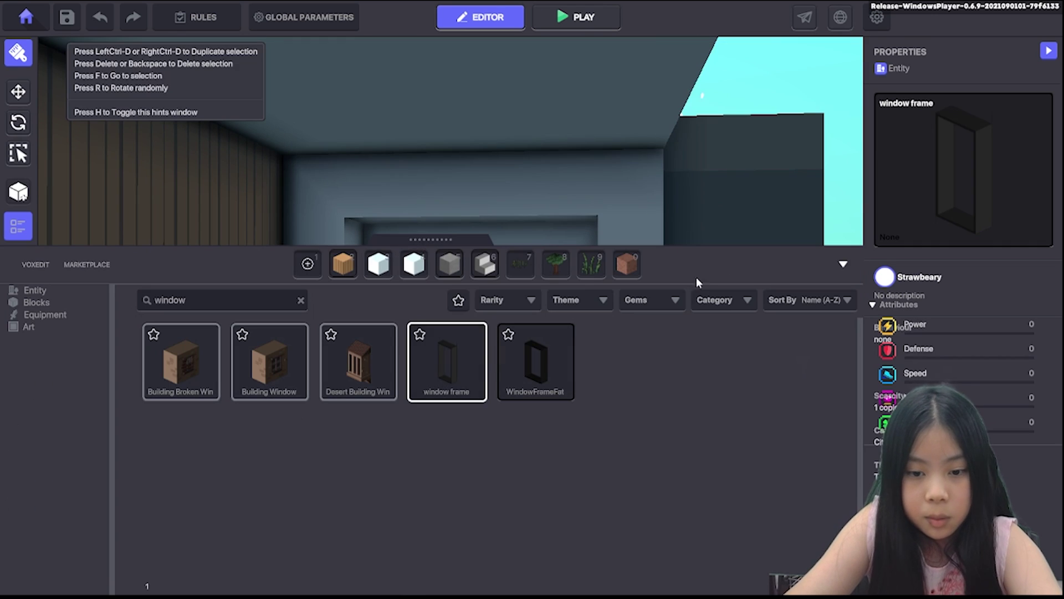
click(846, 265)
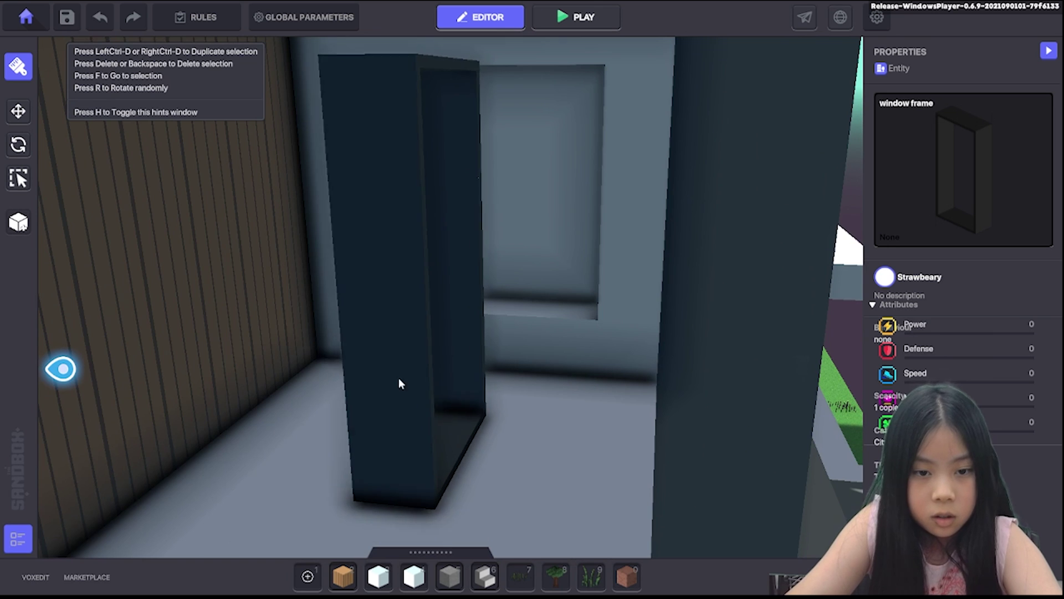
Rotate the window frame to 90° about Y and move it against the recessed wall at X 59.00, Z 83.50
click(13, 113)
click(18, 144)
click(420, 351)
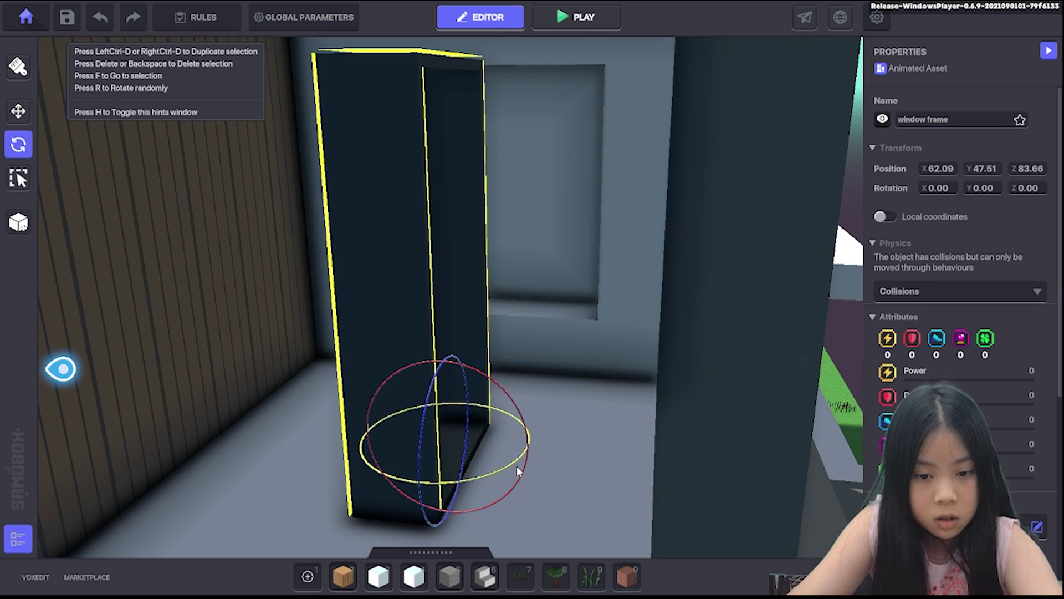
drag(510, 464, 222, 410)
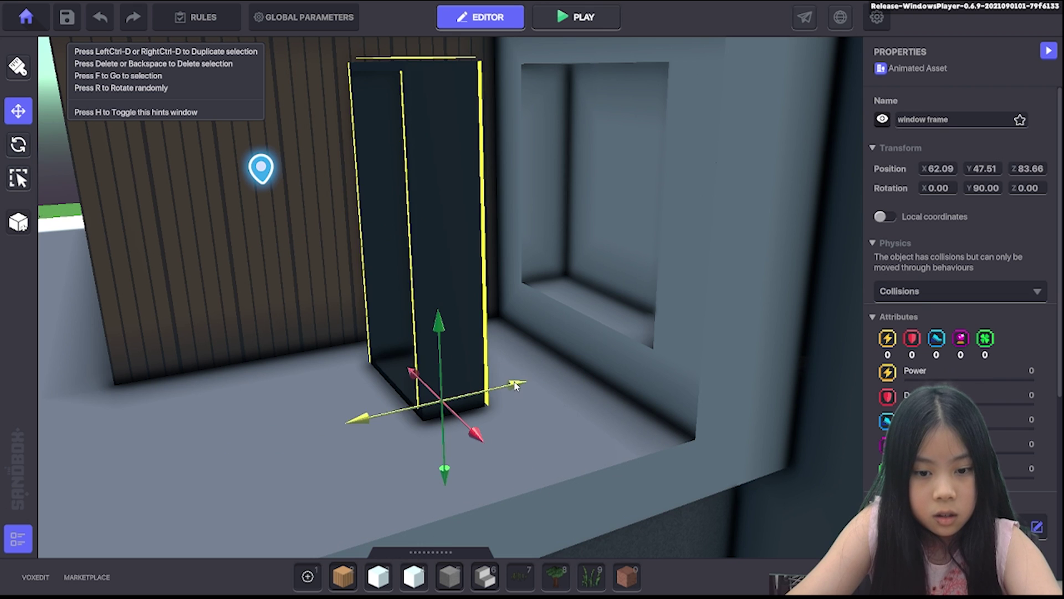
drag(516, 386, 642, 326)
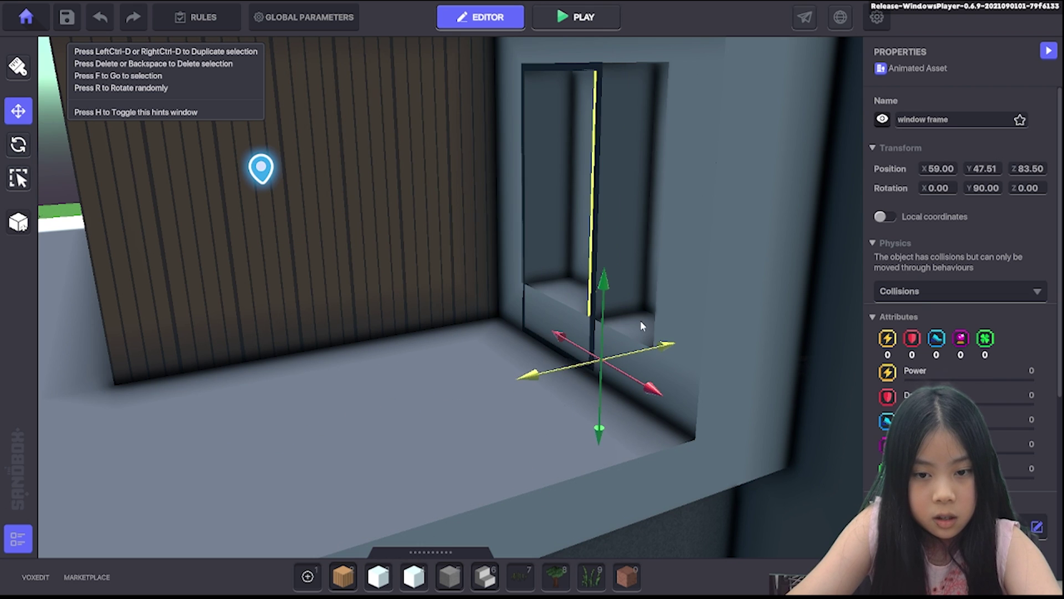
right_drag(462, 430, 592, 416)
click(723, 447)
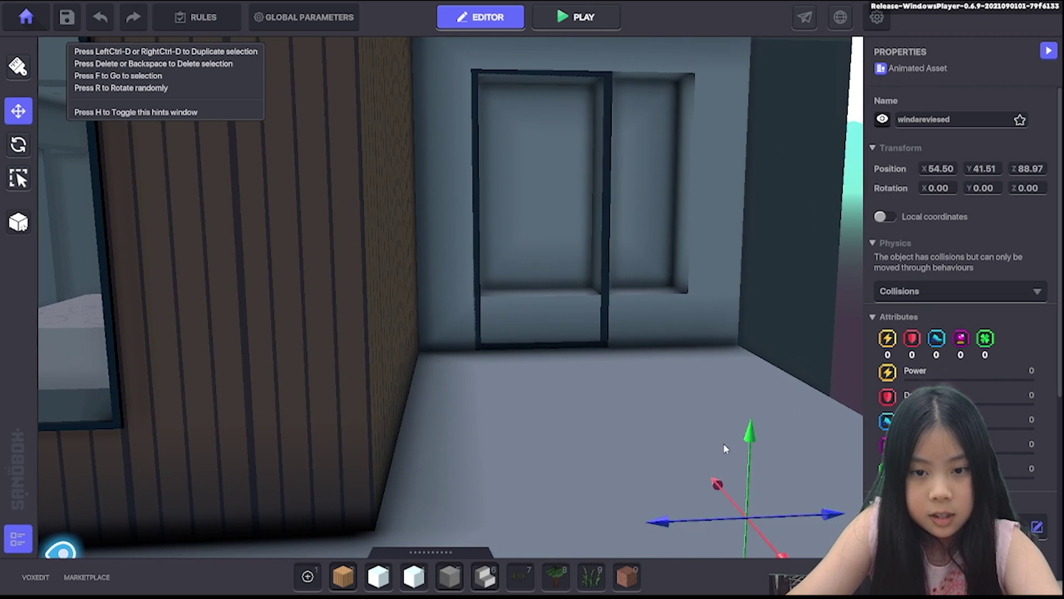
Reshape the recess around the window frame, carving it down to the balcony floor and filling its outer side with White Block
scroll(666, 458, up, 4)
click(371, 577)
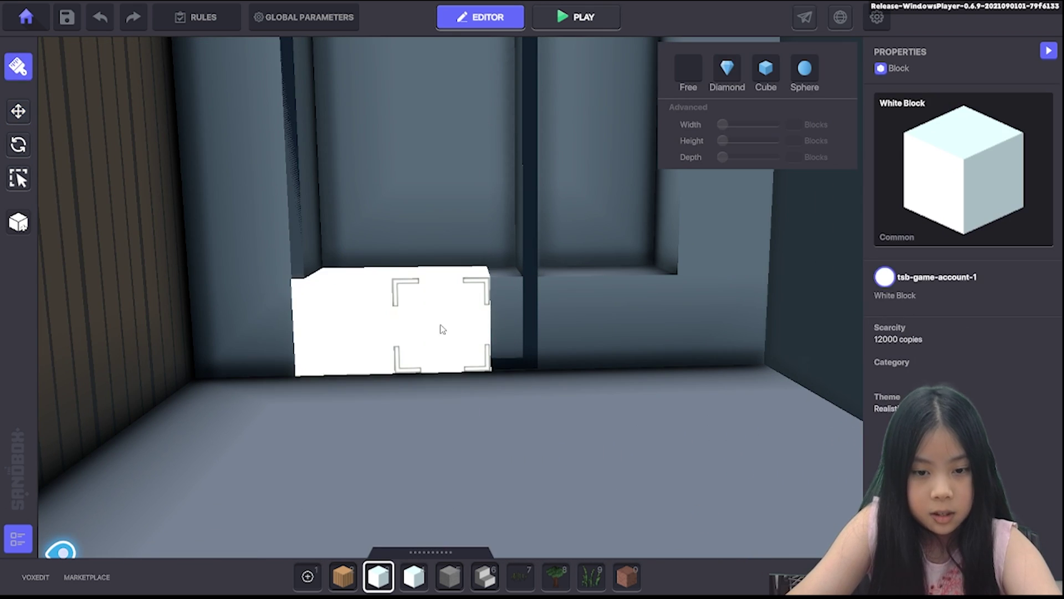
key(ctrl+z)
middle_drag(571, 329, 569, 407)
scroll(569, 405, down, 3)
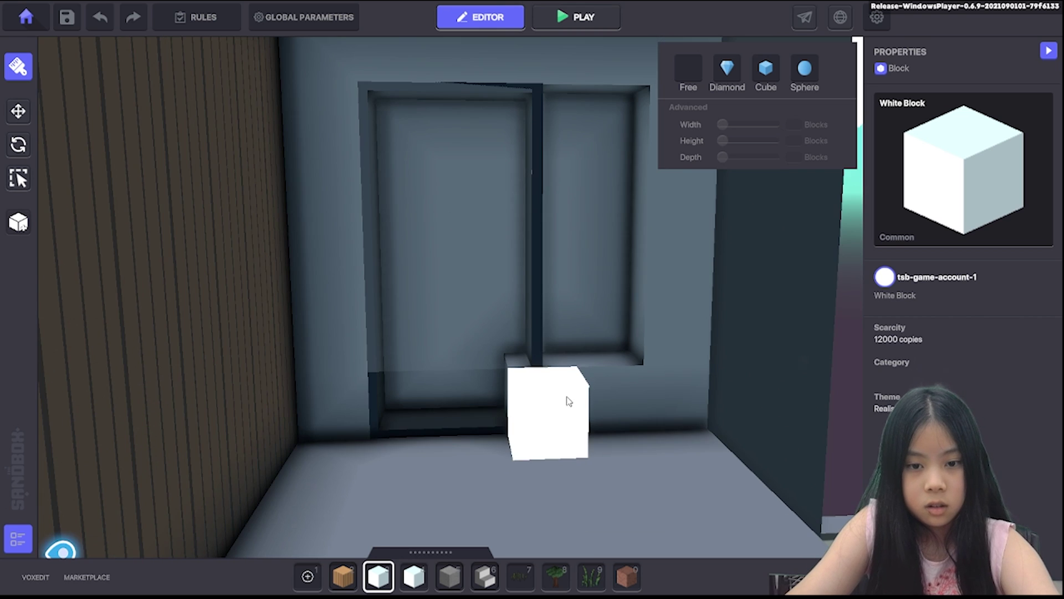
key(d)
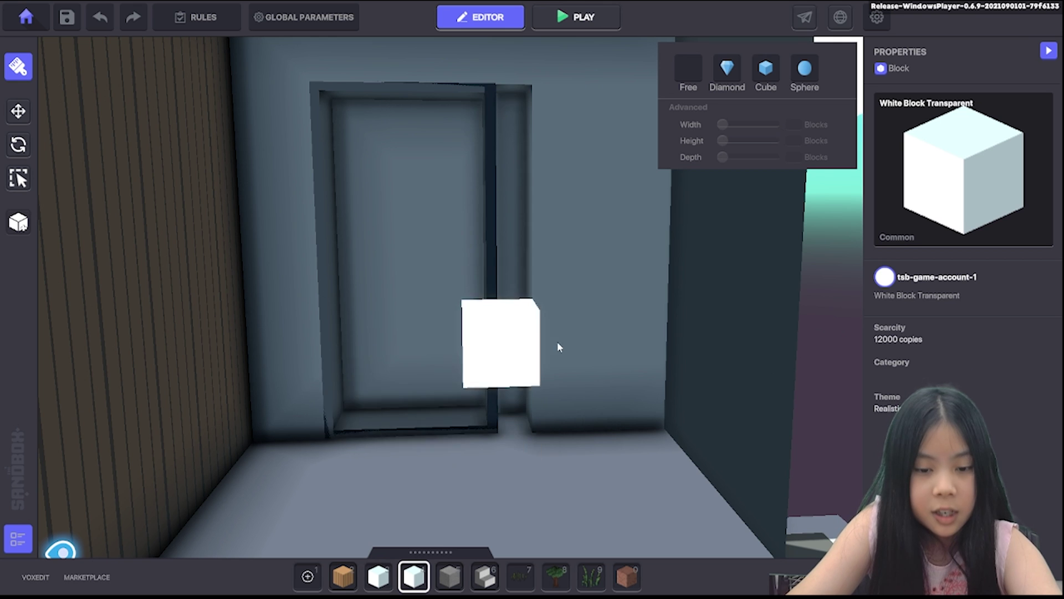
scroll(557, 342, down, 3)
scroll(499, 321, up, 4)
scroll(389, 248, down, 3)
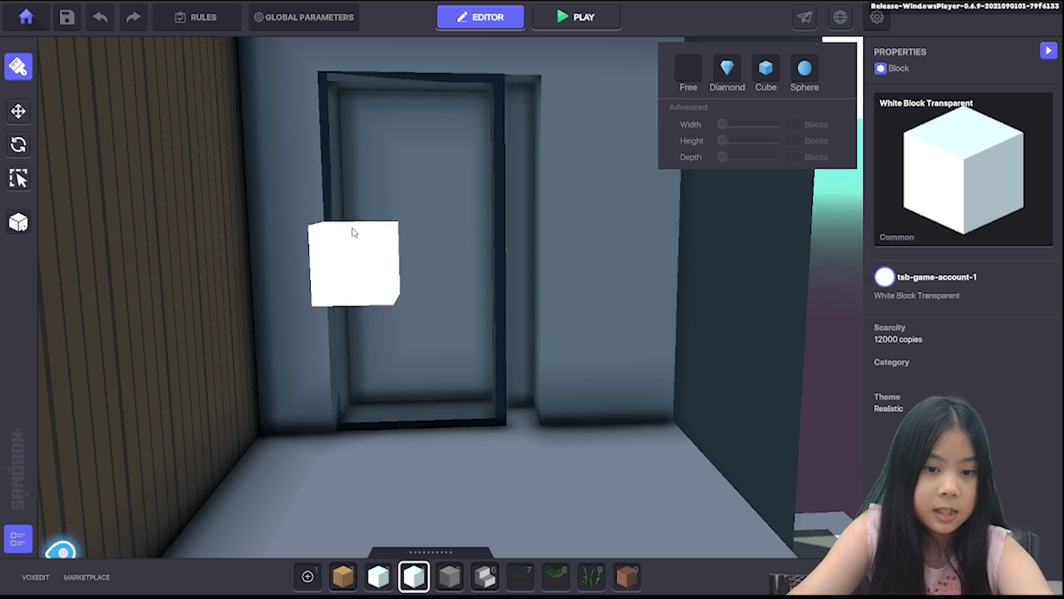
Shift the window frame sideways within the recess to Z 83.71
key(m)
click(354, 203)
right_drag(432, 366, 448, 444)
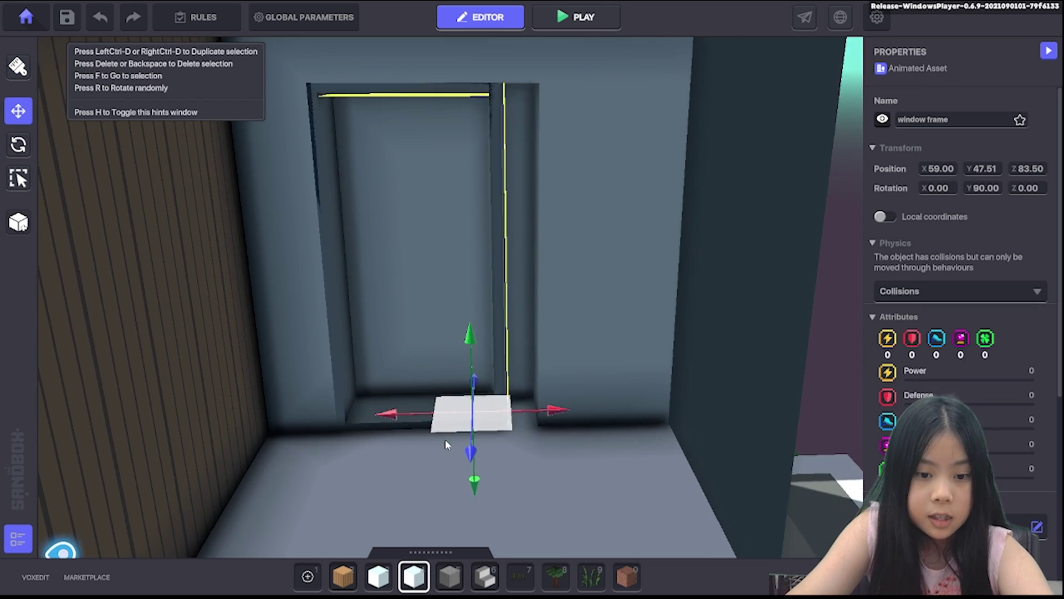
drag(575, 417, 568, 415)
key(w)
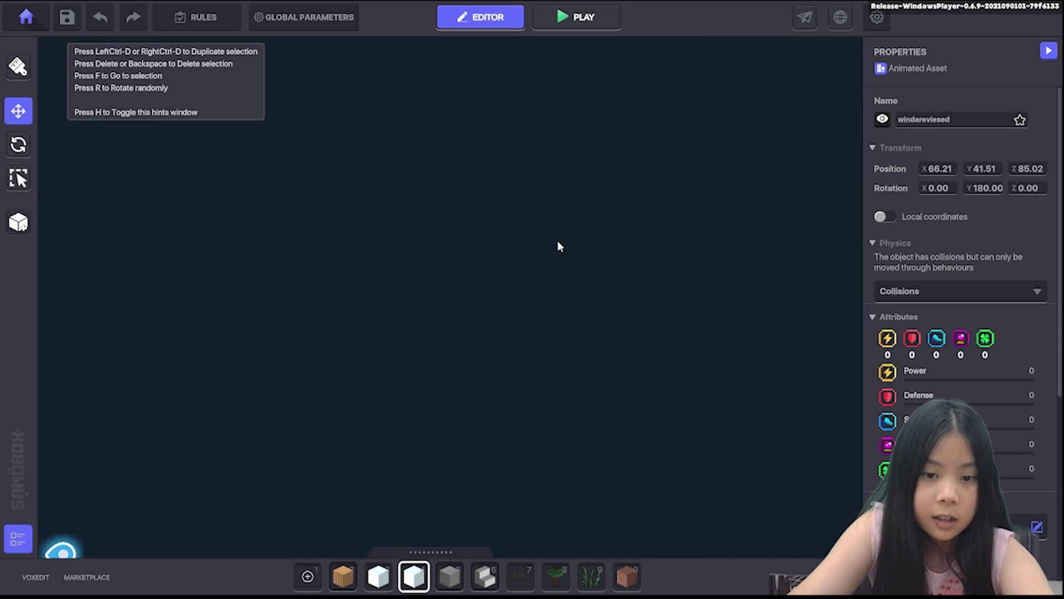
right_drag(558, 241, 514, 307)
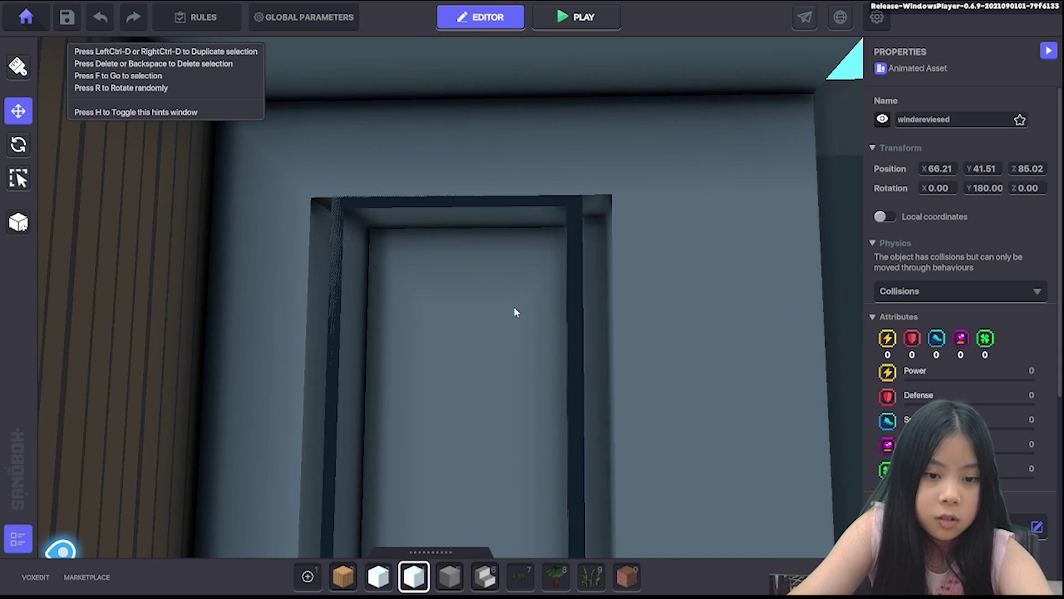
Restore the recess to its square shape and delete the window frame from the balcony's end wall
right_drag(361, 252, 494, 252)
key(s)
key(w)
scroll(495, 251, down, 5)
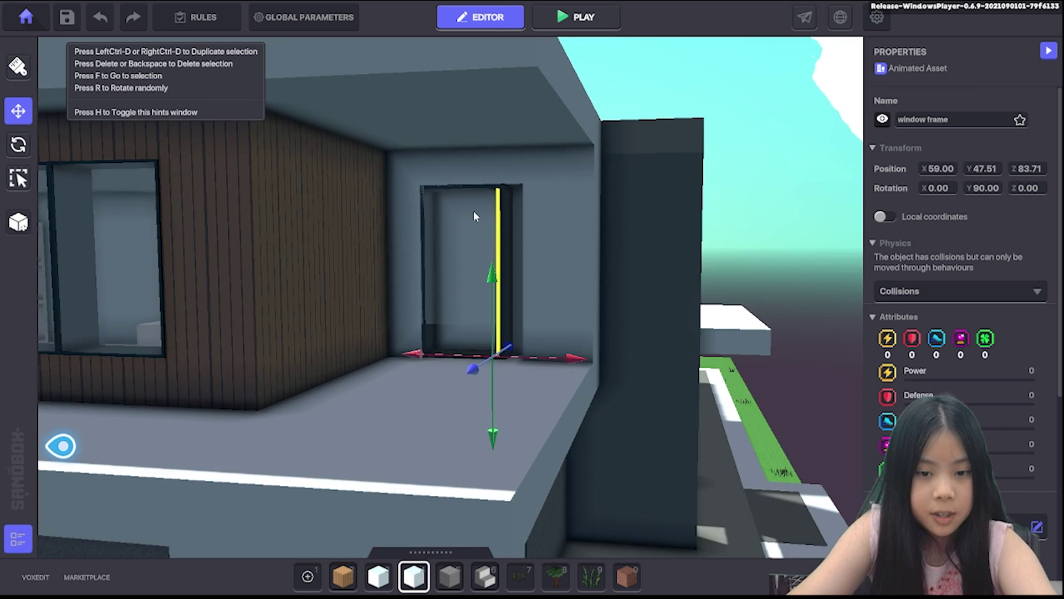
scroll(548, 208, up, 3)
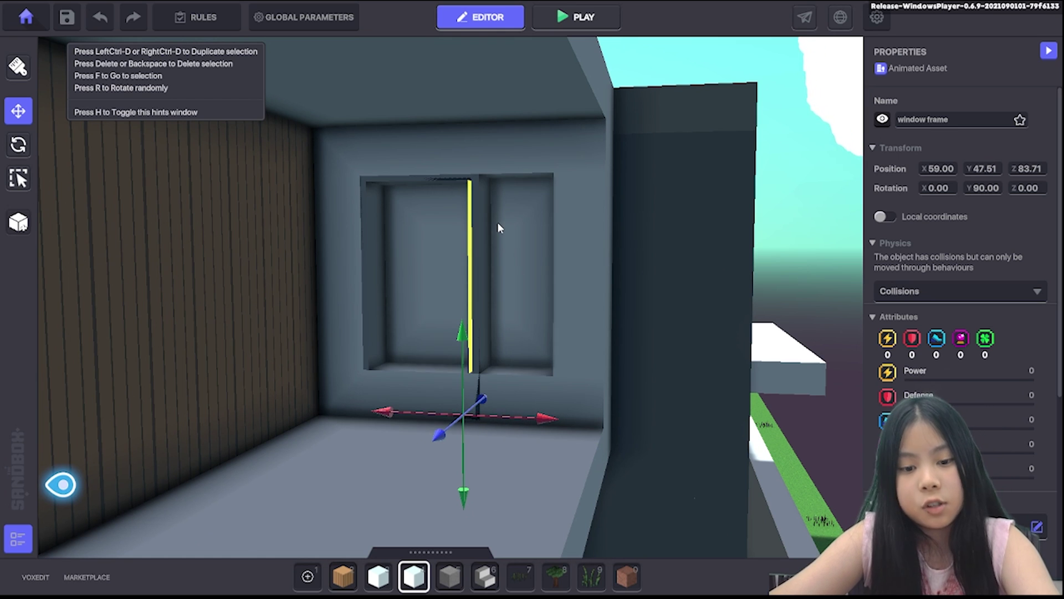
key(Delete)
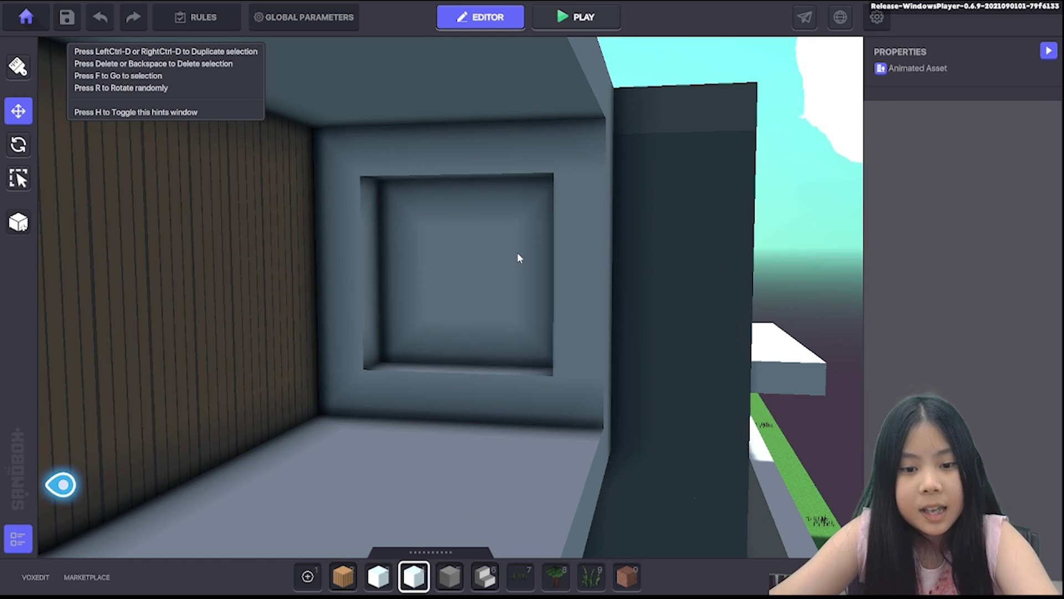
Examine the mansion from outside, covering the upper window row, the planters and the pool side
scroll(517, 252, down, 6)
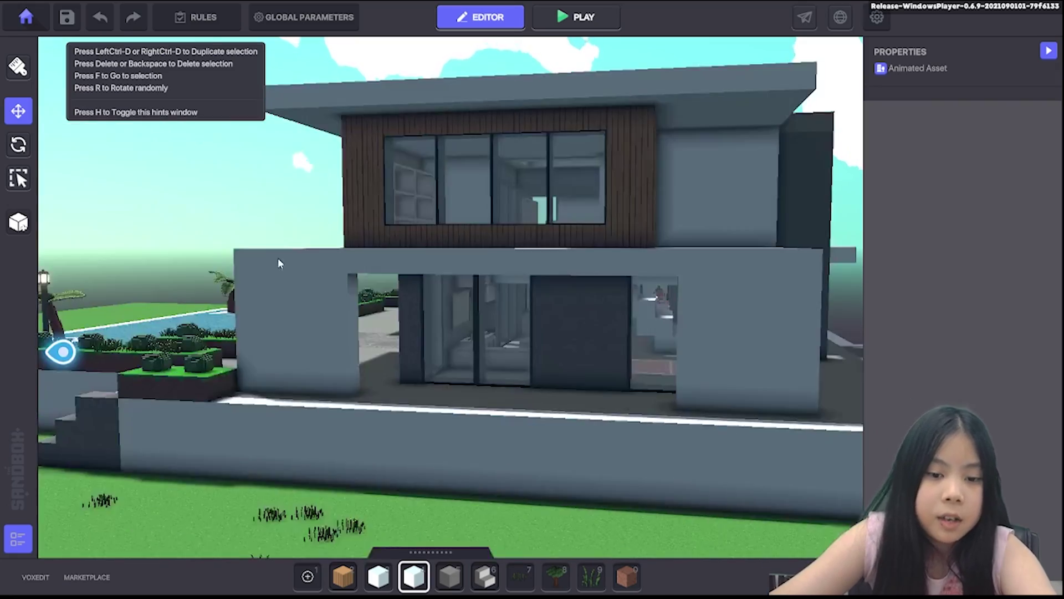
right_drag(279, 259, 589, 244)
right_drag(465, 266, 433, 414)
click(435, 416)
key(a)
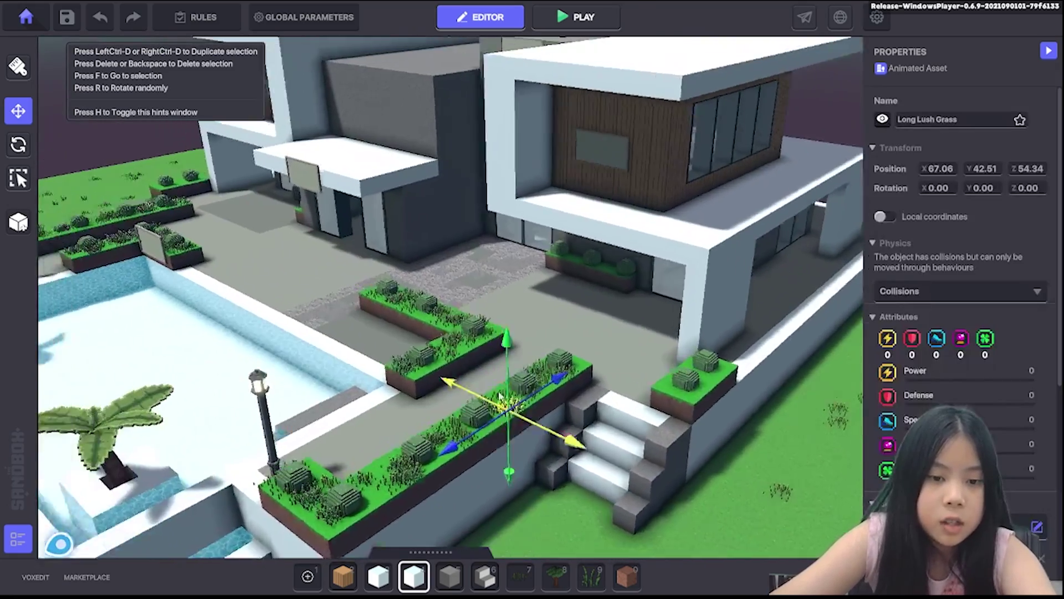
key(d)
click(519, 218)
right_drag(505, 318, 588, 294)
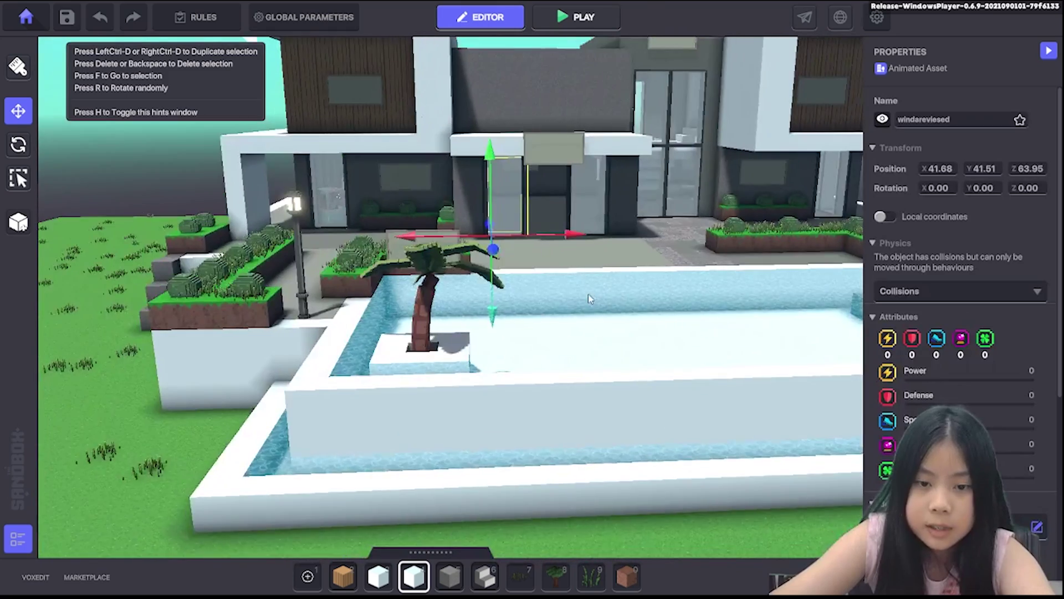
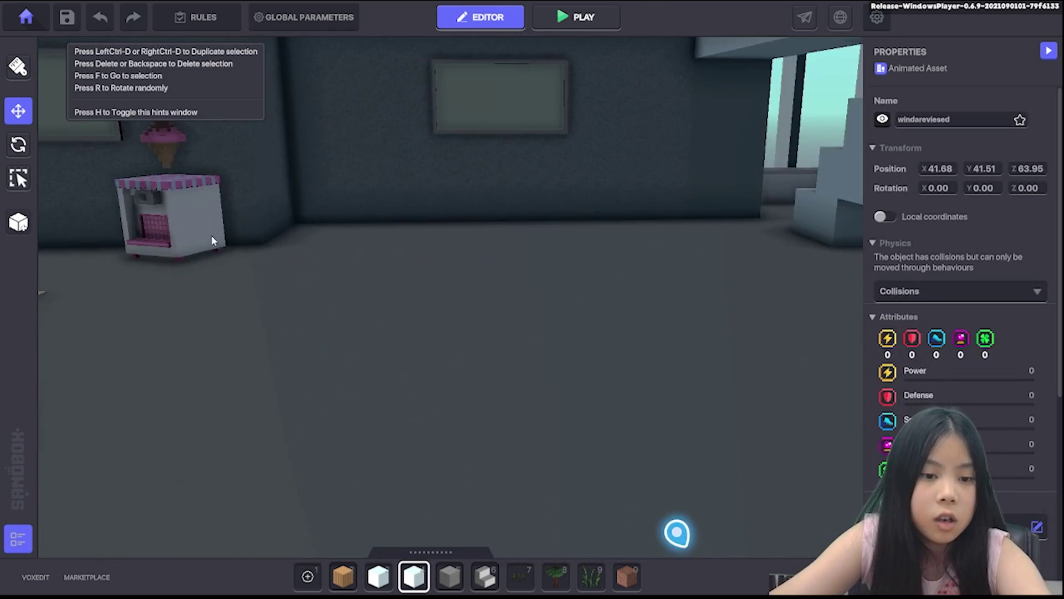
Examine the ground-floor room with the food stands, hanging lamps, rug and counter in front of the tall window row
right_drag(384, 285, 357, 276)
right_drag(472, 312, 418, 321)
scroll(417, 327, down, 6)
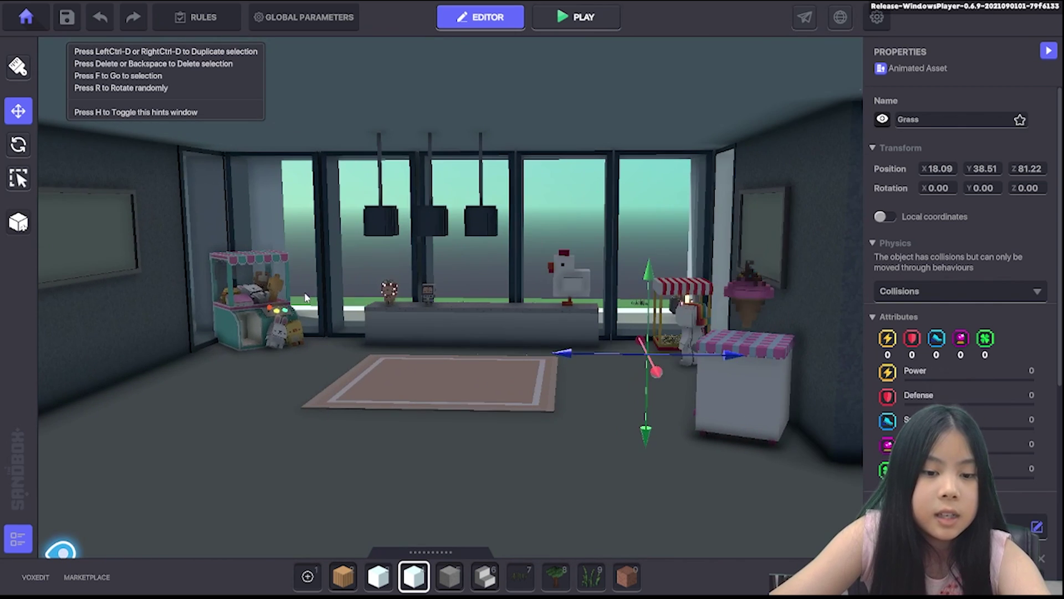
click(567, 439)
scroll(208, 283, up, 2)
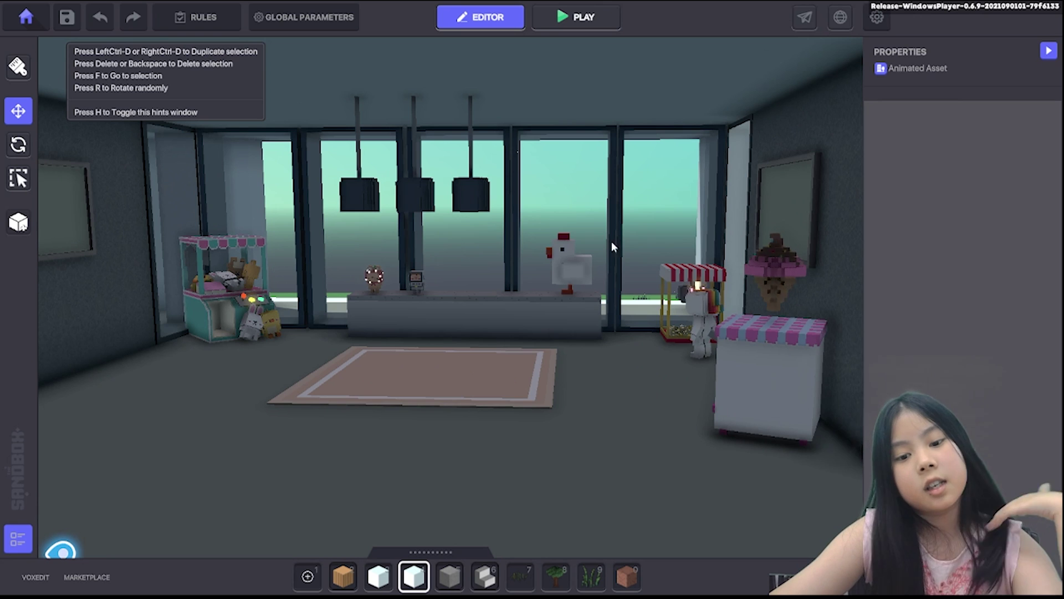
scroll(577, 286, up, 5)
scroll(586, 250, down, 4)
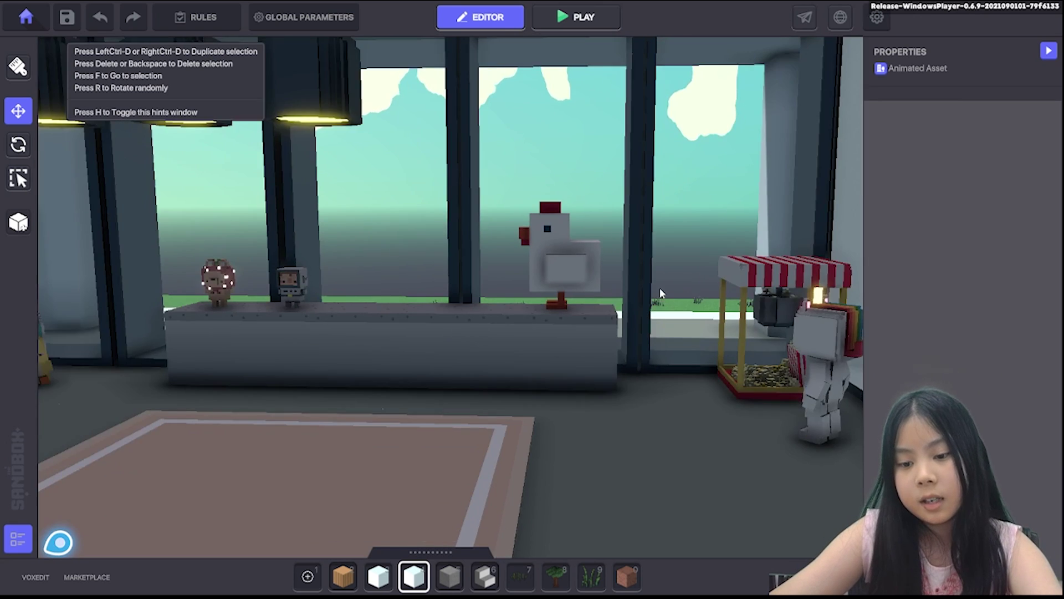
right_drag(659, 287, 693, 291)
Examine the kitchen with its cabinets, island counter and framed panel on the dark wall
right_drag(663, 462, 883, 464)
right_drag(836, 432, 676, 408)
right_drag(606, 476, 776, 433)
right_drag(534, 436, 68, 247)
key(w)
right_drag(632, 314, 798, 399)
key(w)
key(s)
right_drag(632, 330, 617, 337)
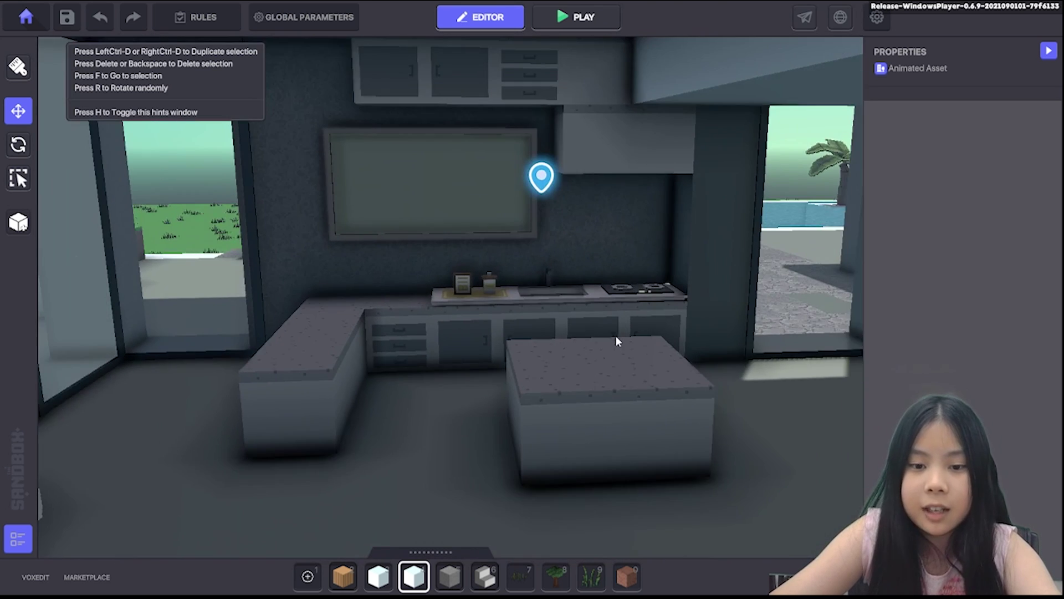
Look through the rooms beyond the kitchen and view the mansion's whole front from across the pool
key(s)
right_drag(569, 380, 318, 381)
key(w)
click(318, 380)
right_drag(453, 275, 572, 352)
key(s)
key(s)
click(529, 348)
click(737, 361)
click(244, 373)
key(s)
key(s)
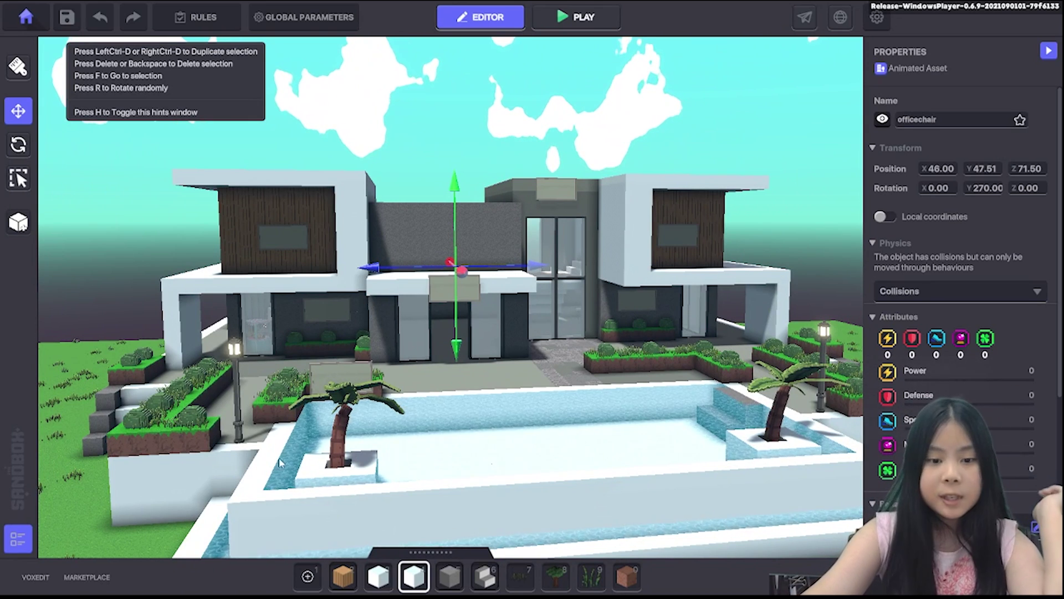
scroll(555, 227, up, 5)
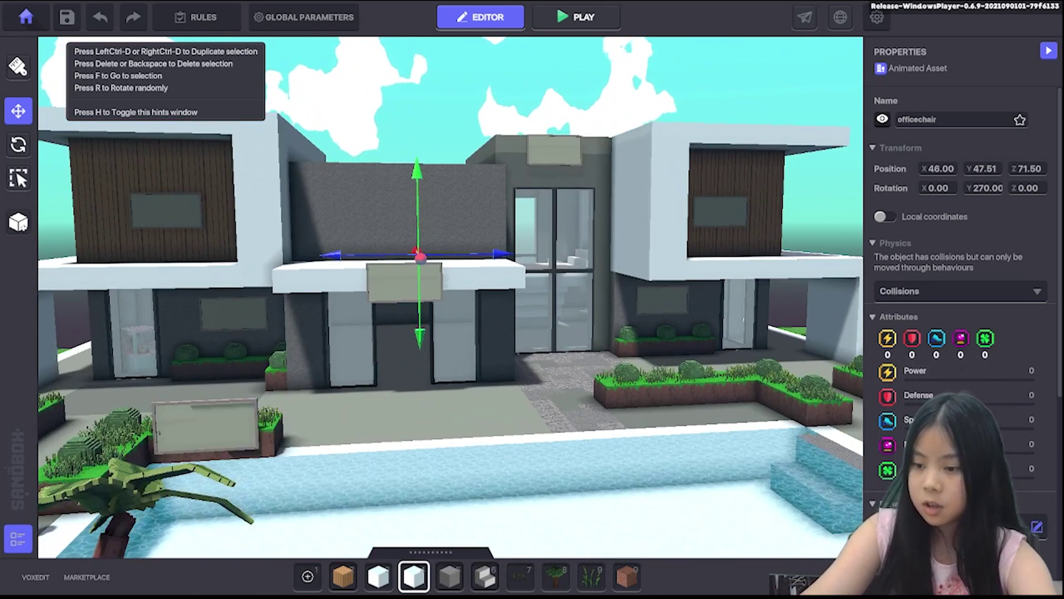
scroll(577, 246, down, 3)
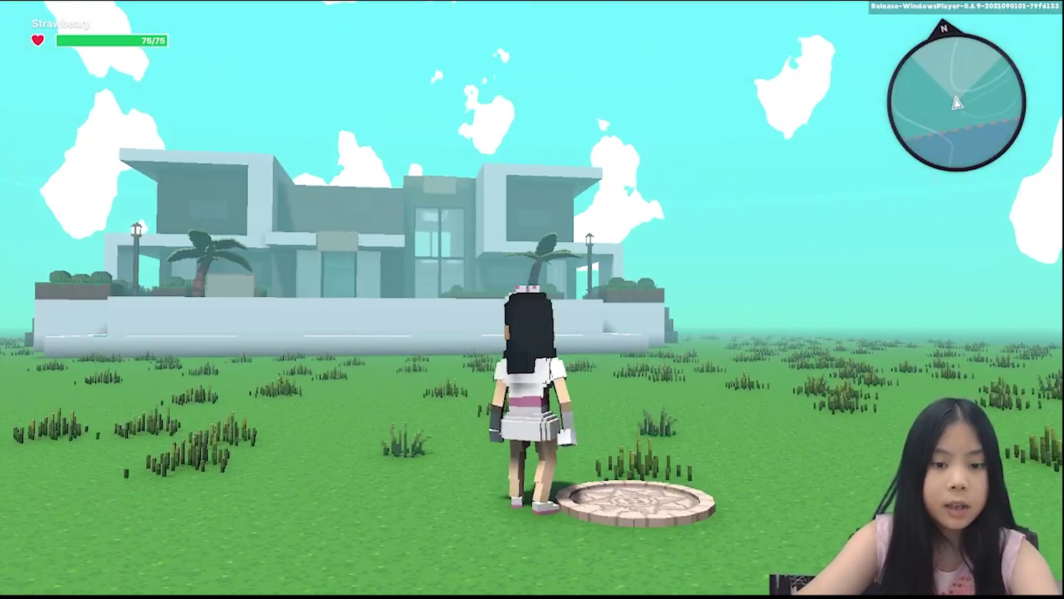
Run the scene in play mode and take the avatar across the lawn and past the pool to the framed picture behind the planter
key(w)
key(space)
key(w)
key(space)
key(space)
key(w)
key(space)
key(space)
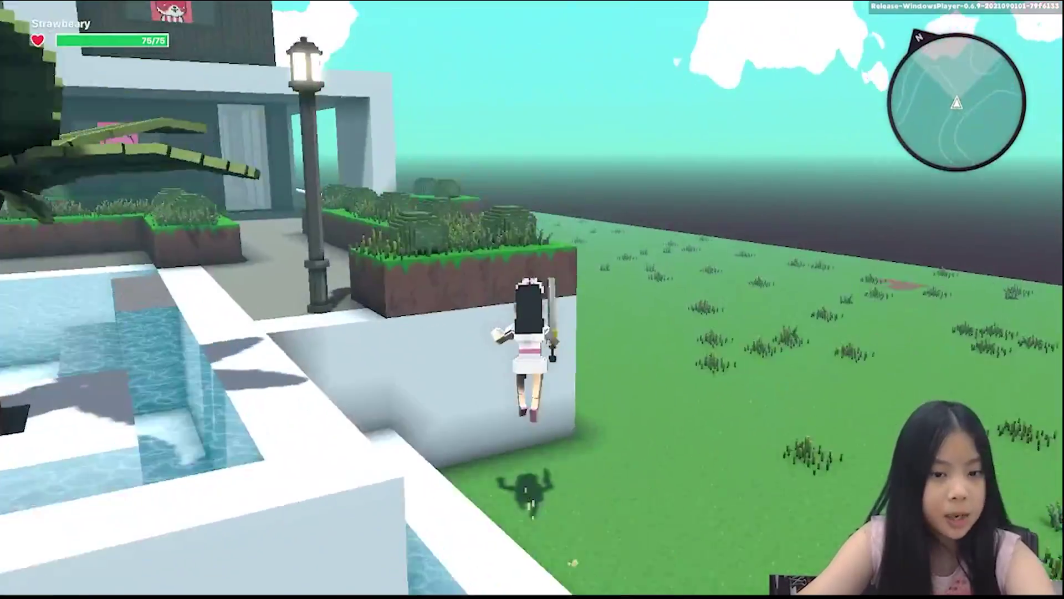
key(w)
key(space)
key(space)
key(w)
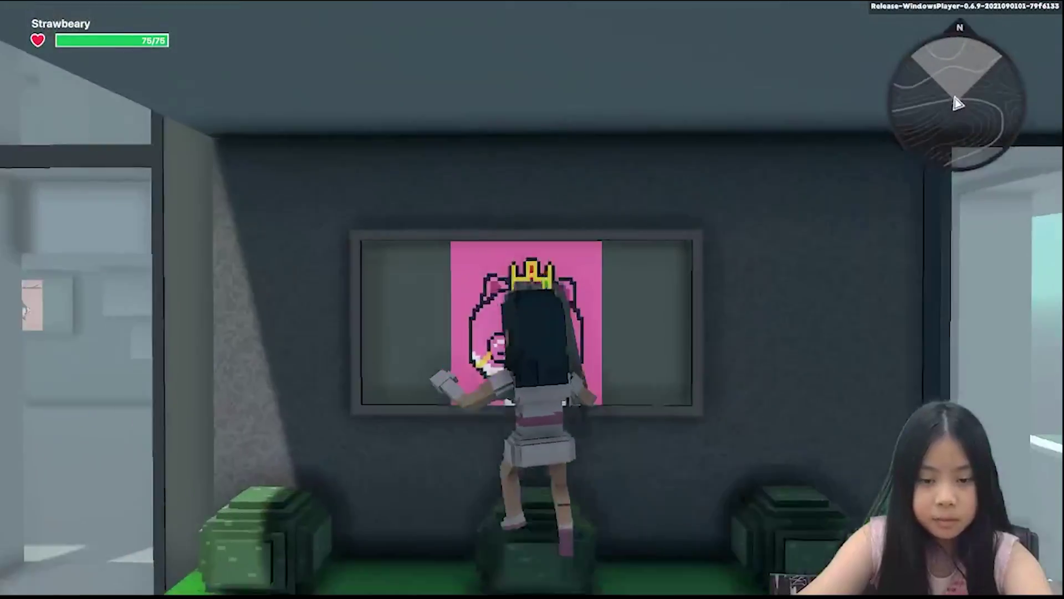
Examine the crowned pink Shiba picture on the wall from near and far with the avatar beside it
key(d)
key(w)
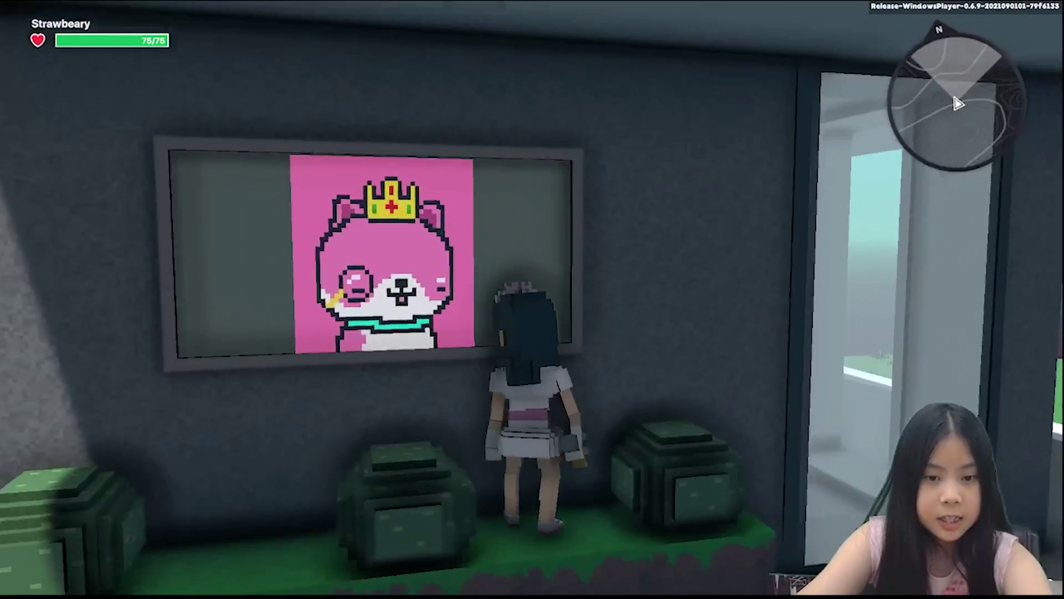
scroll(532, 299, down, 6)
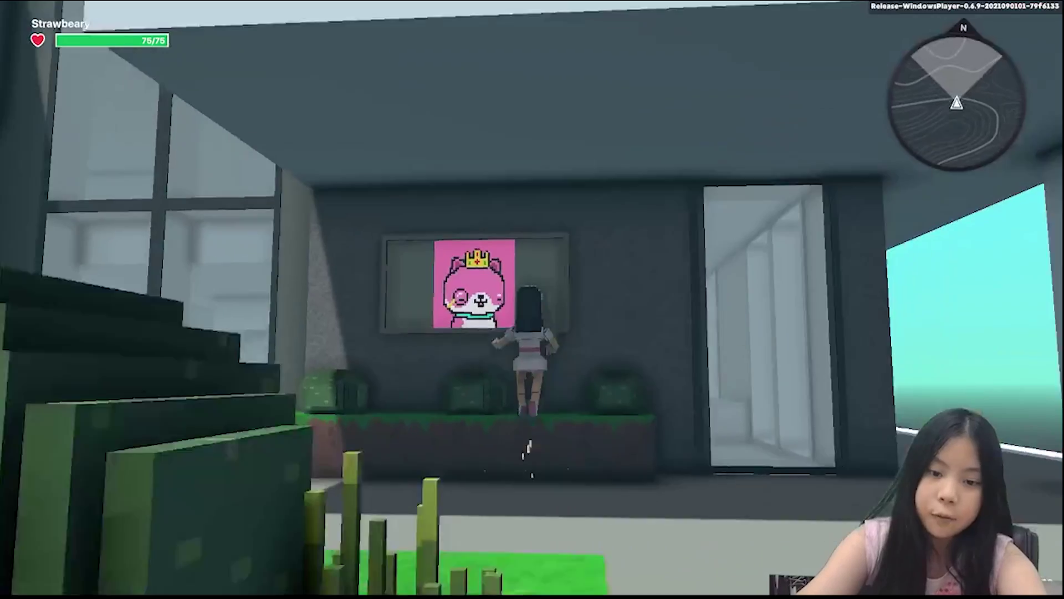
scroll(532, 299, up, 6)
scroll(532, 299, down, 5)
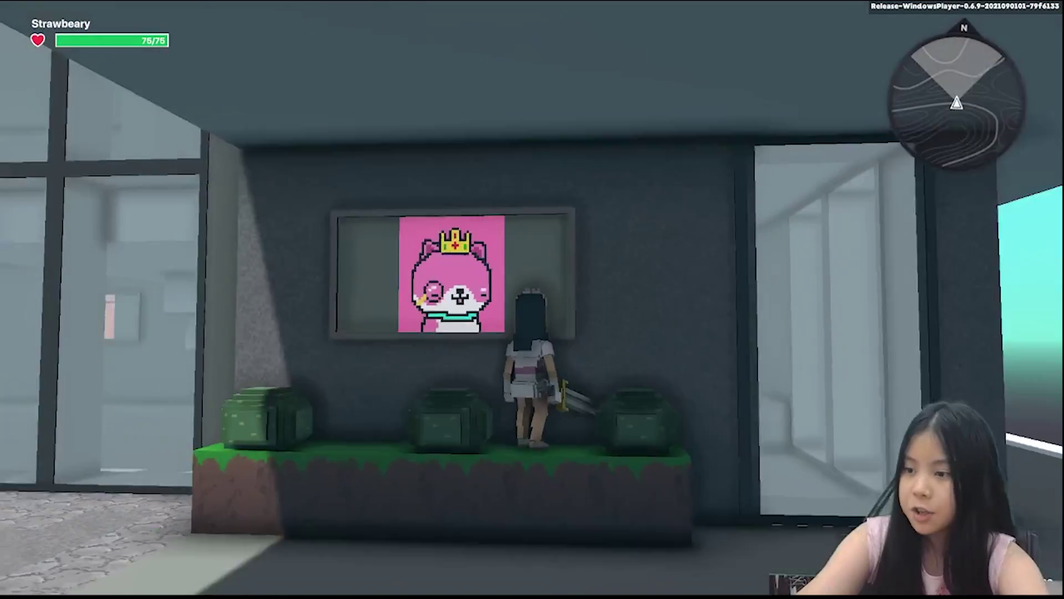
Leave play mode and switch to the browser to view the OpenSea collection page Shiba Inus 100 in the Metaverse
key(Escape)
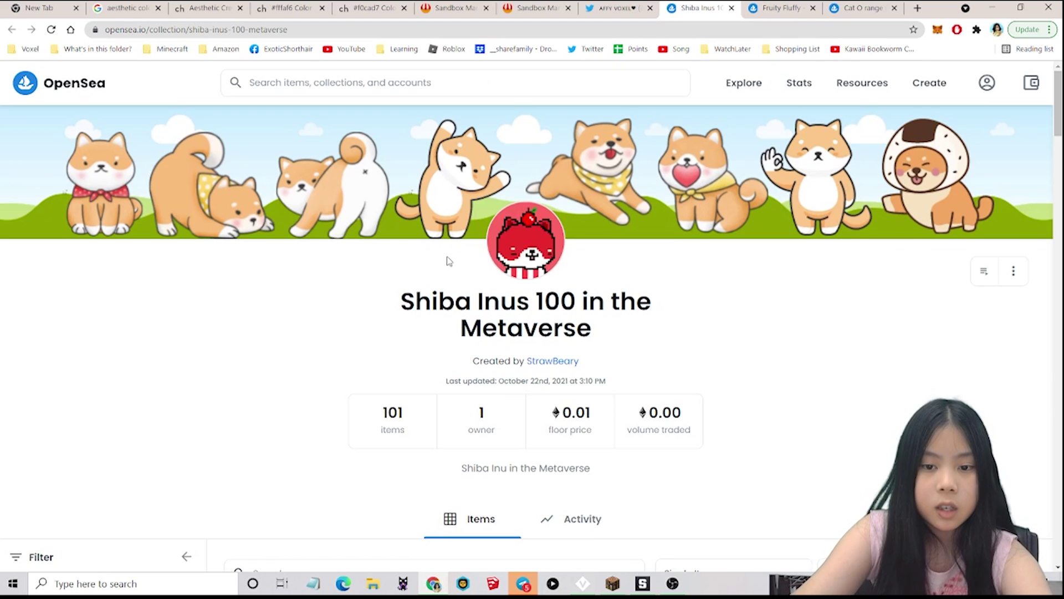
scroll(449, 260, down, 2)
scroll(480, 274, up, 2)
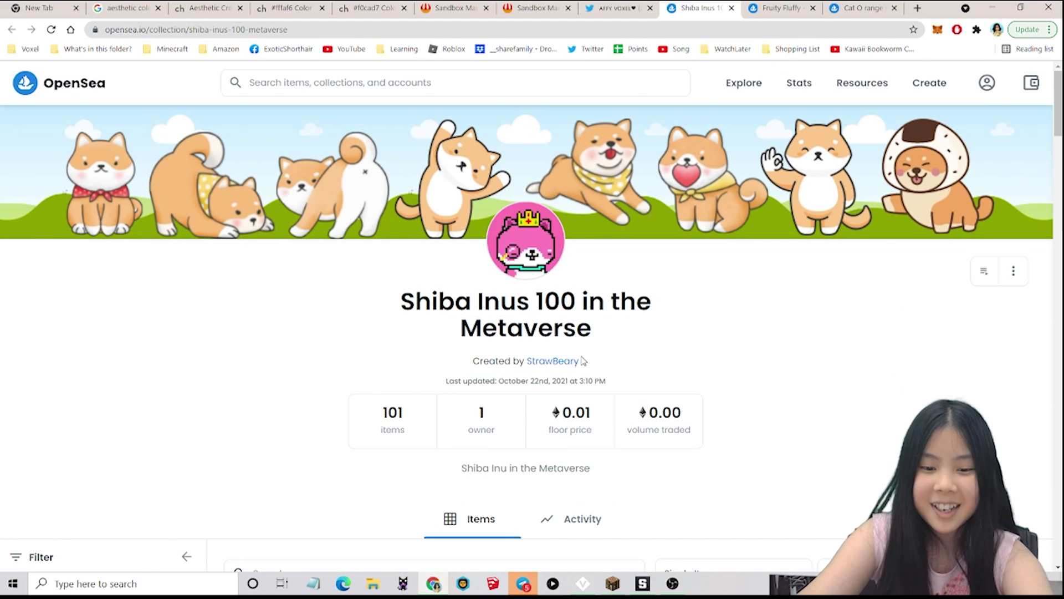
Look through the pixel-art Shiba items listed in the Shiba Inus 100 in the Metaverse collection
scroll(554, 318, down, 6)
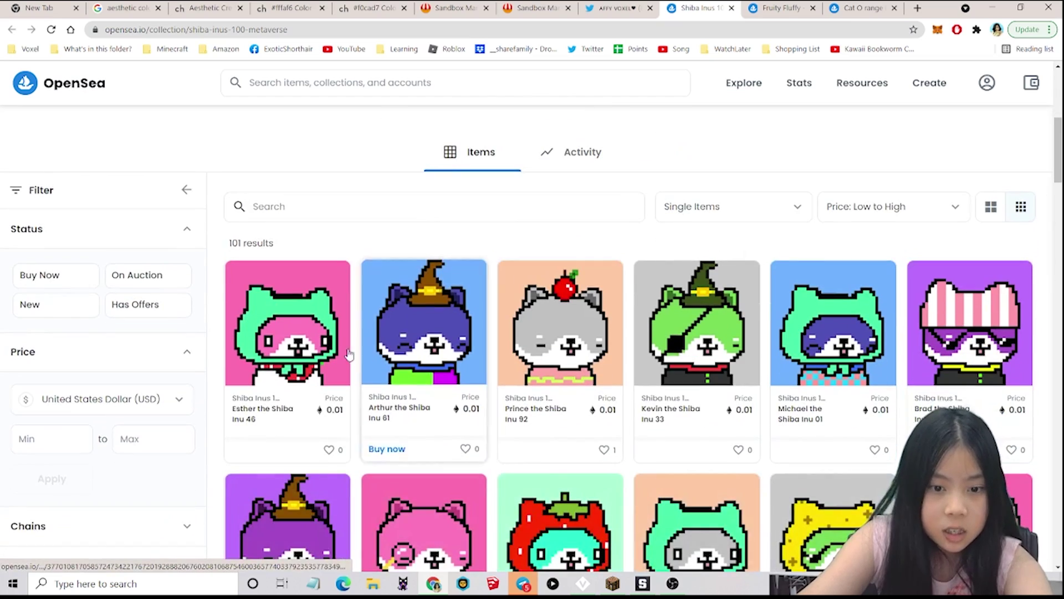
scroll(509, 460, down, 10)
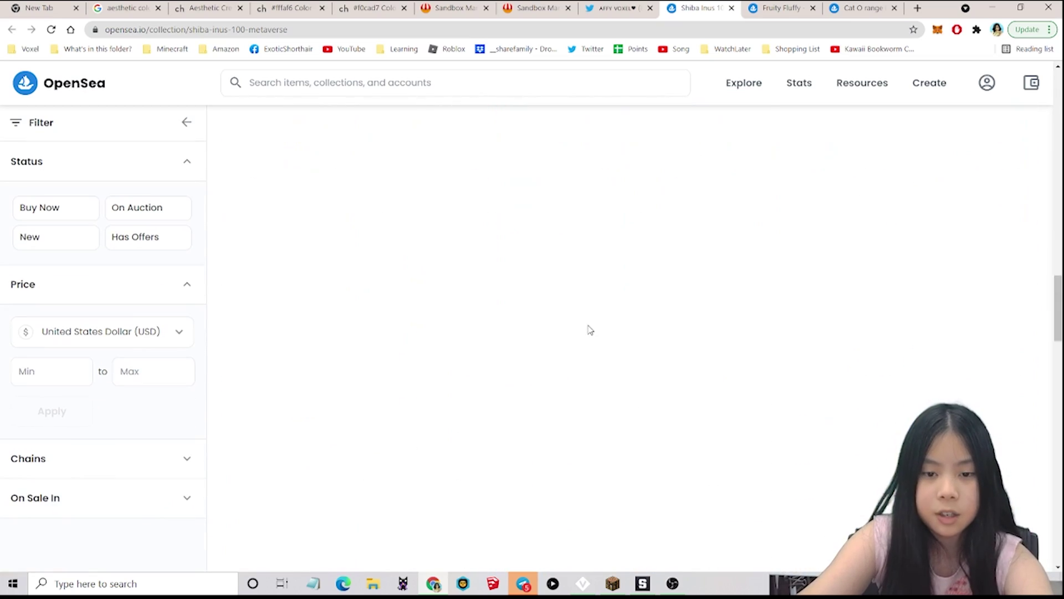
scroll(588, 348, up, 10)
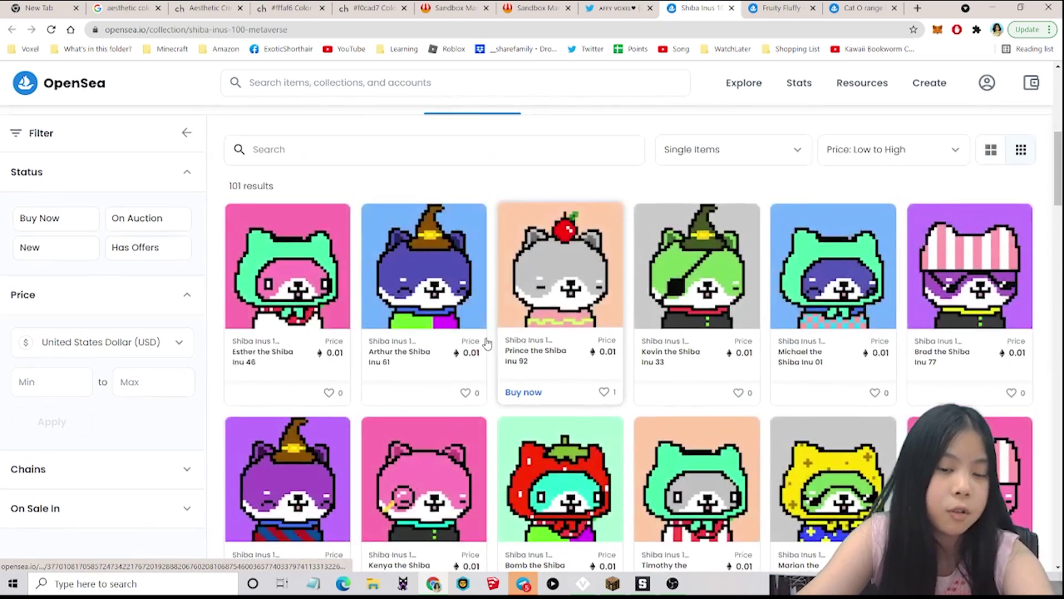
scroll(526, 345, down, 4)
scroll(717, 237, down, 12)
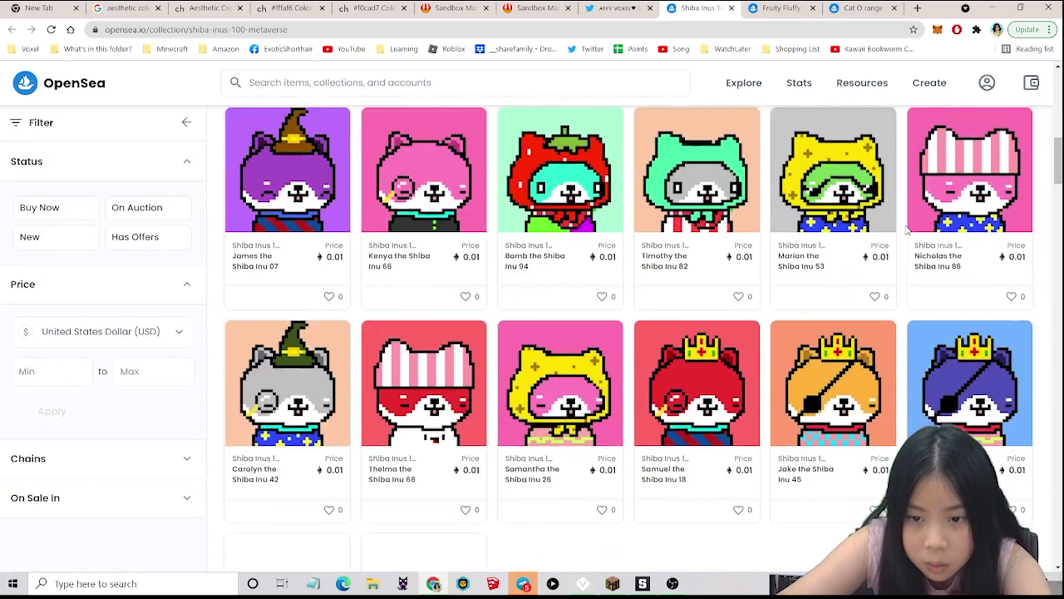
scroll(716, 238, up, 8)
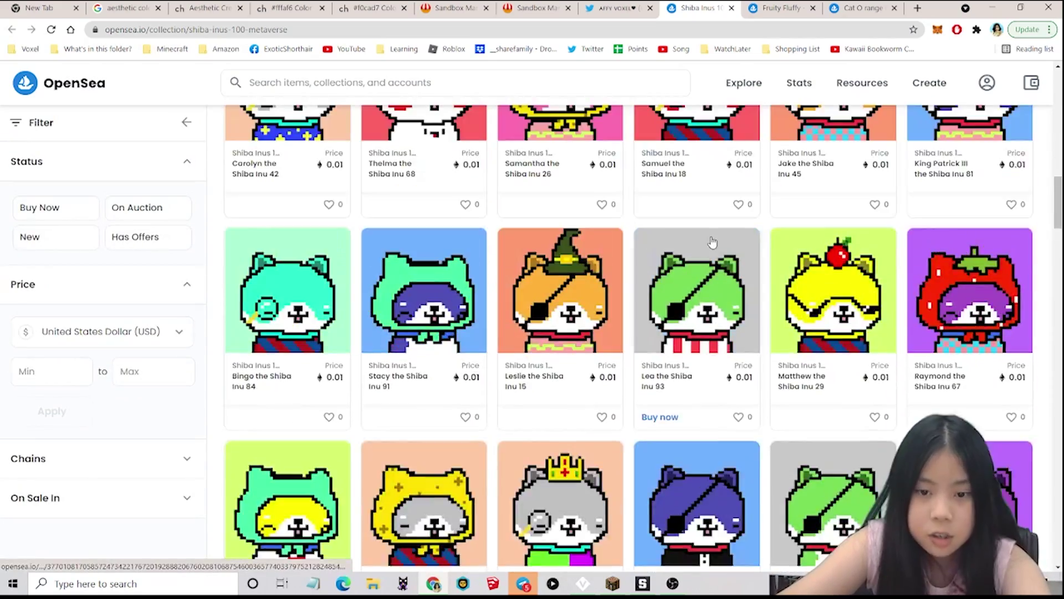
scroll(673, 281, up, 4)
scroll(673, 277, up, 4)
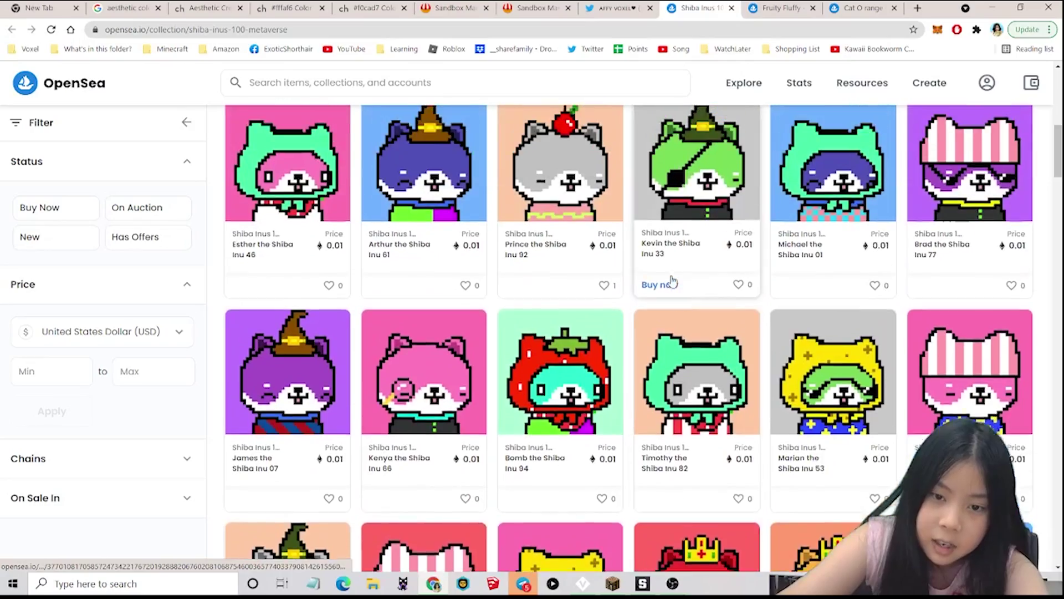
Find the crowned pink Affy the Shiba Inu 36 farther down the collection and open its item page
scroll(839, 299, down, 3)
scroll(837, 298, down, 10)
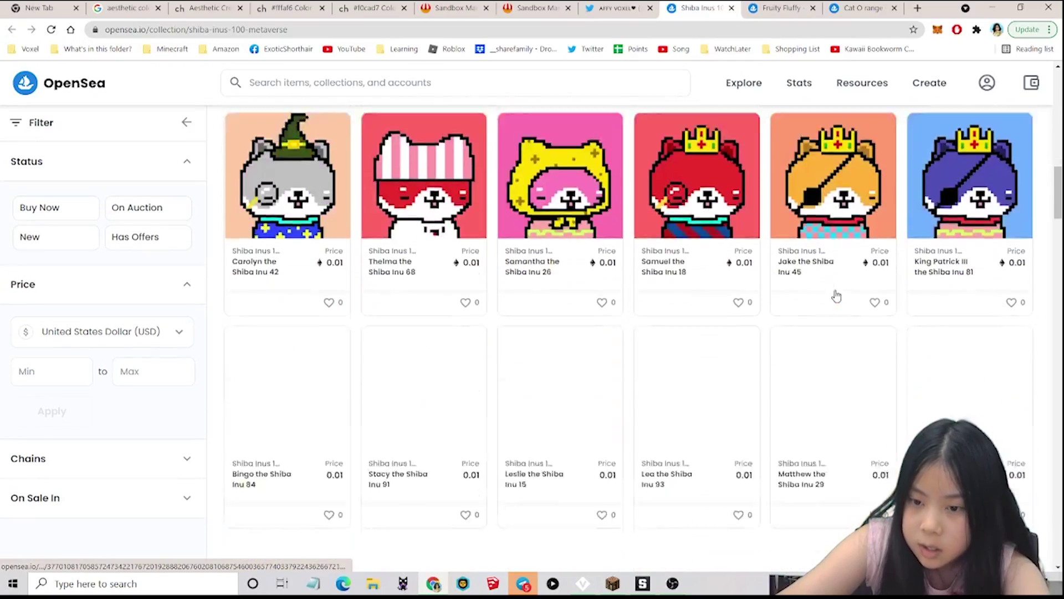
scroll(826, 293, down, 6)
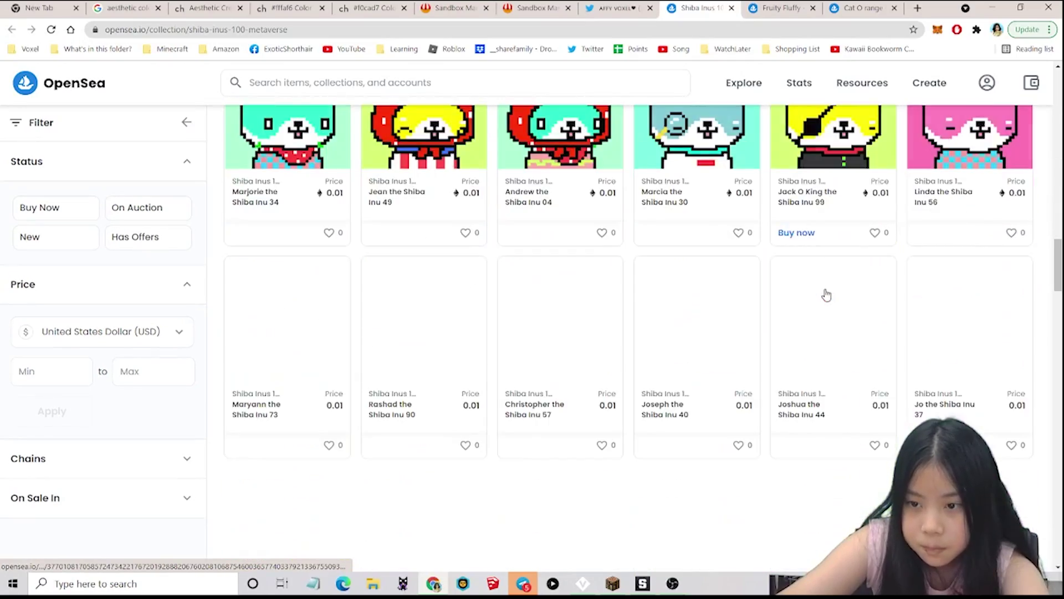
scroll(865, 282, down, 2)
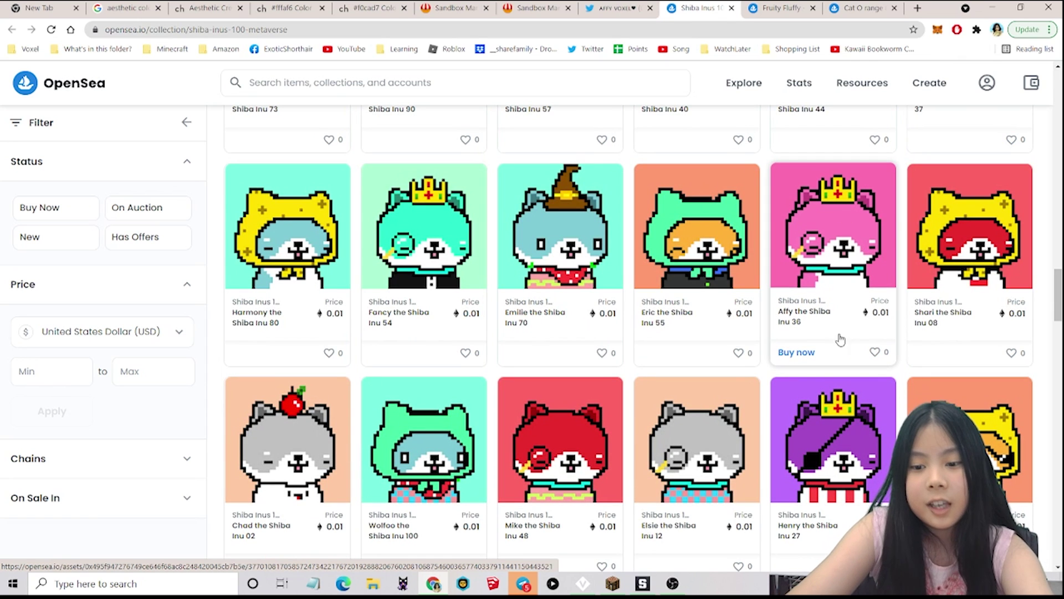
click(824, 323)
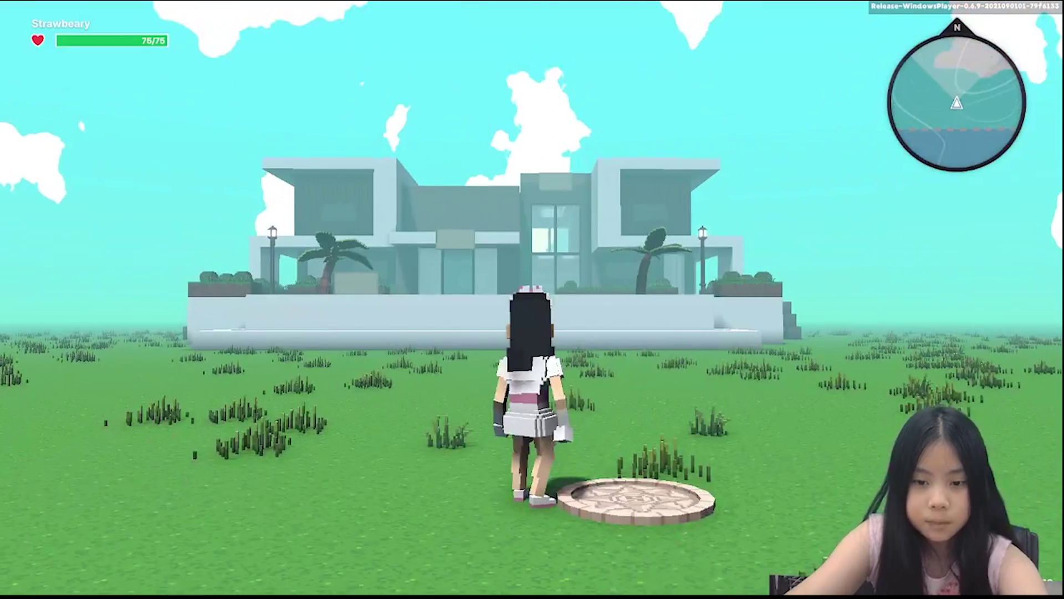
In play mode, run the avatar across the lawn and around the pool to the mansion's side stairs
key(w)
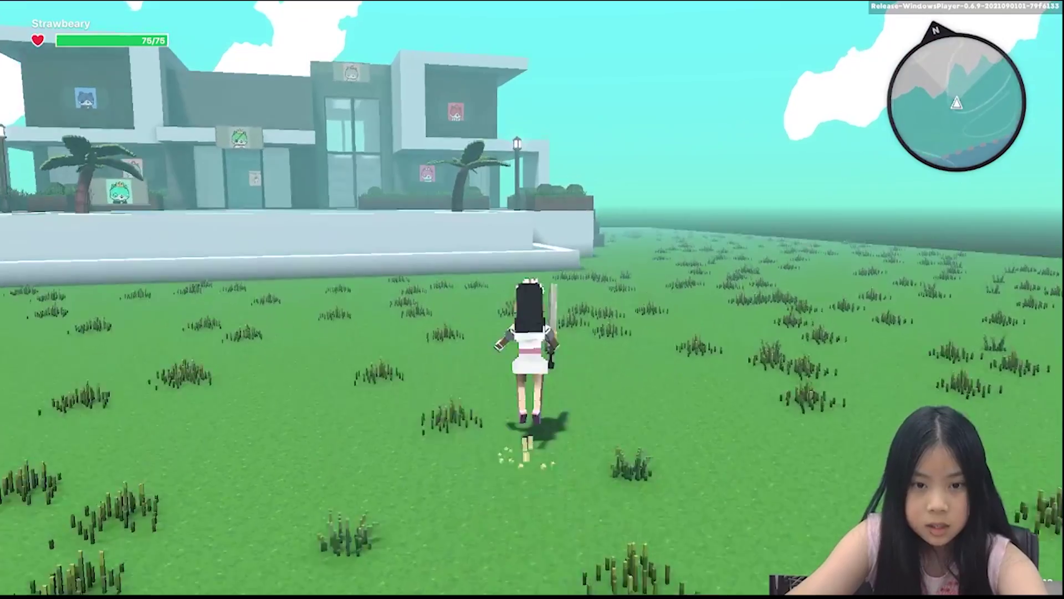
key(space)
key(w)
key(space)
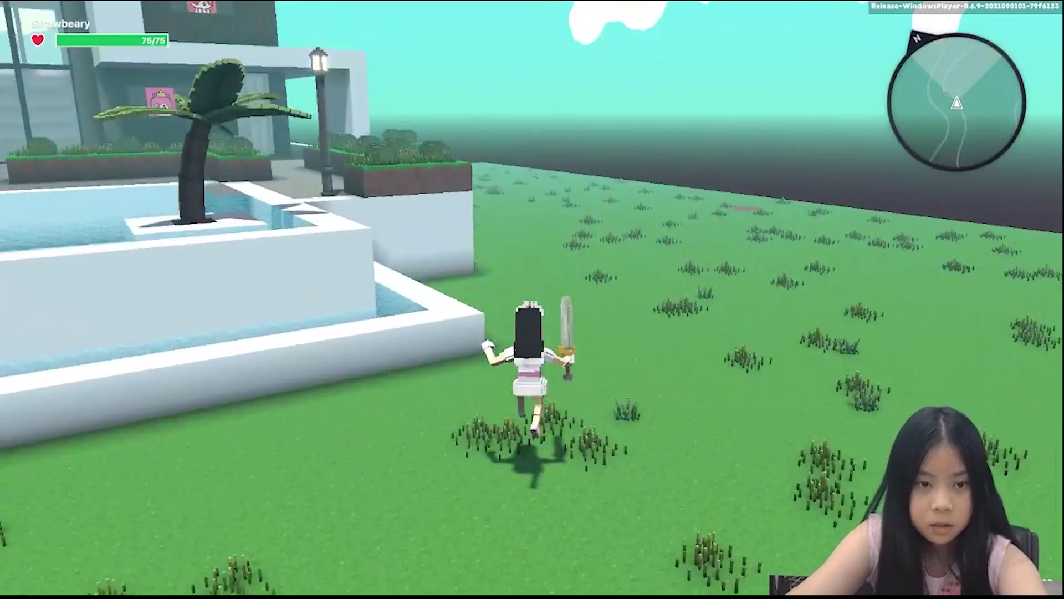
key(w)
key(space)
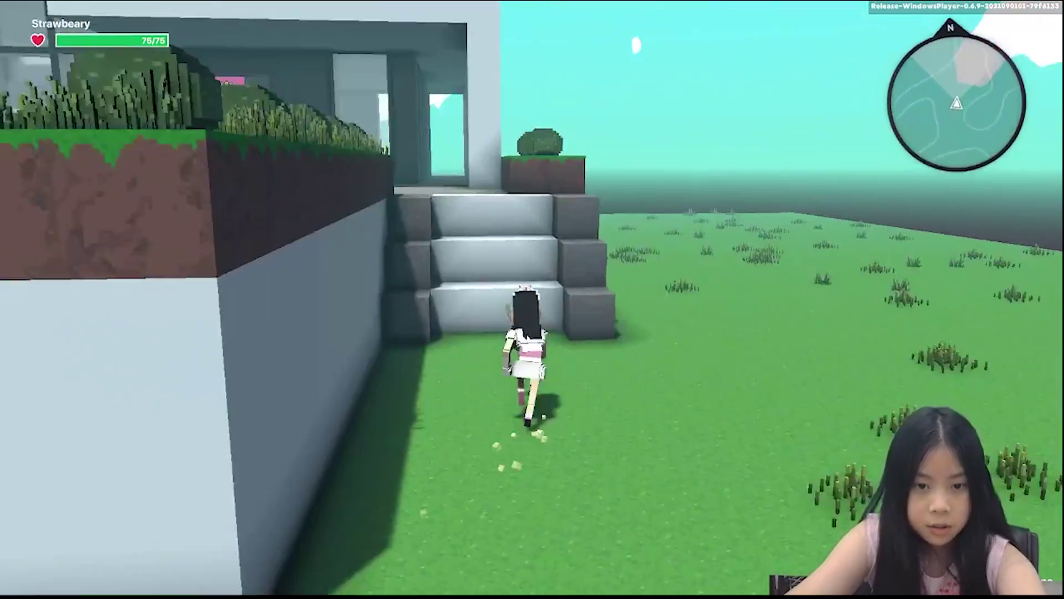
key(w)
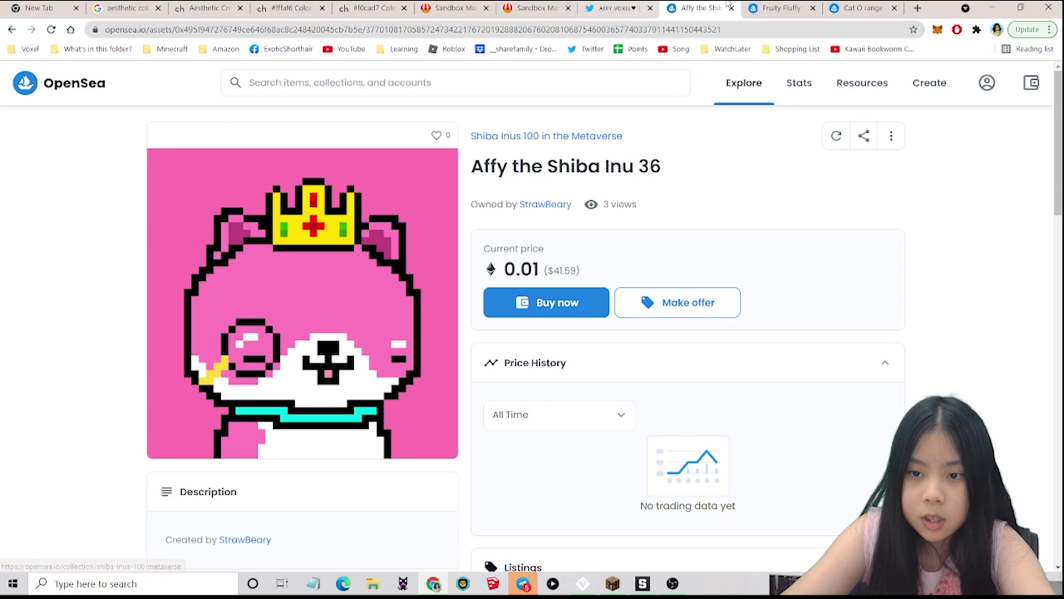
Return to the Shiba Inus 100 collection, open the item page of Michael the Shiba Inu 01 and copy its link
click(614, 158)
scroll(584, 363, down, 10)
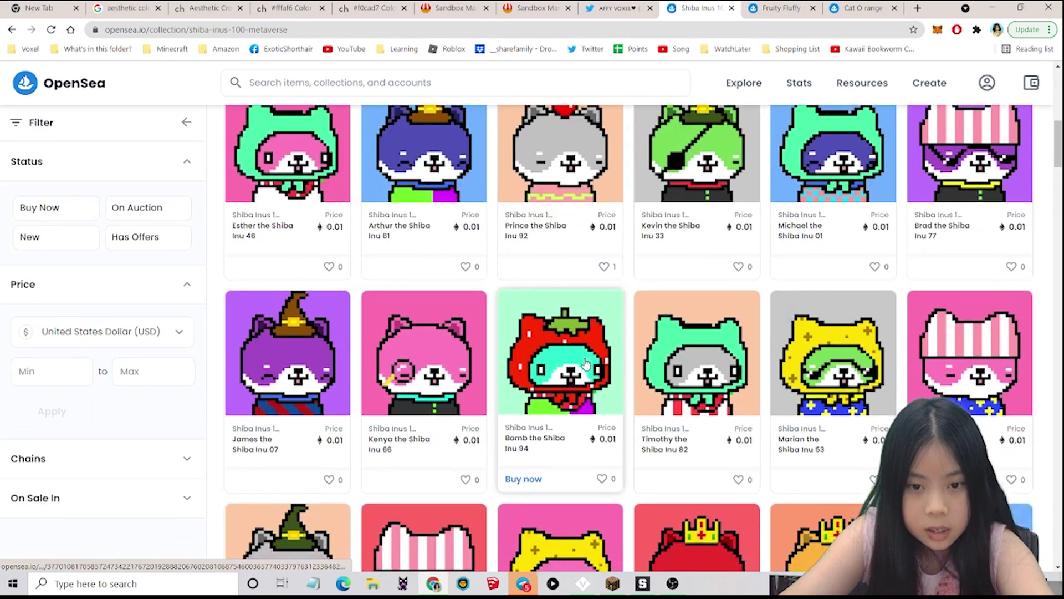
scroll(586, 363, up, 1)
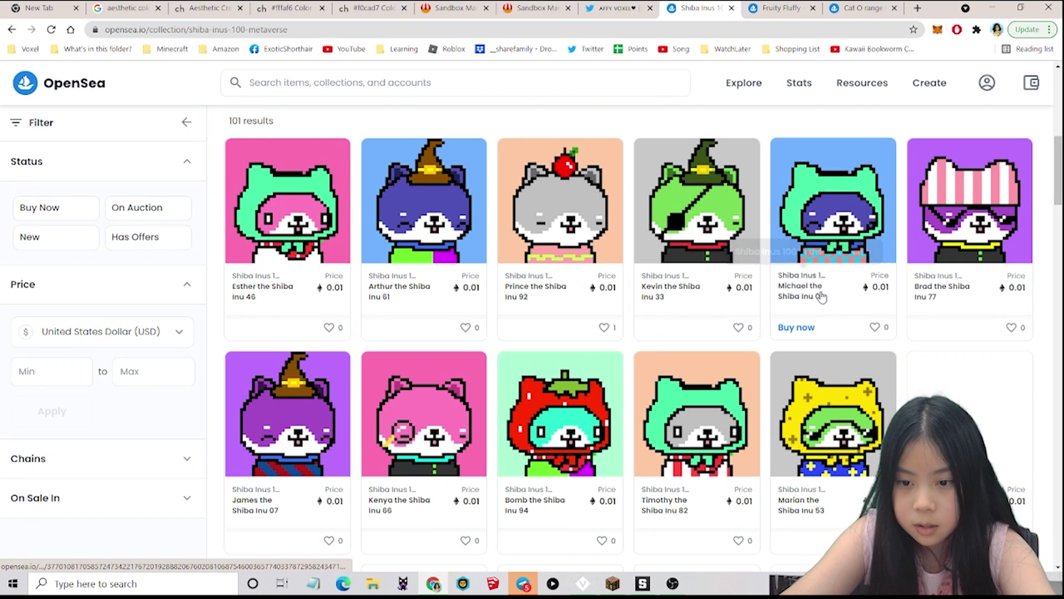
click(807, 280)
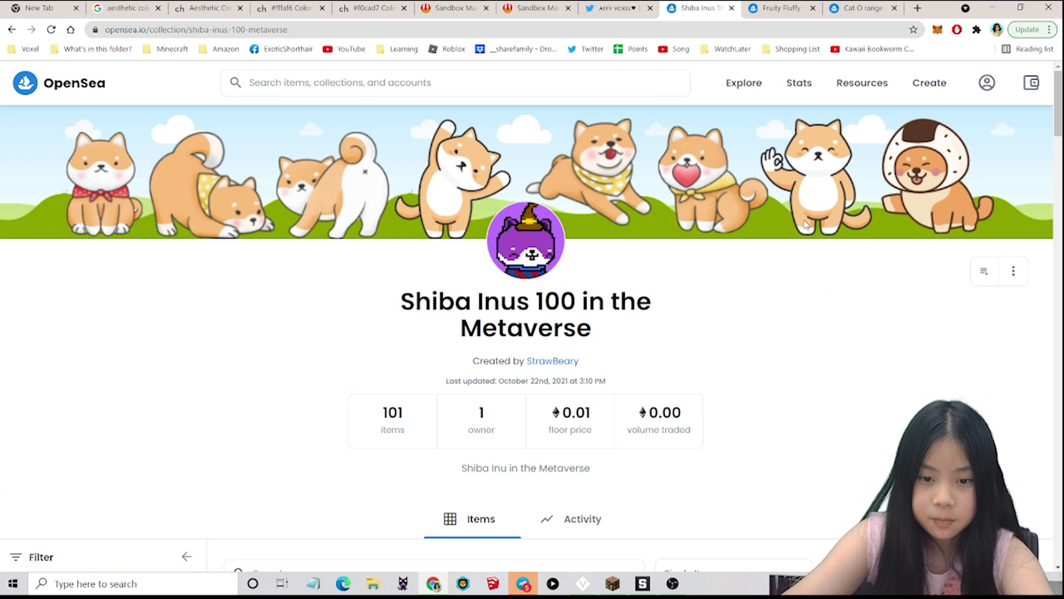
scroll(561, 328, down, 8)
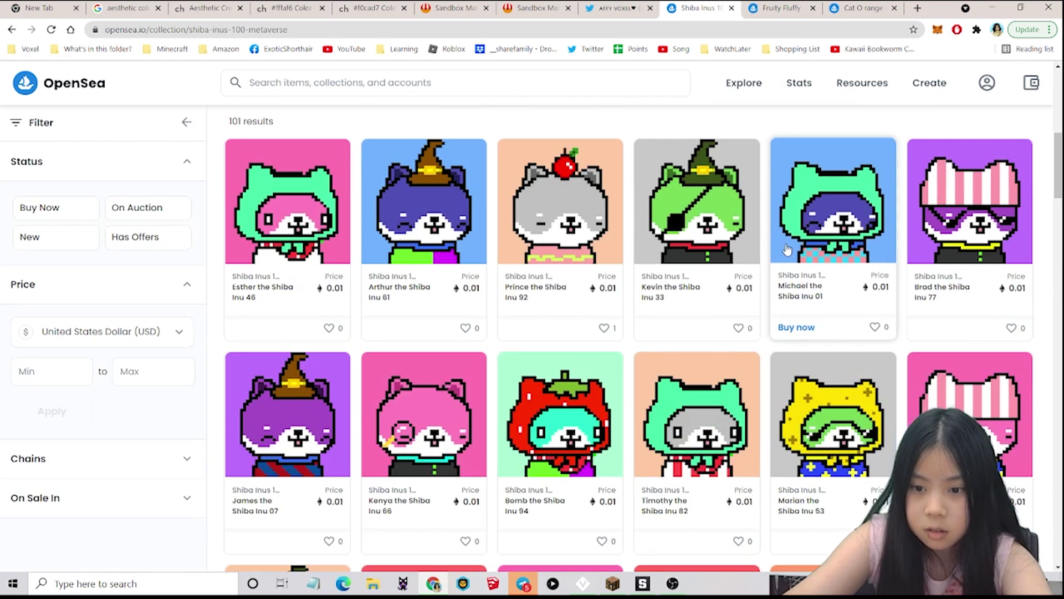
click(796, 241)
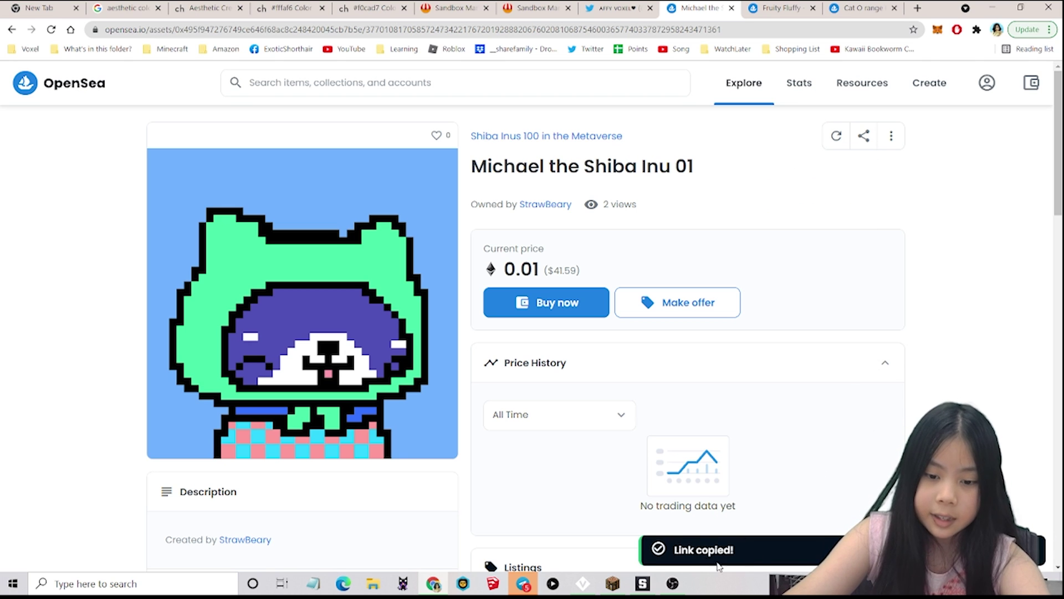
Switch to The Sandbox Game Maker, search the asset library for "billboard" and choose the Billboard Frame
click(650, 586)
scroll(538, 380, down, 5)
scroll(533, 360, up, 8)
scroll(594, 356, up, 5)
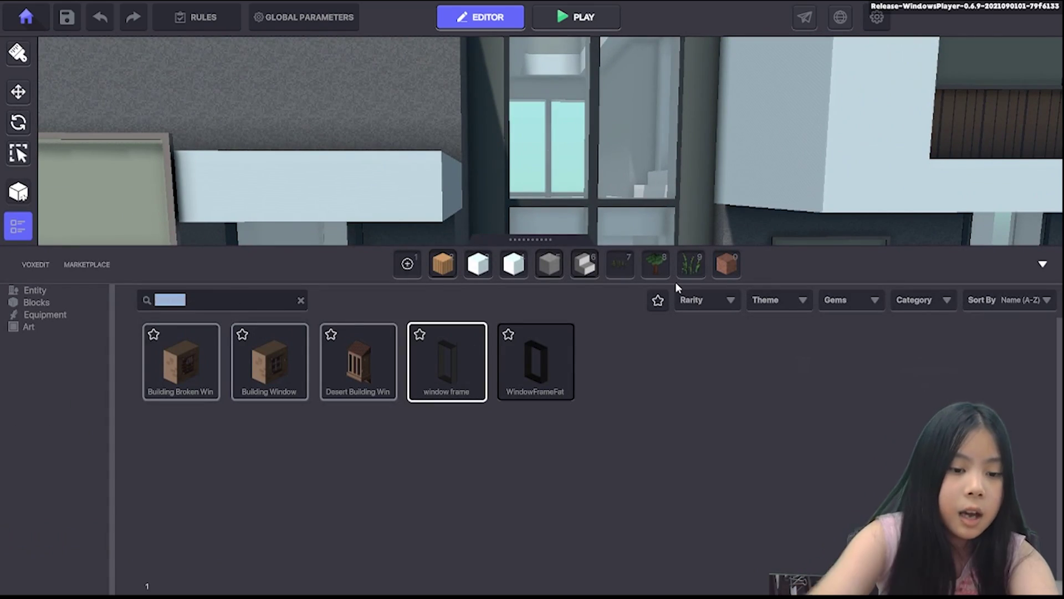
key(BackSpace)
text(billboard)
click(269, 360)
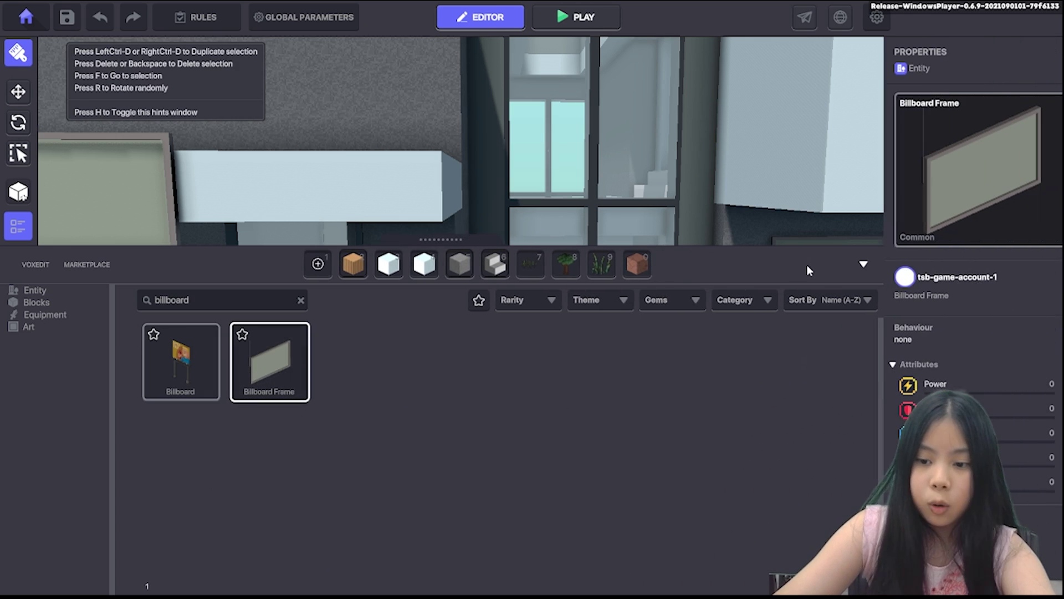
Place the Billboard Frame on the lawn beside the mansion's side stairs
click(844, 265)
scroll(589, 303, down, 8)
key(d)
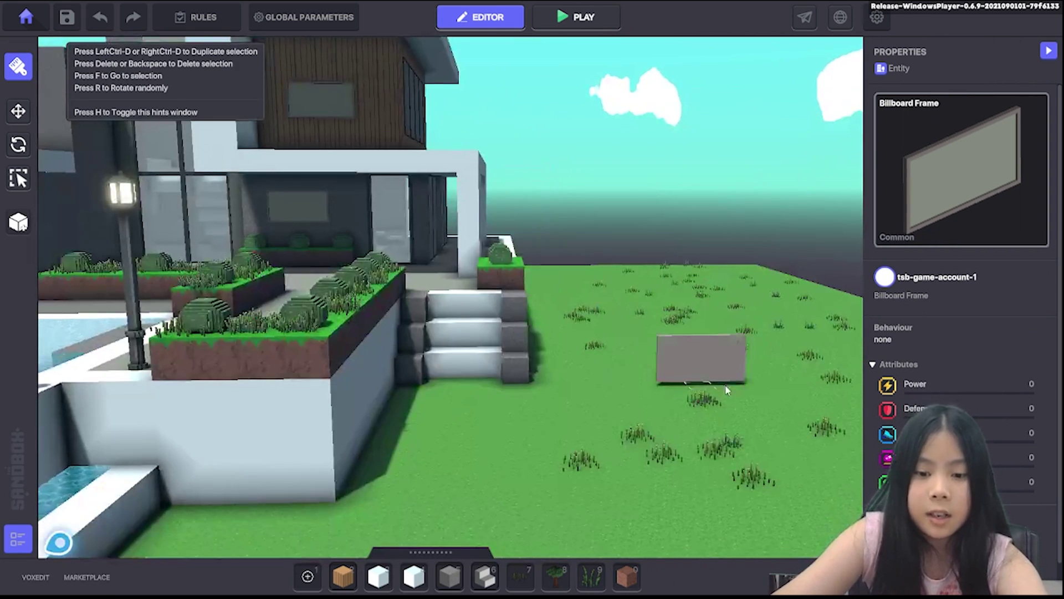
scroll(713, 386, up, 3)
right_drag(682, 363, 244, 332)
Select the billboard frame on the lawn and rotate it to 180 degrees about the Y axis
click(18, 111)
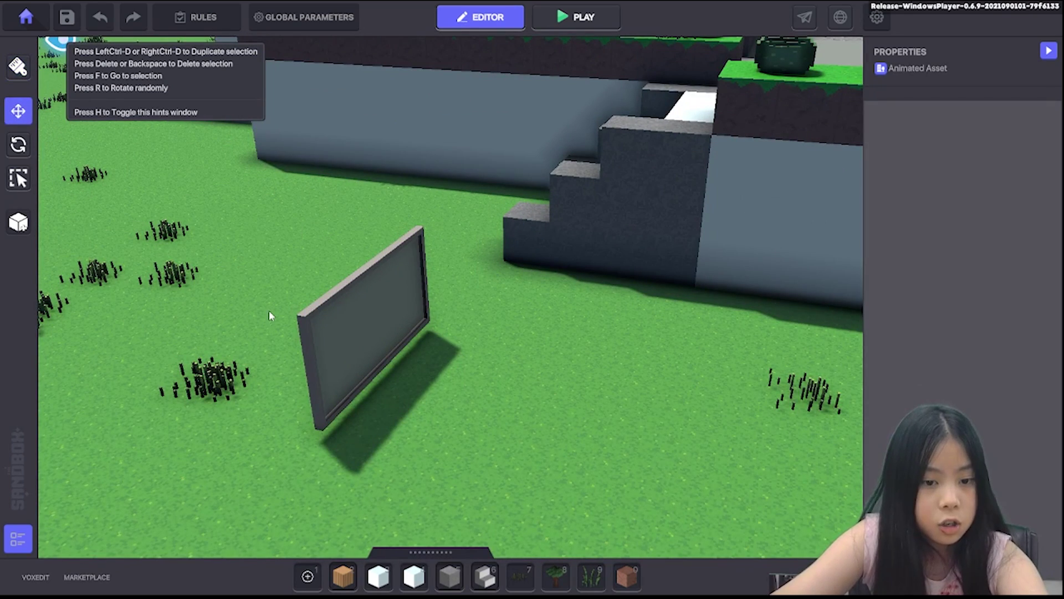
click(310, 333)
click(18, 144)
drag(433, 414, 1, 462)
click(557, 416)
right_drag(558, 416, 554, 317)
click(599, 435)
click(555, 317)
click(566, 303)
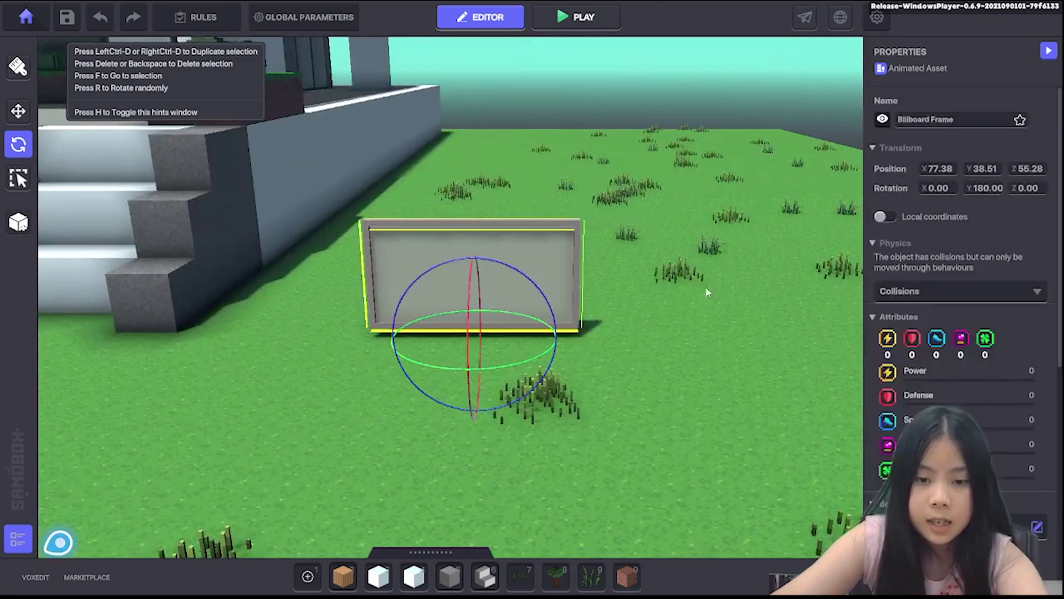
Replace the billboard frame's Image Display component with an NFT Image component
scroll(1001, 307, down, 5)
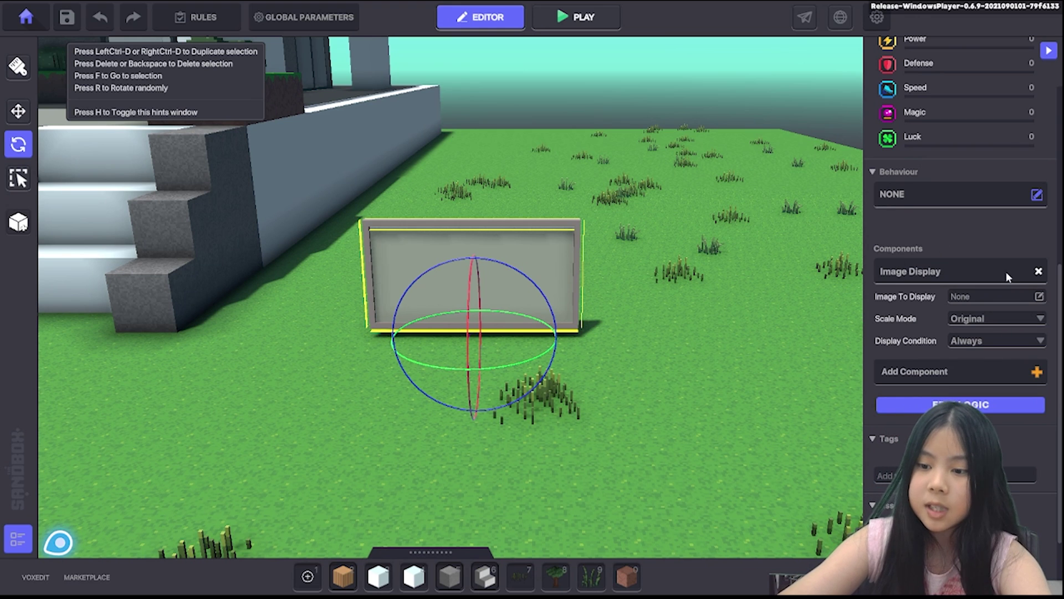
click(1039, 272)
click(985, 325)
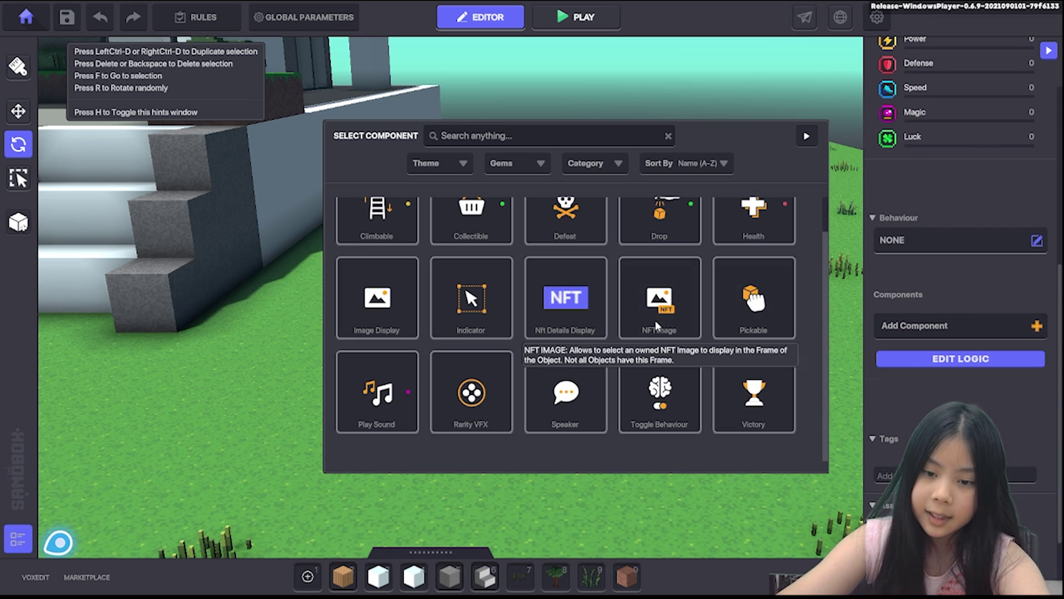
click(656, 321)
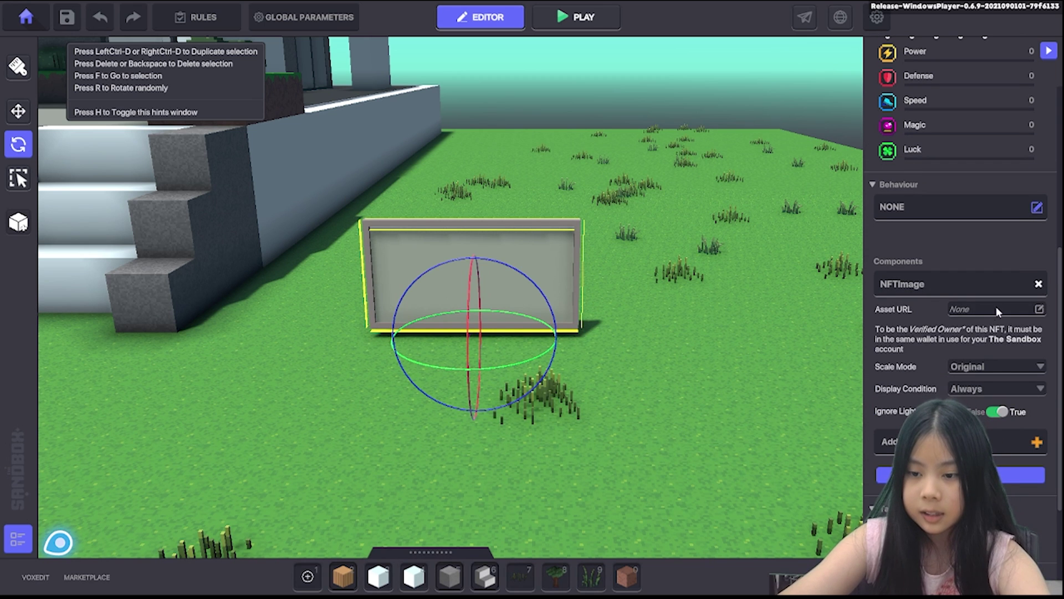
Set the NFT image's asset URL to the copied OpenSea link of Michael the Shiba Inu 01, validate it and continue
click(971, 308)
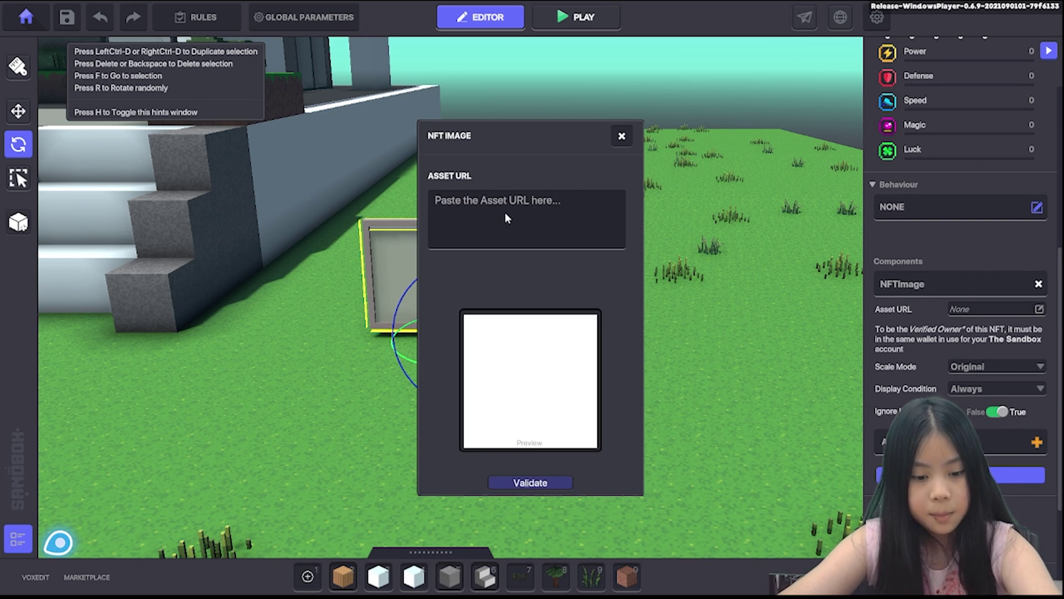
key(ctrl+v)
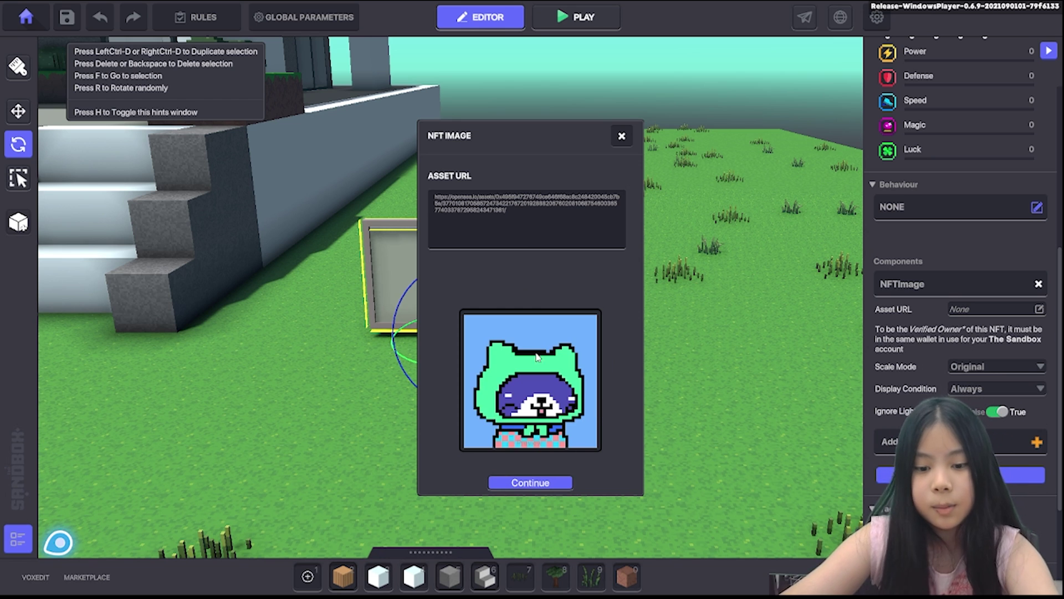
click(556, 484)
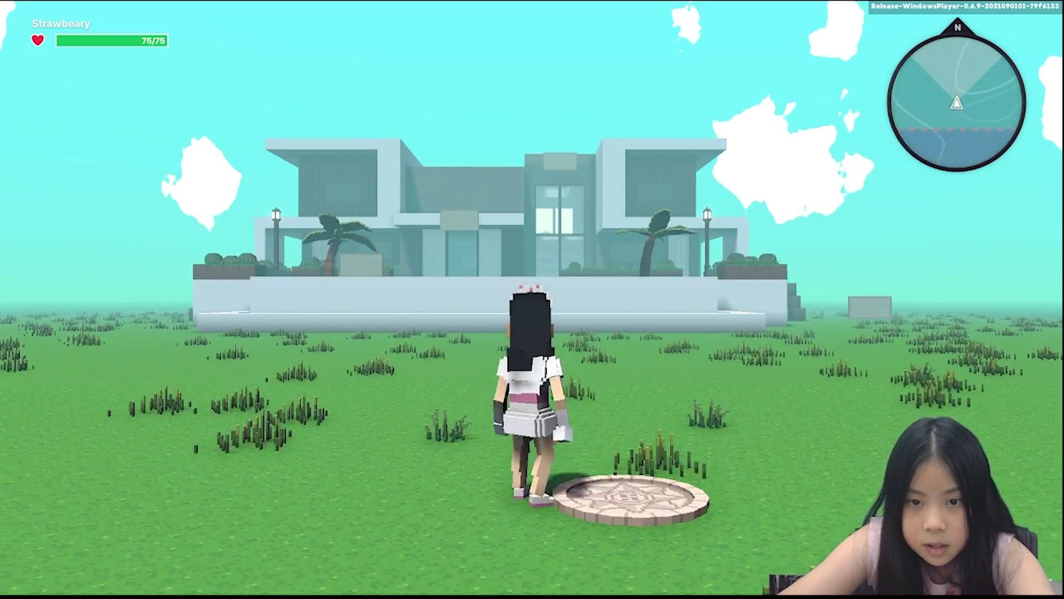
Run the avatar across the lawn toward the new billboard frame in play mode, and return to the editor
key(w)
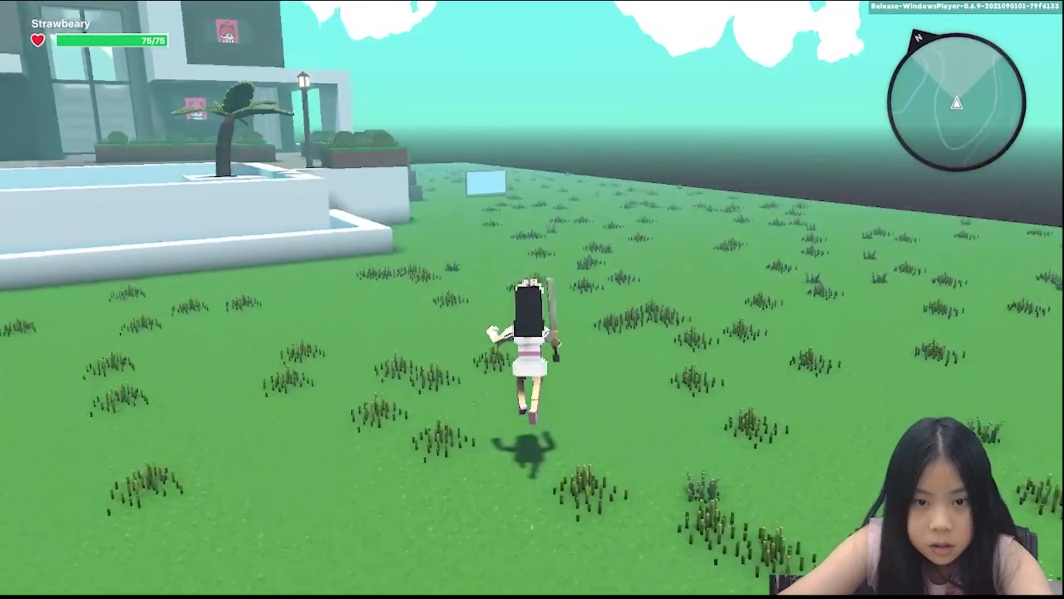
key(Escape)
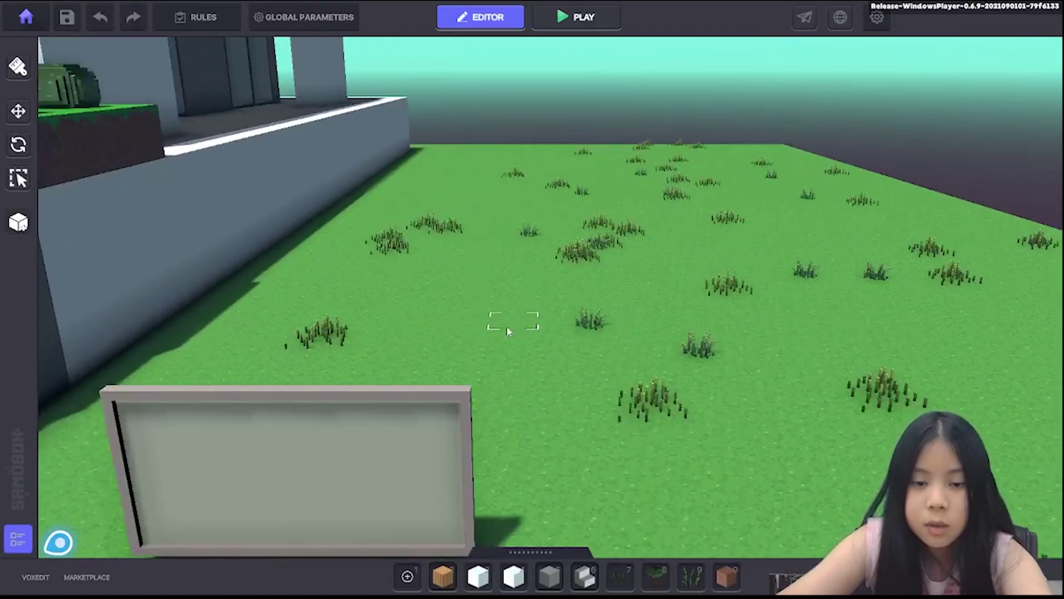
Select the billboard frame on the lawn, focus the view on it and start play mode again
scroll(355, 443, down, 3)
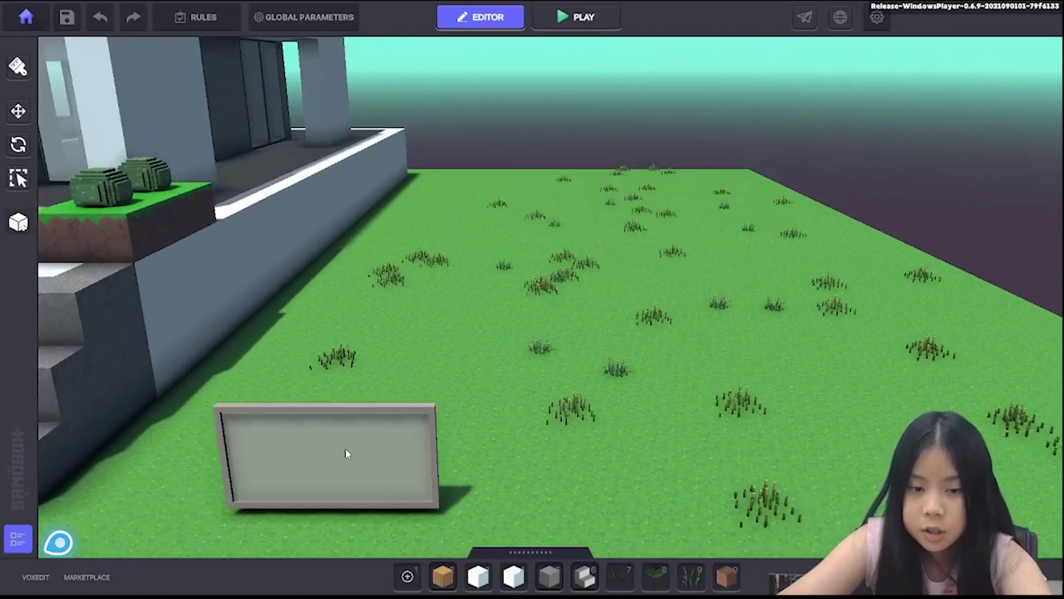
click(346, 454)
key(f)
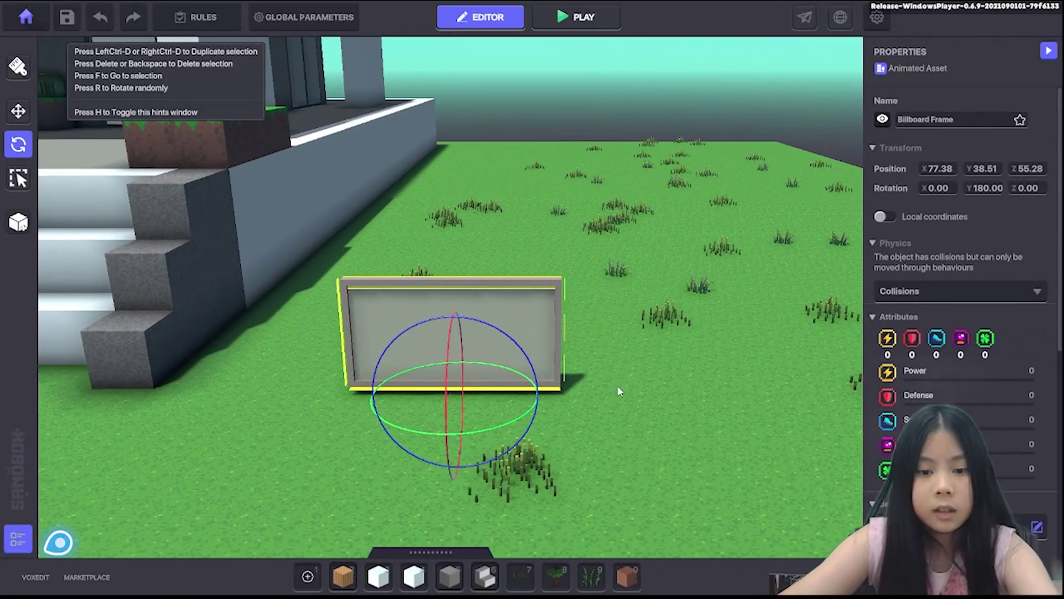
key(ctrl+p)
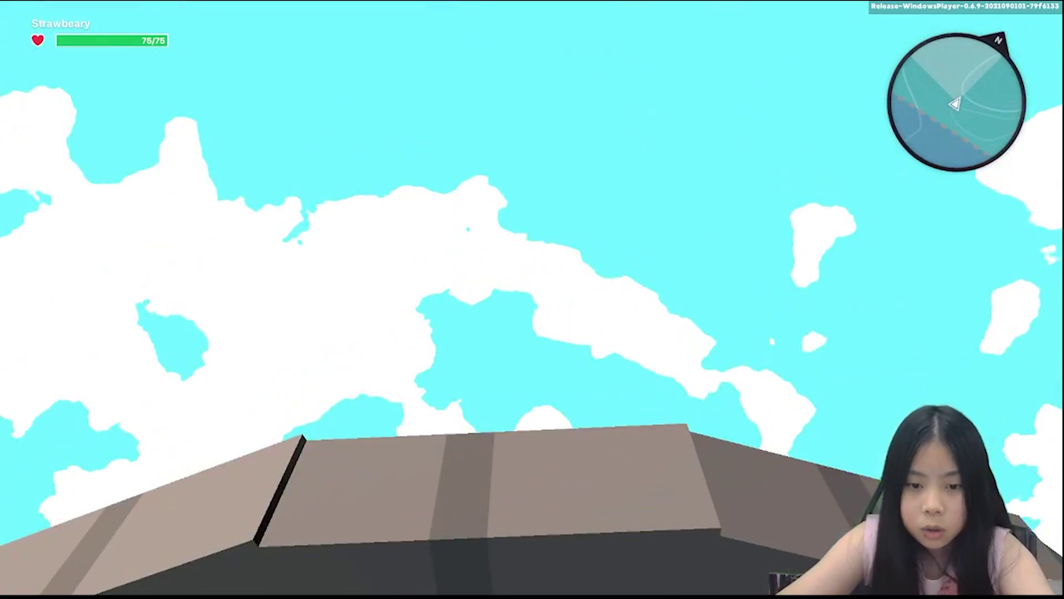
Return to the editor and set the scale mode of the lawn billboard frame's NFT image to FitToHeight
key(w)
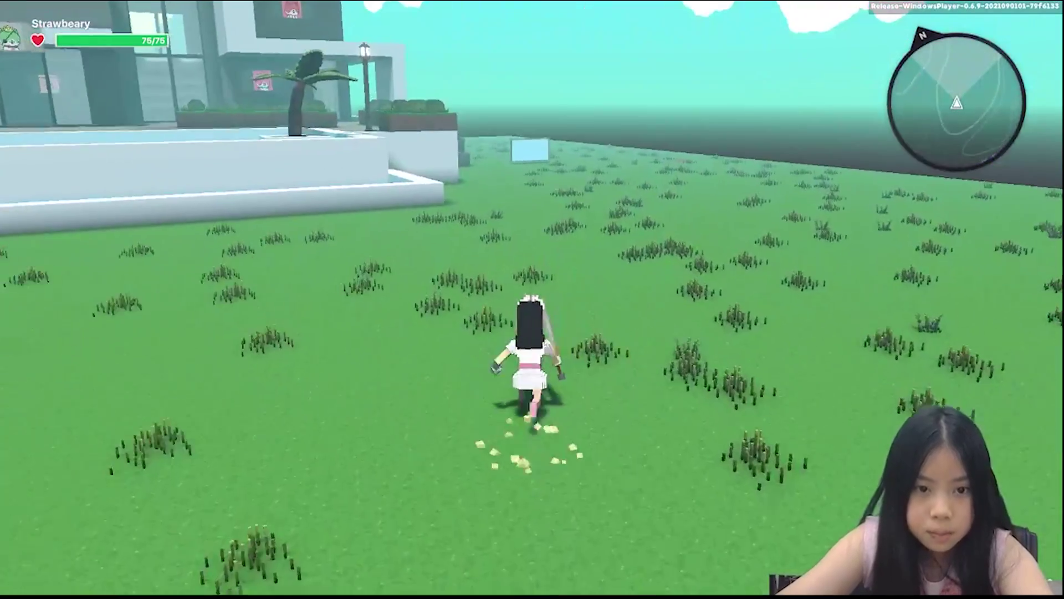
key(p)
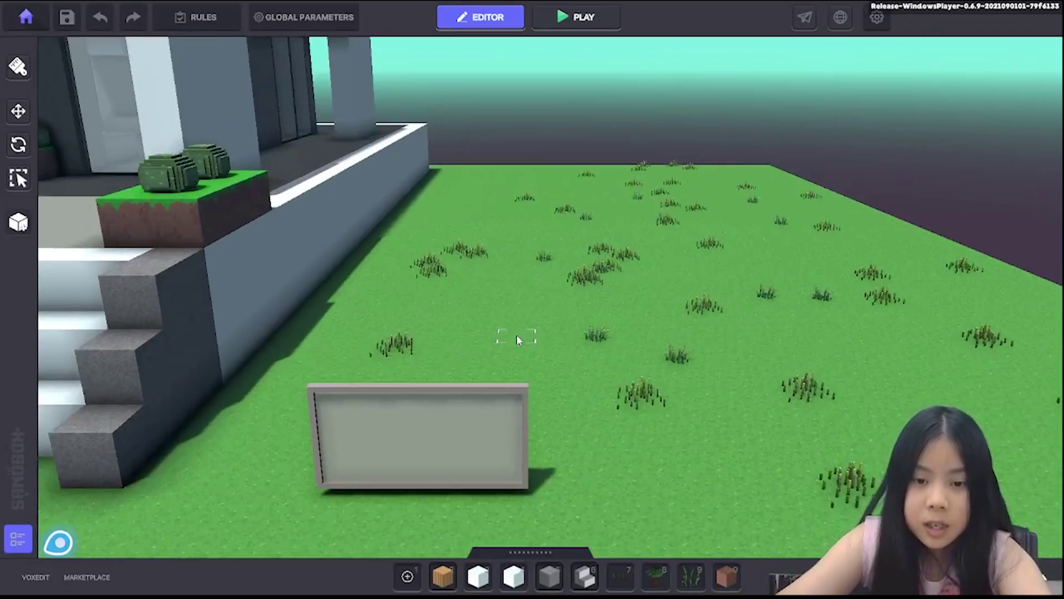
click(530, 407)
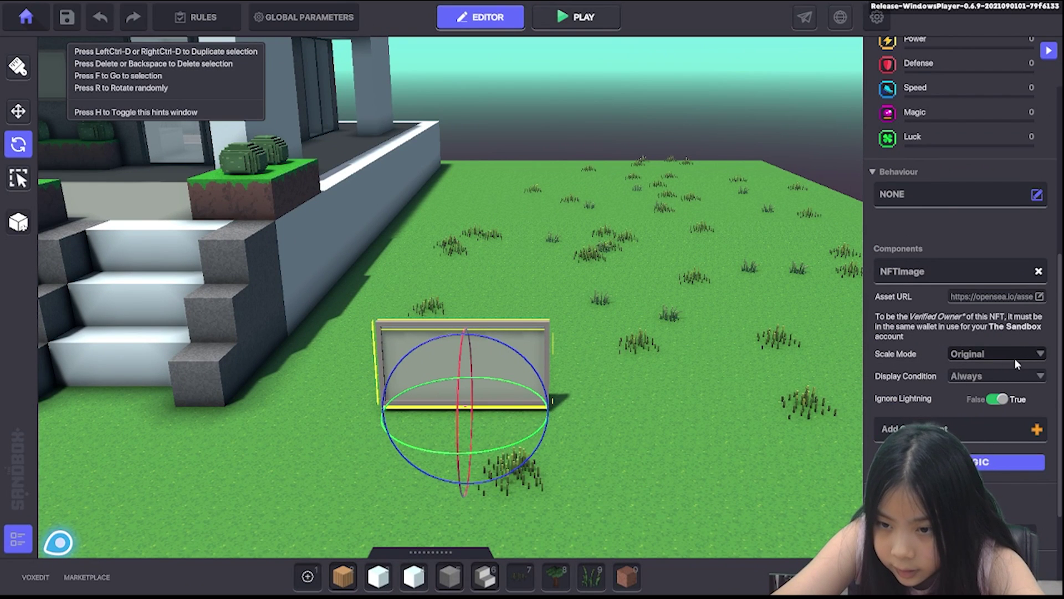
scroll(1015, 358, down, 3)
click(990, 271)
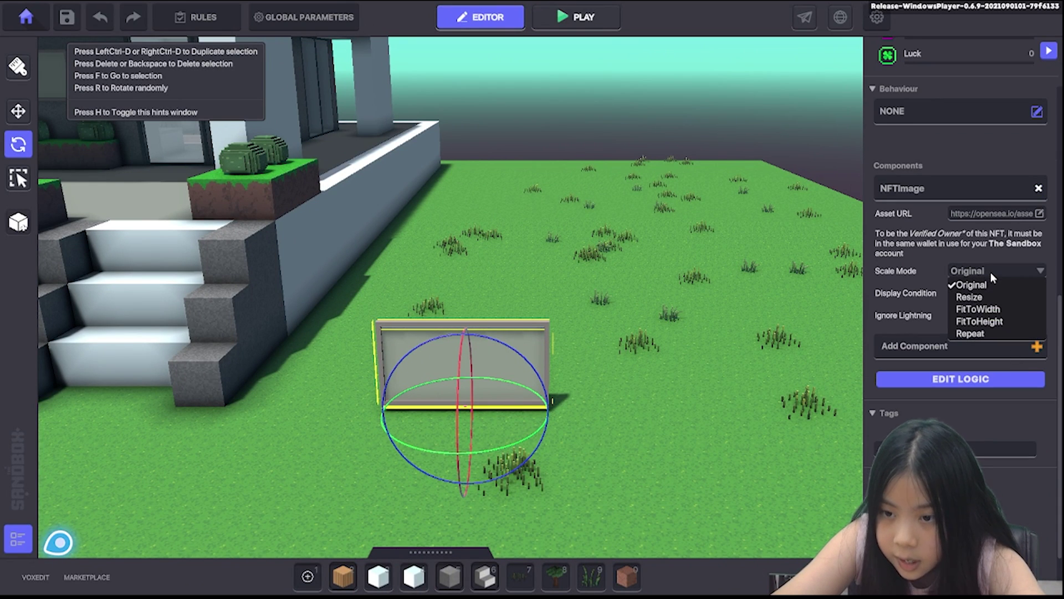
click(984, 321)
click(669, 258)
Run the avatar to the billboard frame in play mode to check the scaled NFT image, and return to the editor
key(w)
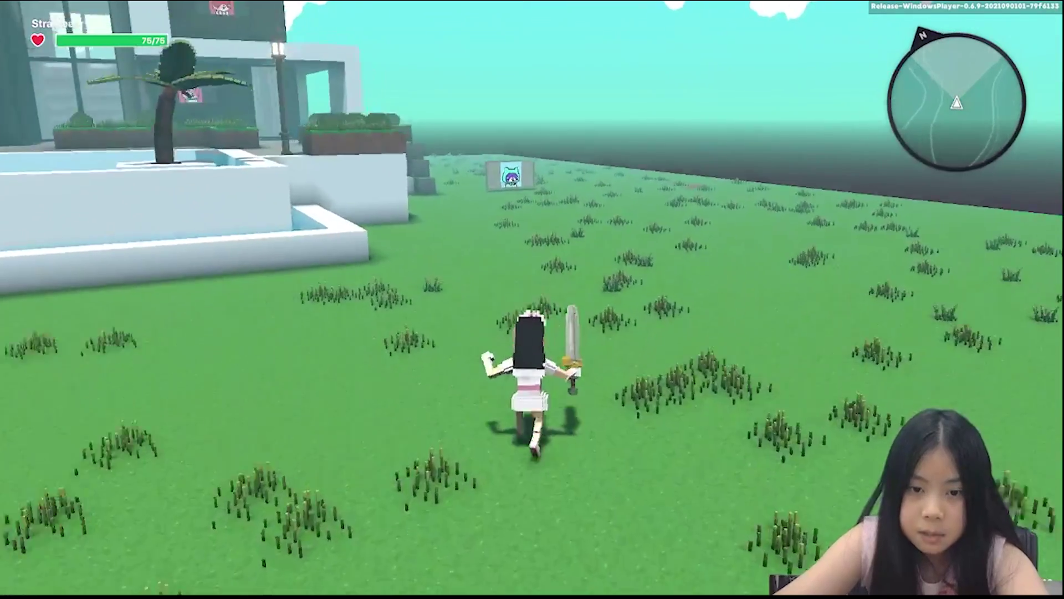
key(w)
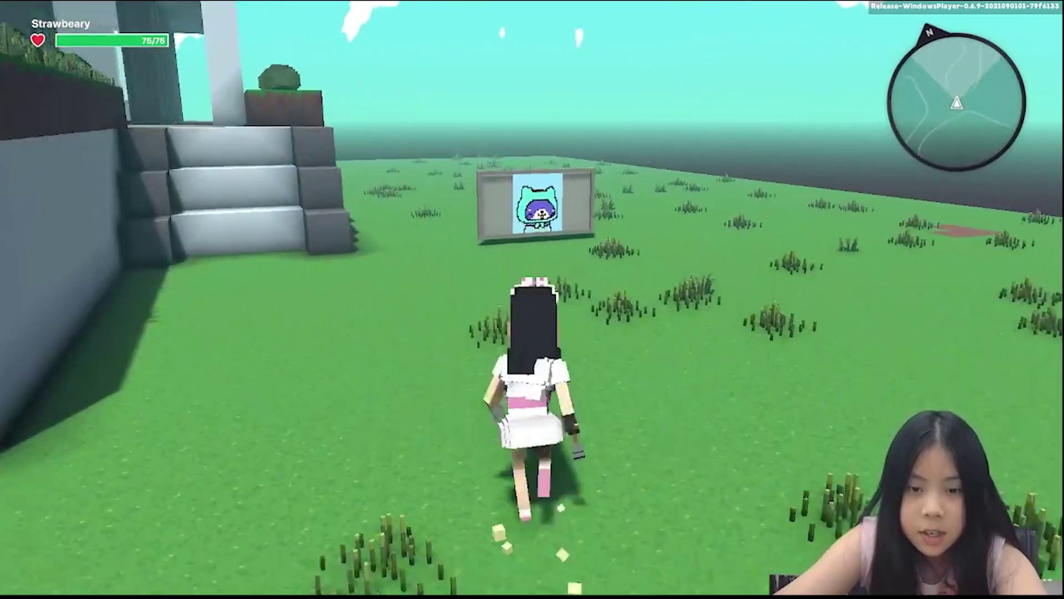
key(w)
key(a)
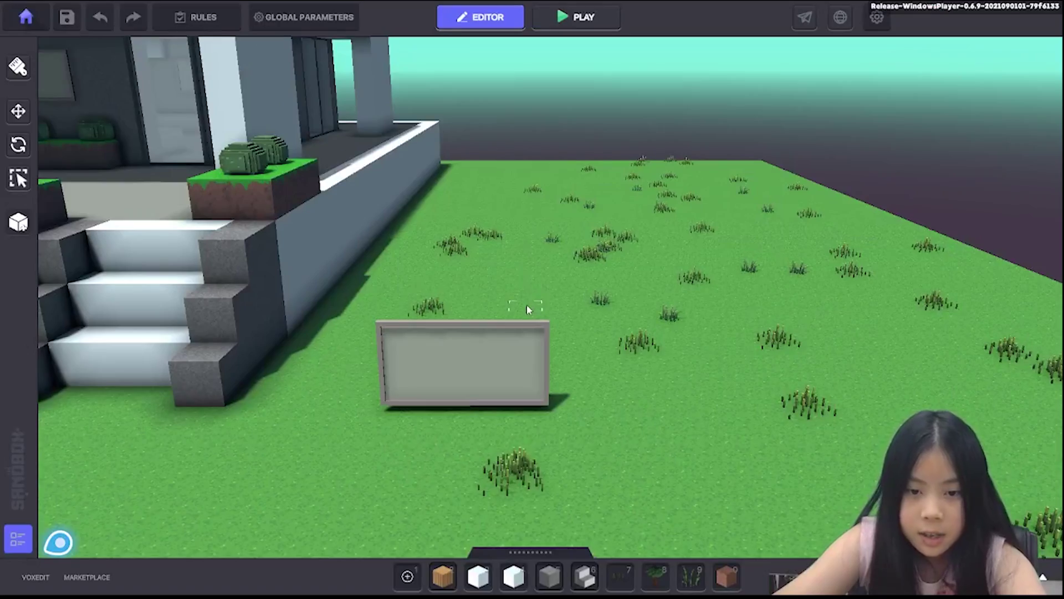
Select the billboard frame on the lawn and look at it up close in the editor
click(463, 355)
scroll(480, 360, up, 2)
scroll(478, 357, down, 3)
middle_drag(478, 357, 639, 374)
click(639, 375)
scroll(664, 413, up, 2)
click(733, 367)
scroll(732, 388, up, 3)
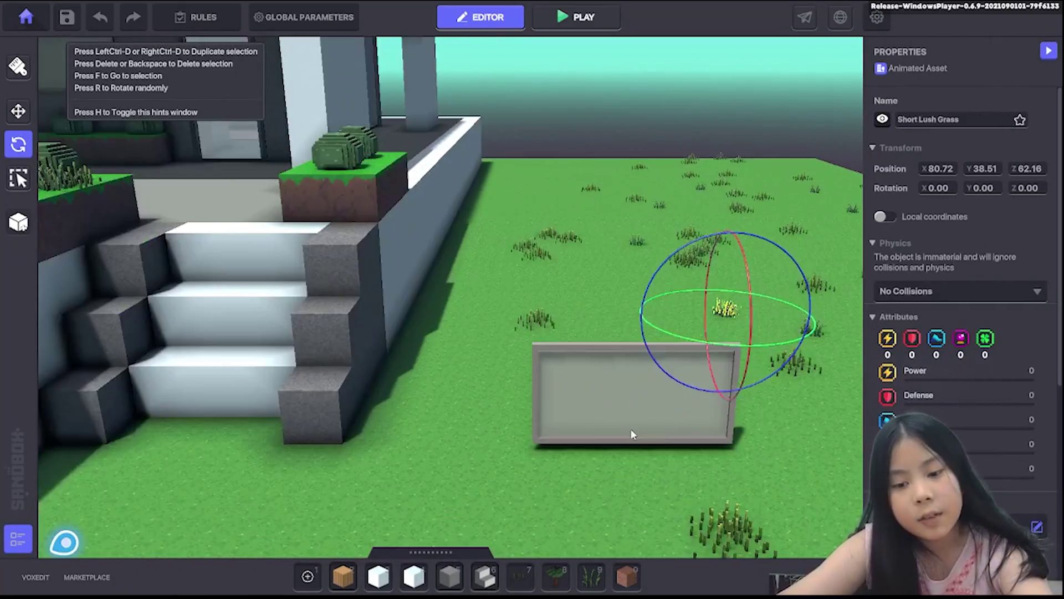
click(631, 428)
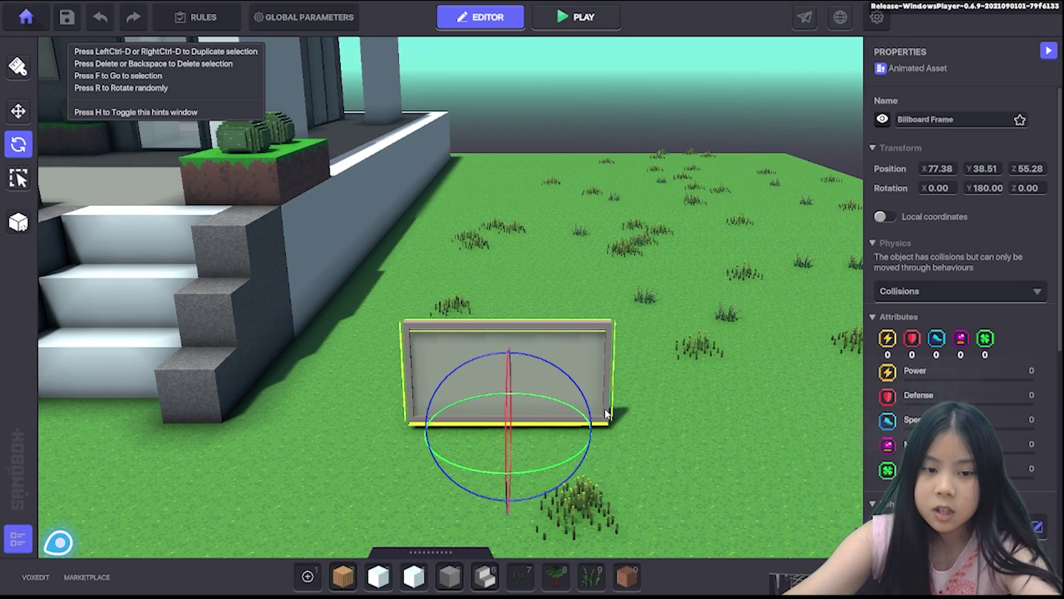
Look over the mansion's front and stairs, and select the billboard frame on the lawn again
scroll(620, 386, down, 5)
middle_drag(587, 397, 560, 367)
scroll(604, 367, down, 2)
scroll(654, 368, up, 4)
key(Delete)
scroll(410, 387, down, 3)
scroll(347, 404, down, 2)
middle_drag(347, 405, 501, 402)
scroll(578, 324, up, 5)
click(573, 298)
middle_drag(572, 298, 377, 244)
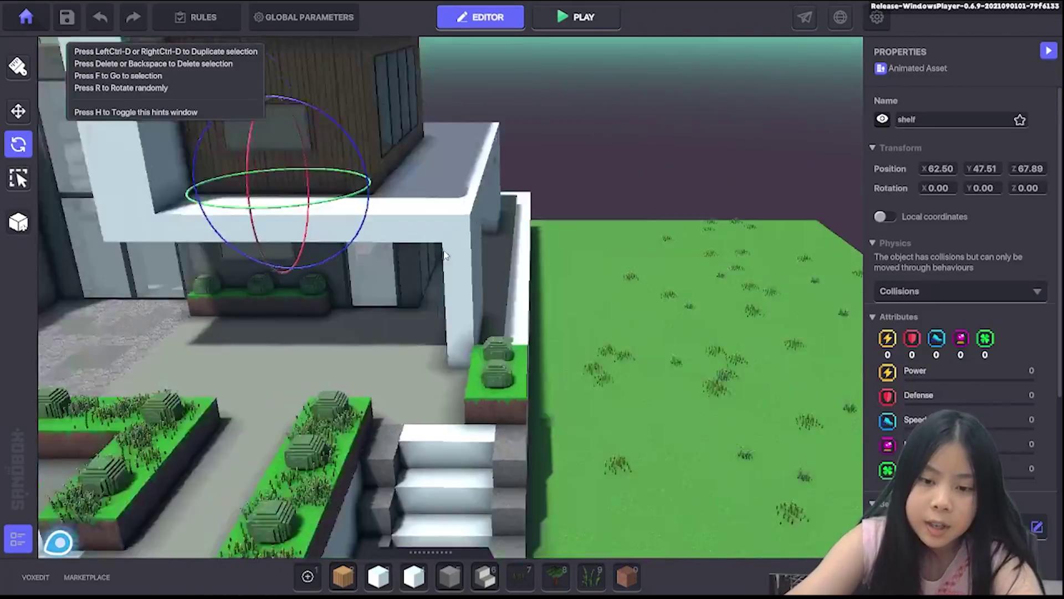
scroll(377, 244, down, 2)
scroll(646, 508, up, 2)
middle_drag(646, 507, 496, 303)
click(497, 301)
scroll(509, 292, up, 3)
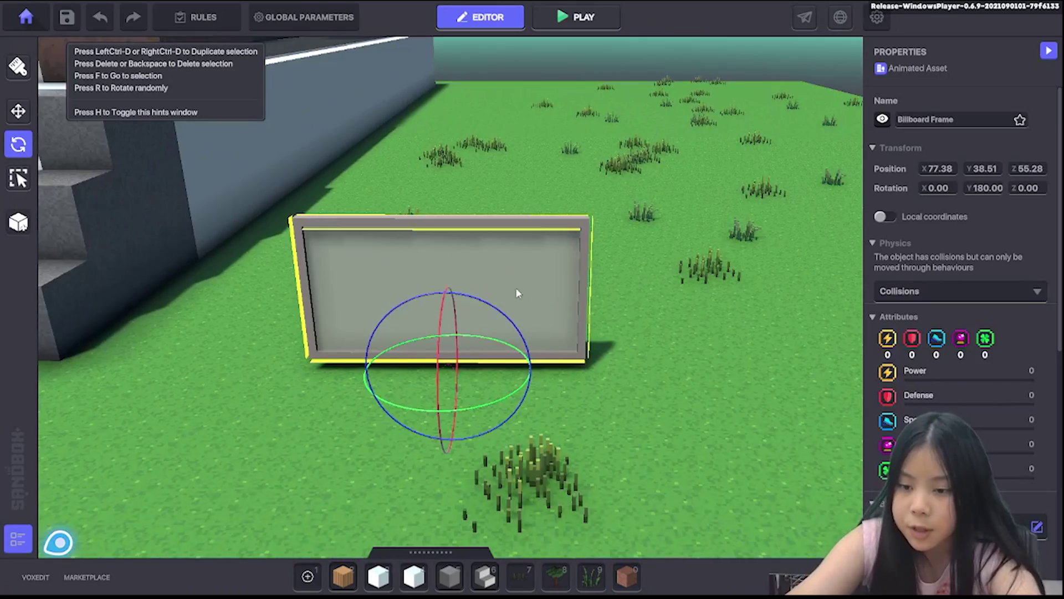
Examine the picture frames across the mansion's facade, and bring the view back to the selected billboard frame
scroll(937, 343, down, 6)
middle_drag(798, 341, 472, 342)
scroll(473, 343, down, 2)
scroll(480, 325, down, 3)
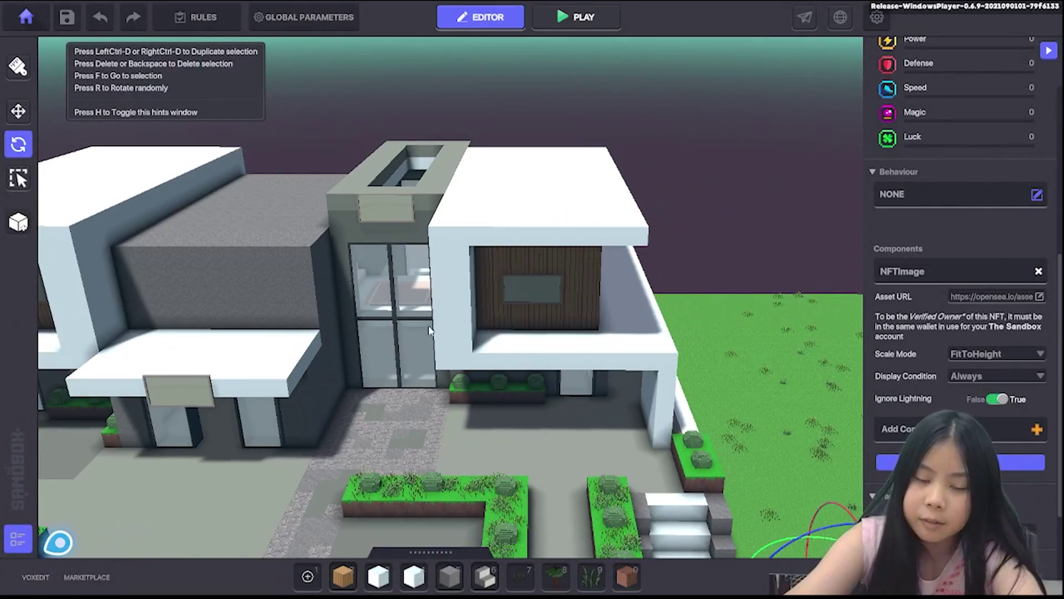
key(a)
scroll(443, 319, up, 2)
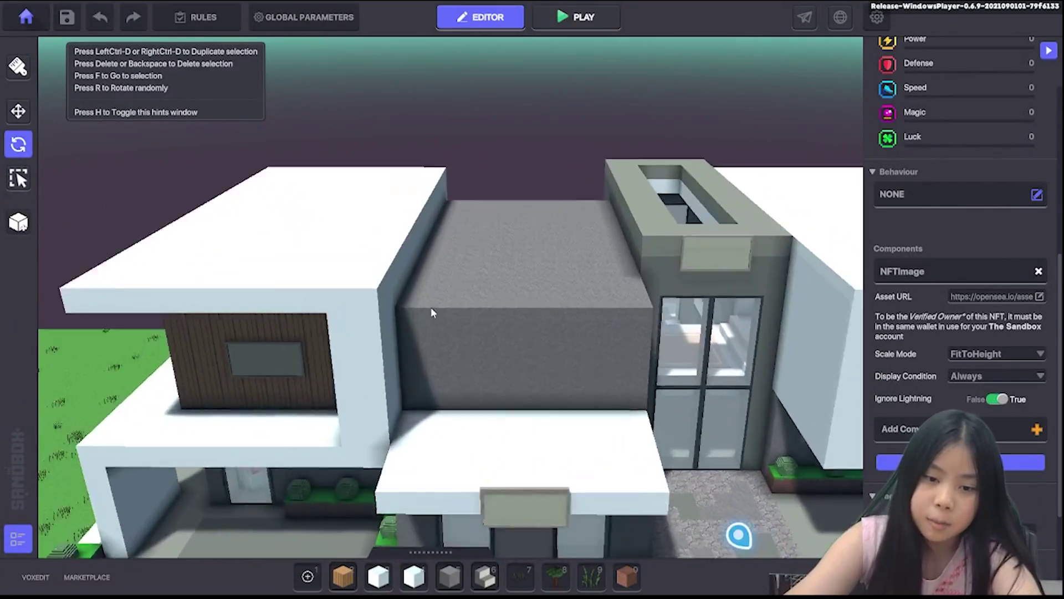
right_drag(432, 312, 652, 257)
middle_drag(651, 258, 673, 266)
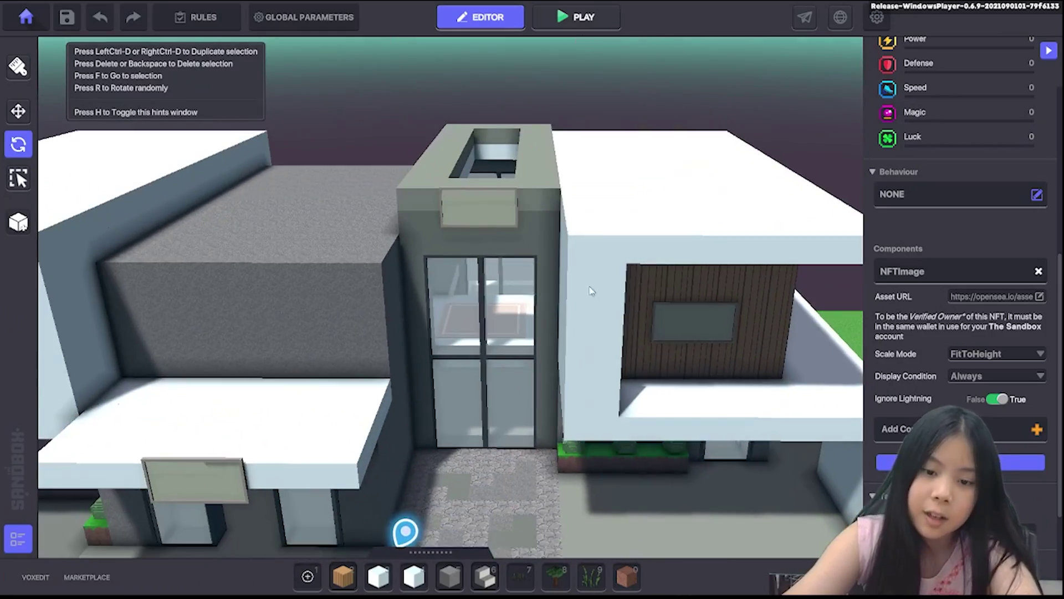
middle_drag(579, 381, 509, 348)
key(f)
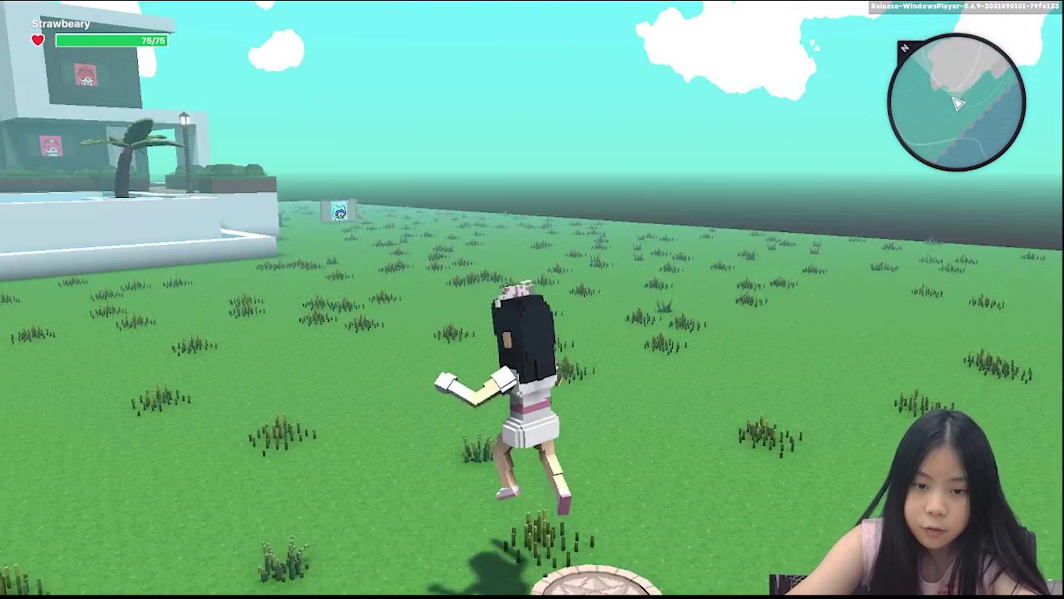
Run and jump across the lawn toward the NFT billboard in play mode, and go back to editing
key(w)
key(space)
key(w)
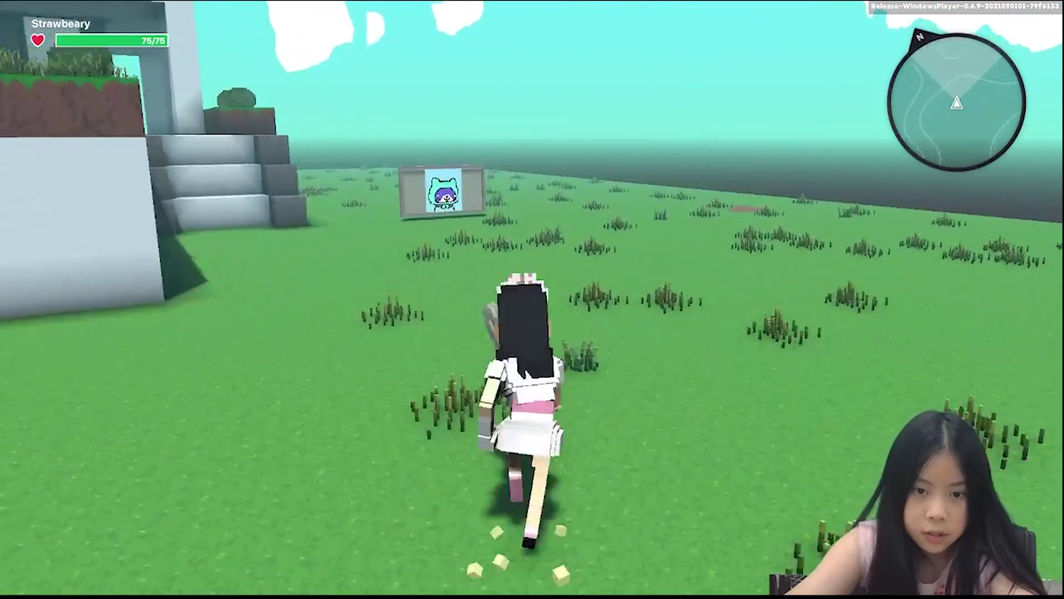
key(w)
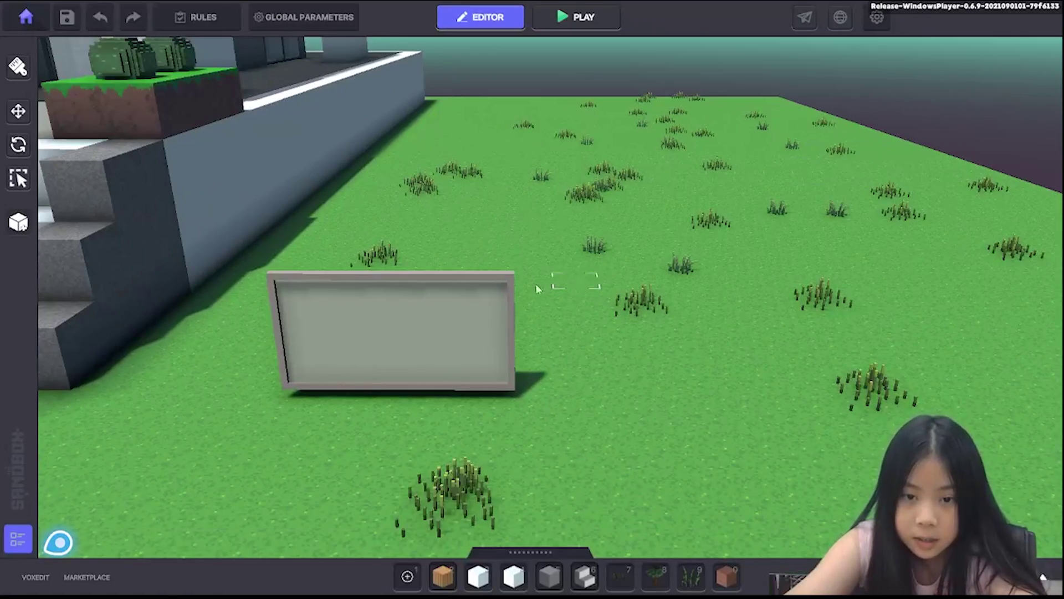
Look at the NFT image's display condition setting on the billboard frame and start play mode
click(481, 316)
scroll(960, 376, down, 8)
click(1009, 296)
click(1009, 296)
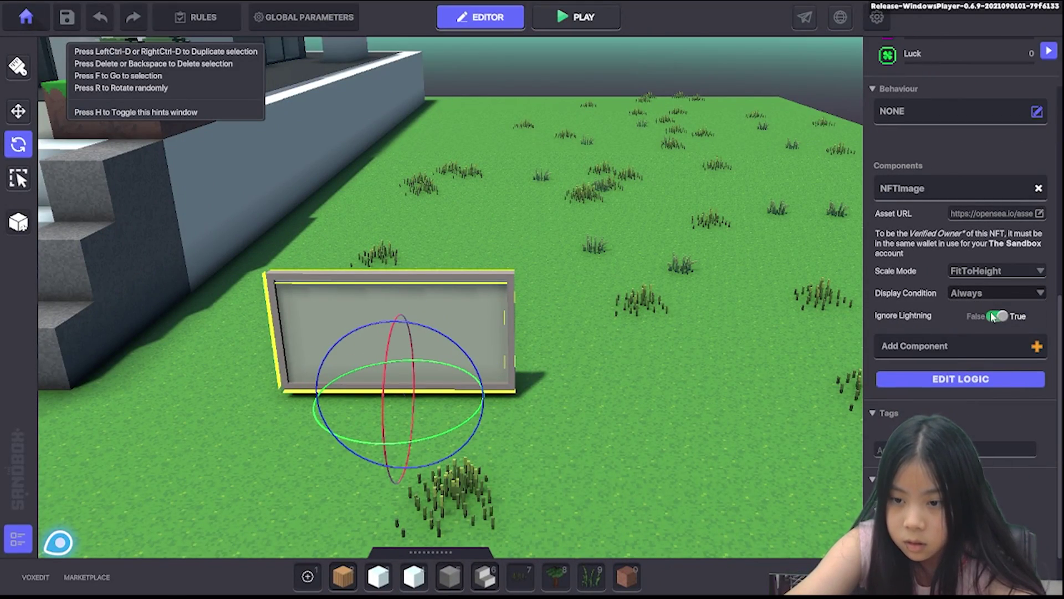
click(577, 16)
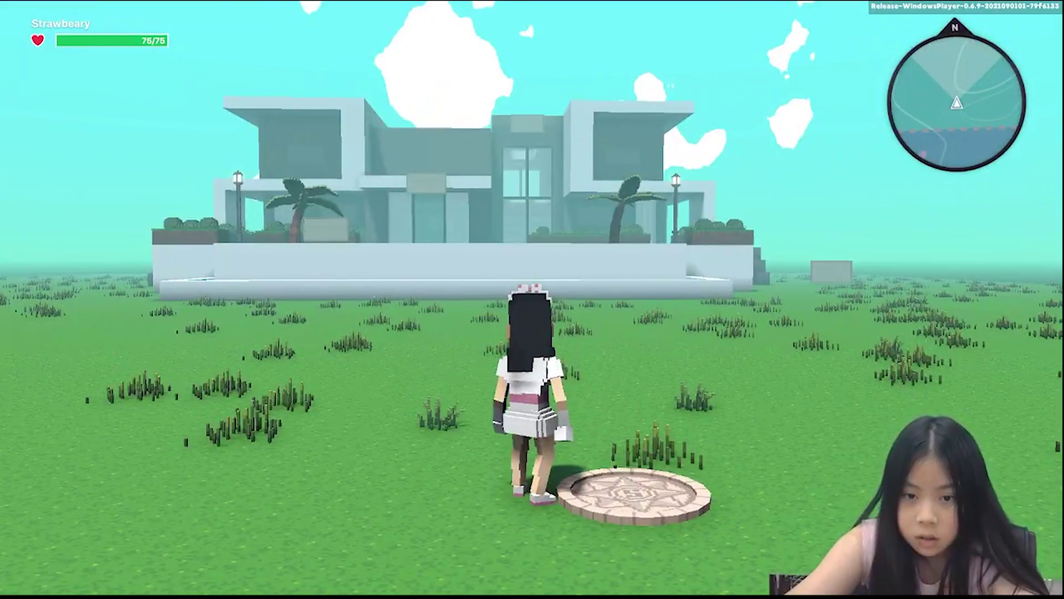
Run the avatar past the pool wall to view the NFT on the lawn billboard, and exit play mode
key(w)
key(space)
key(space)
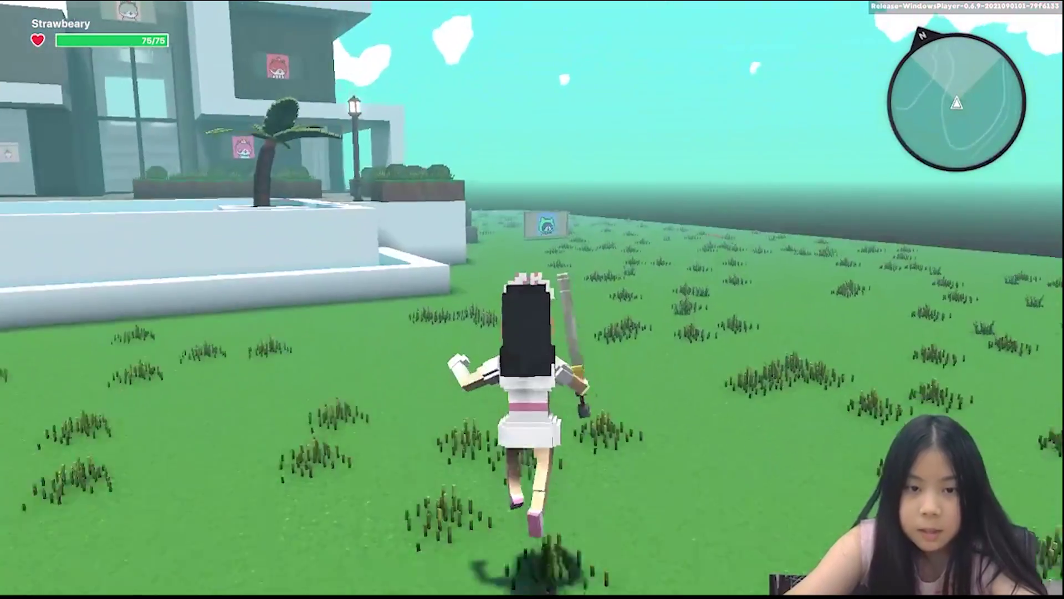
key(w)
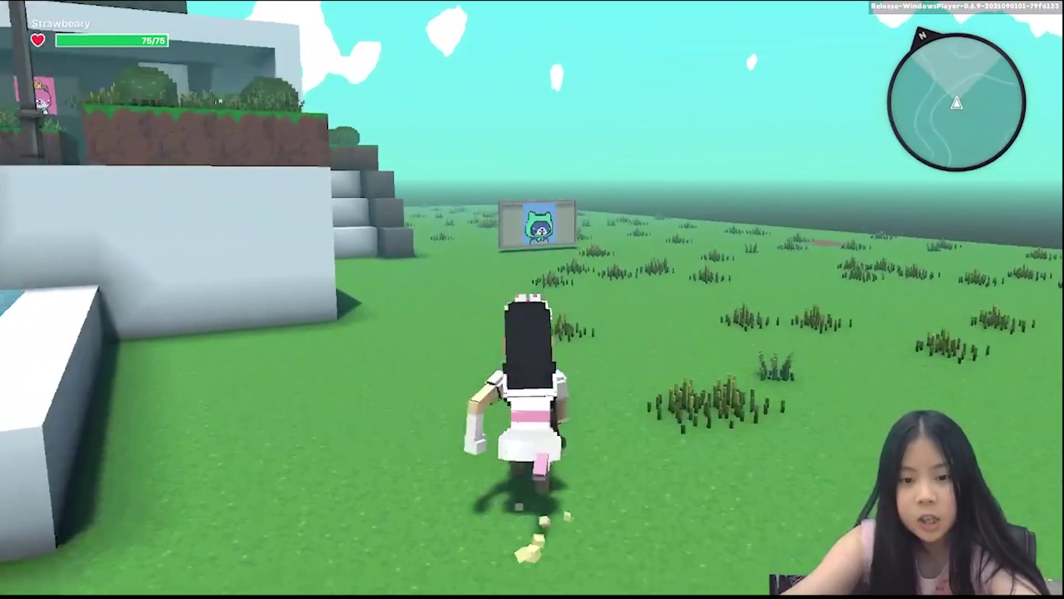
key(w)
key(Escape)
Delete the billboard frame from the lawn
scroll(546, 294, down, 2)
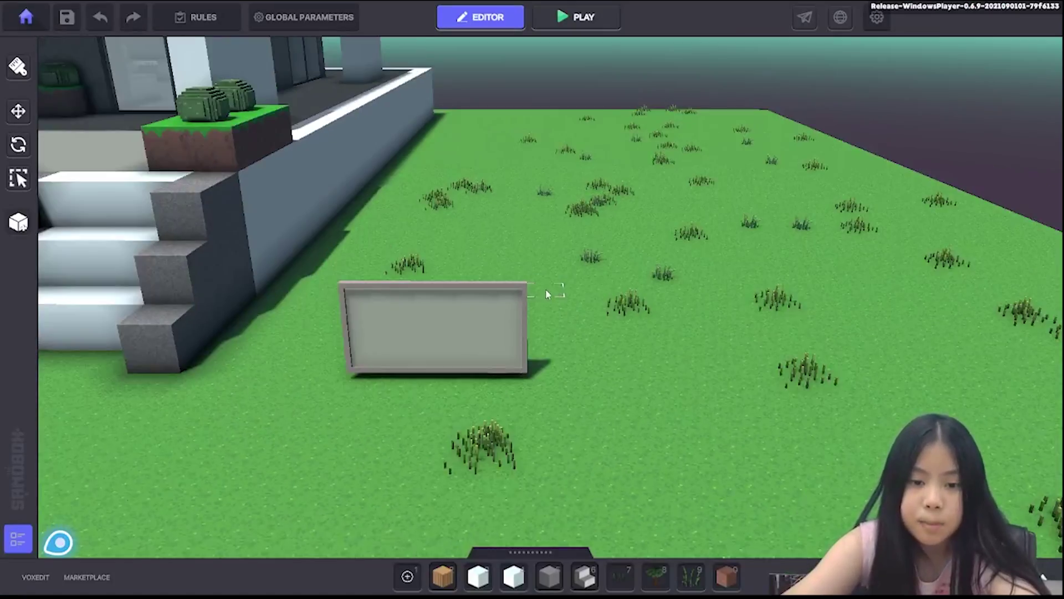
scroll(545, 290, down, 3)
click(500, 320)
scroll(500, 321, down, 2)
key(Delete)
Look around the mansion's exterior and interior rooms in the editor
middle_drag(365, 274, 507, 344)
scroll(507, 345, down, 3)
middle_drag(261, 266, 425, 309)
scroll(425, 309, up, 5)
right_drag(426, 309, 531, 291)
scroll(593, 291, up, 5)
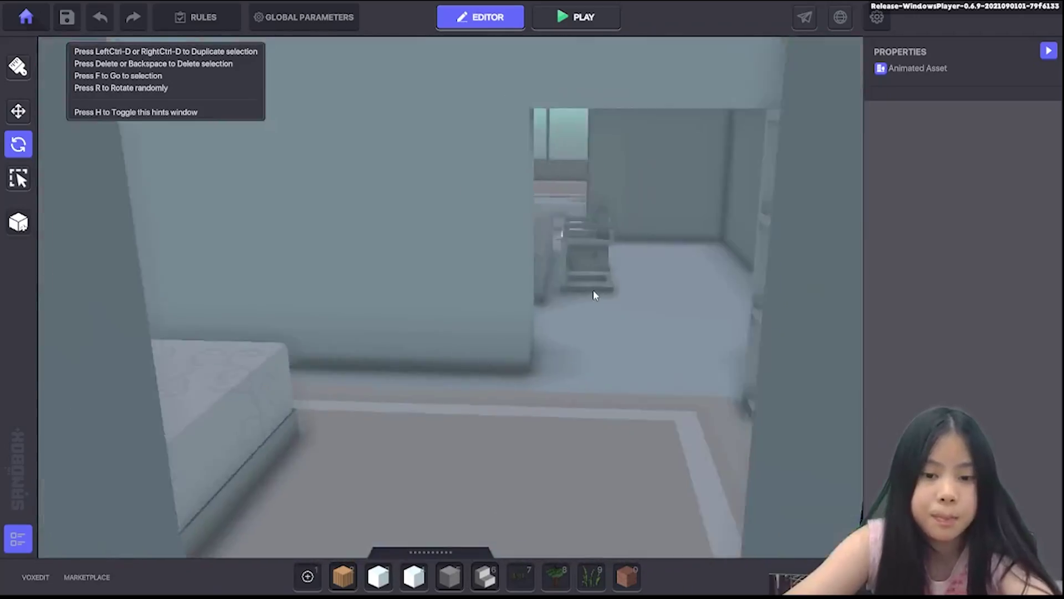
scroll(593, 296, down, 5)
right_drag(424, 310, 131, 328)
right_drag(577, 331, 664, 388)
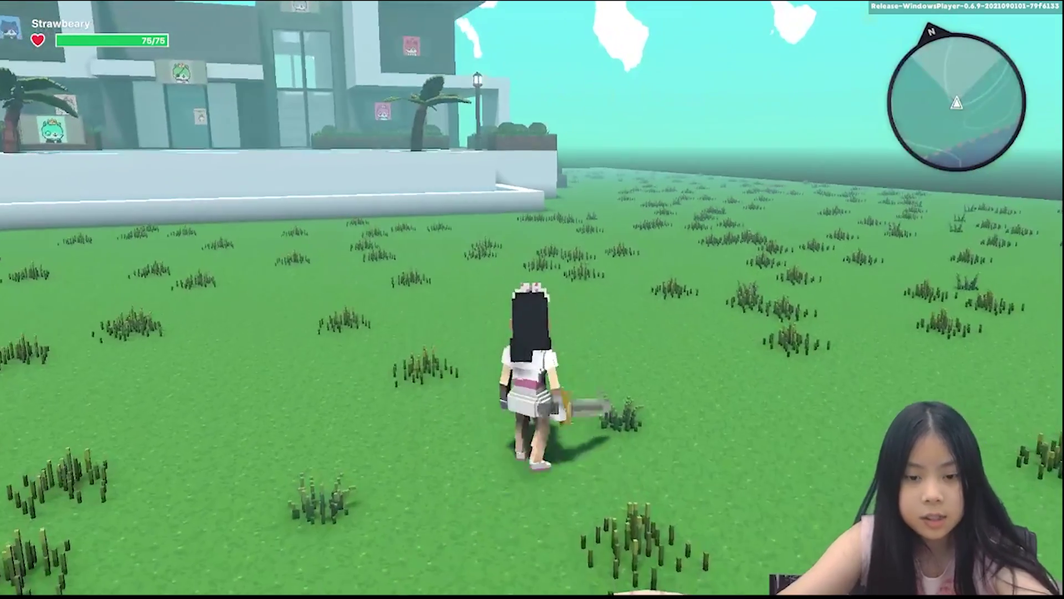
Run the avatar across the lawn in play mode and climb the side stairs to the mansion's terrace
key(w)
key(space)
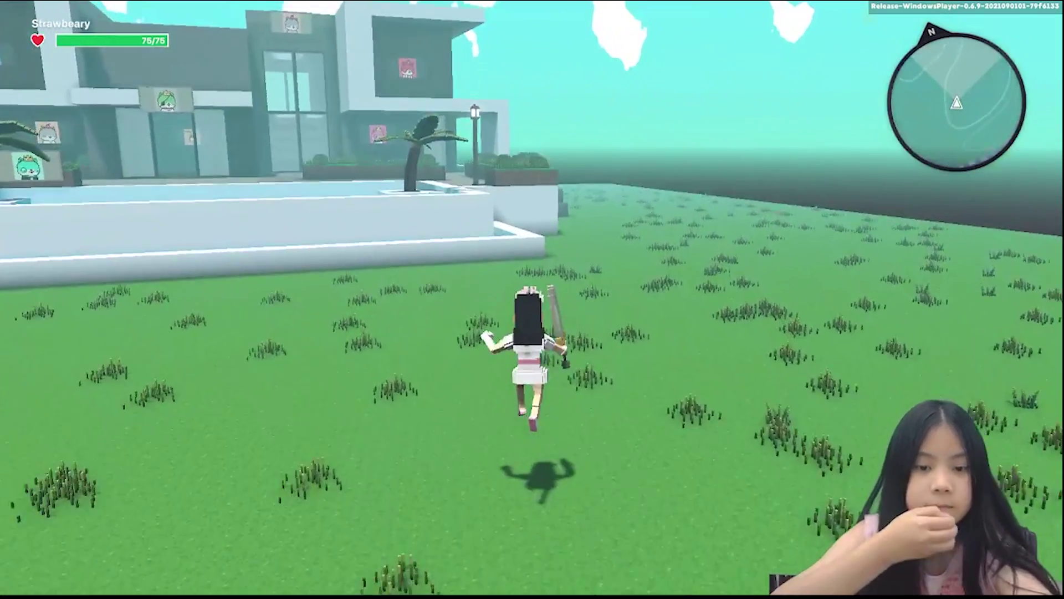
key(w)
key(space)
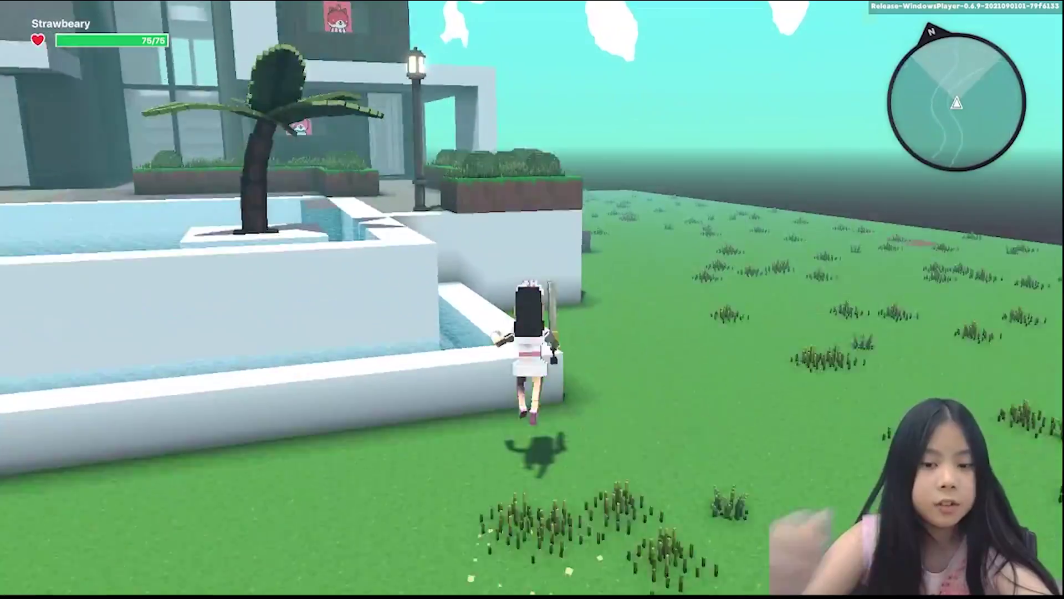
key(space)
key(w)
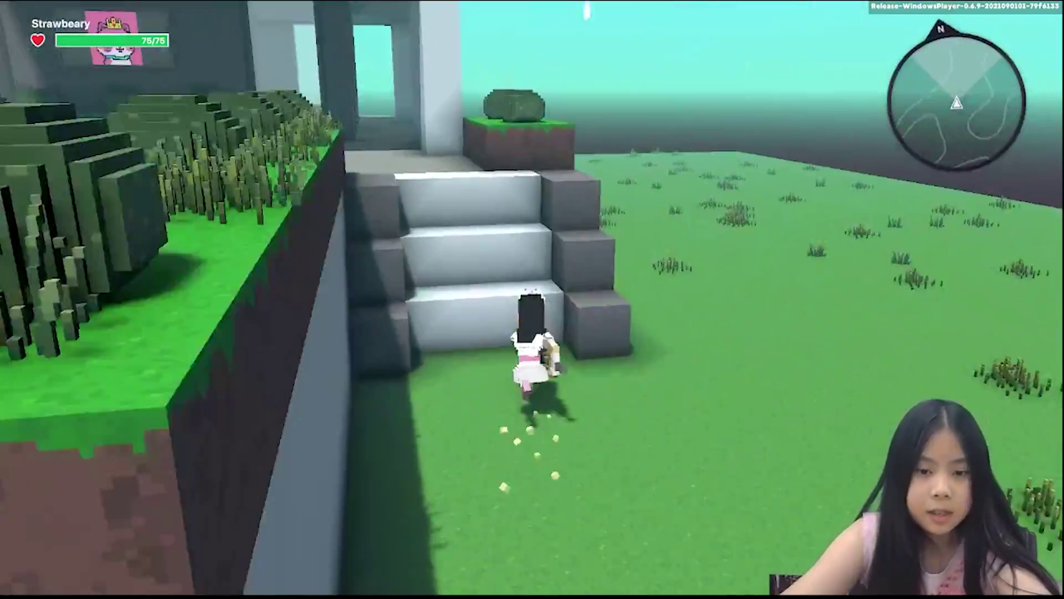
key(w)
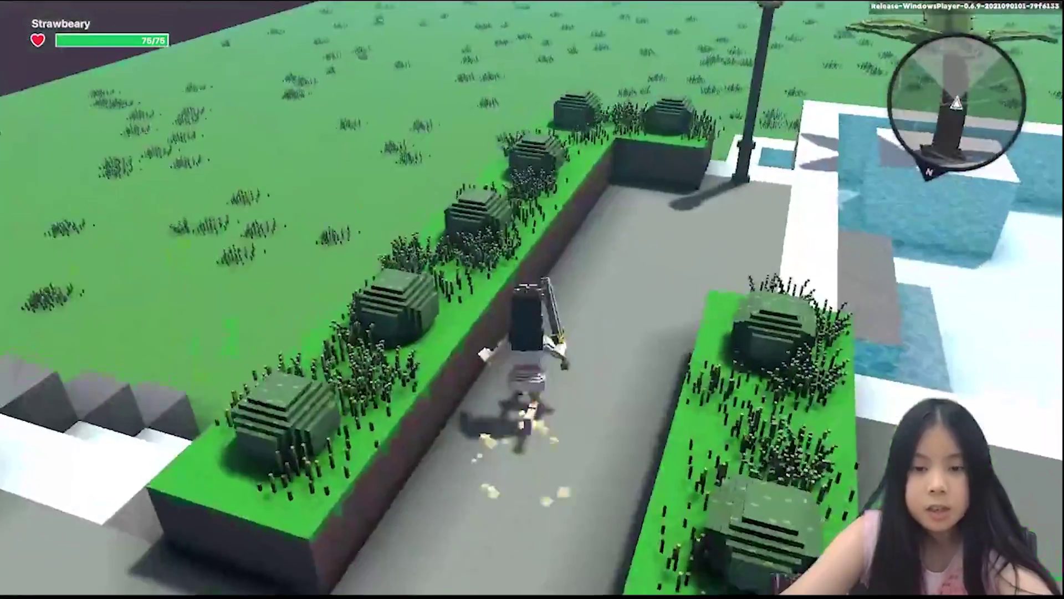
Jump into the pool, swim around the palm trees, and climb out onto the path between the garden hedges
key(w)
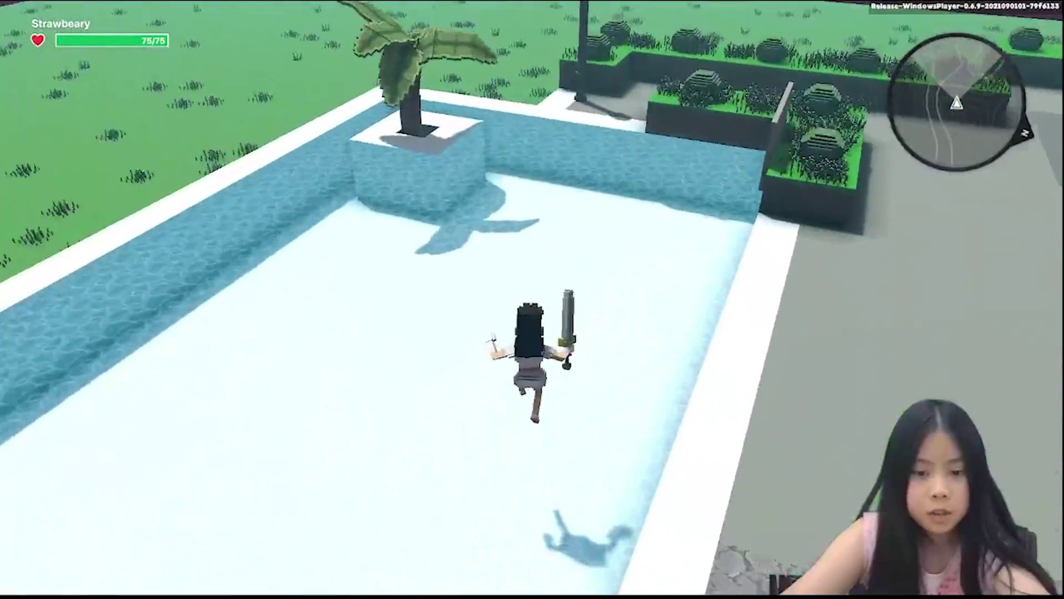
key(w)
key(space)
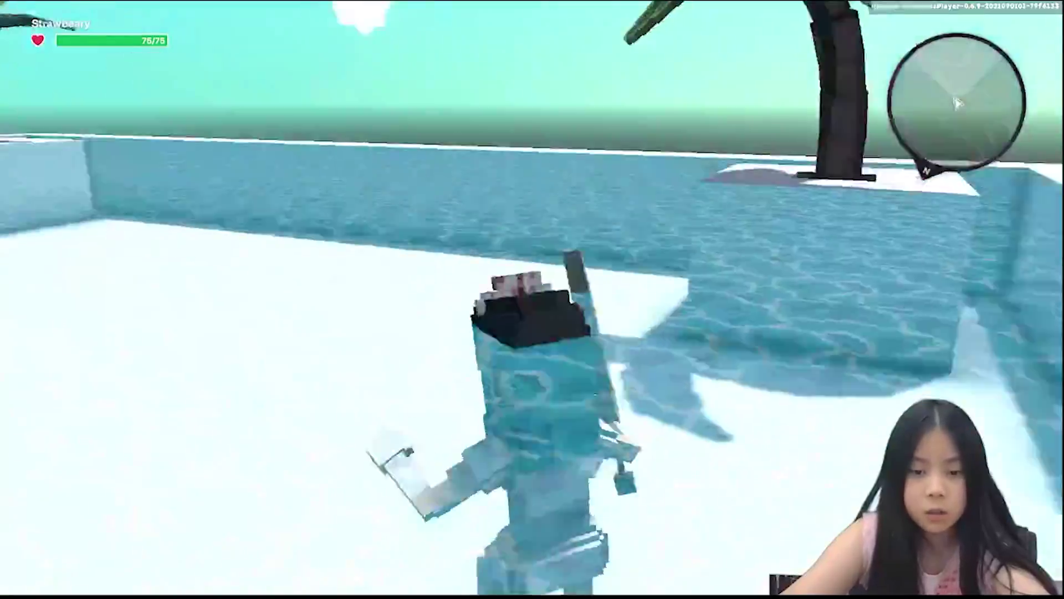
key(w)
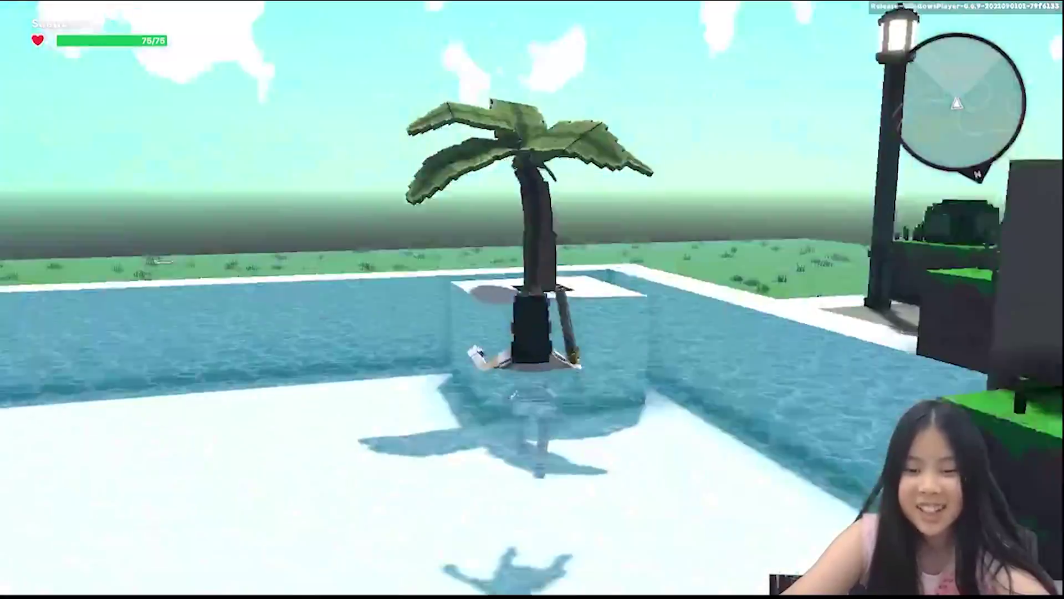
key(w)
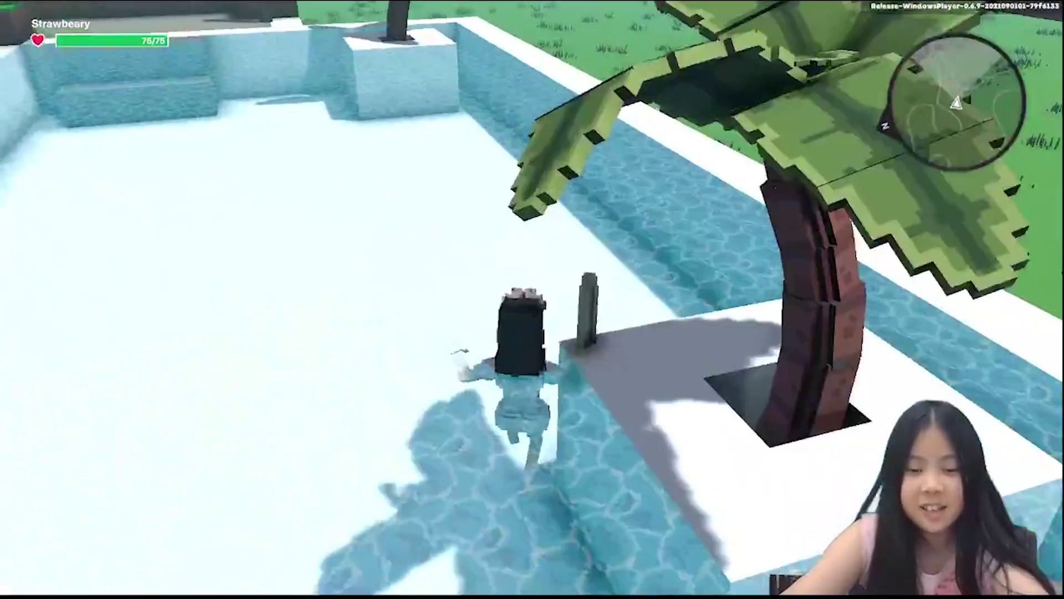
key(w)
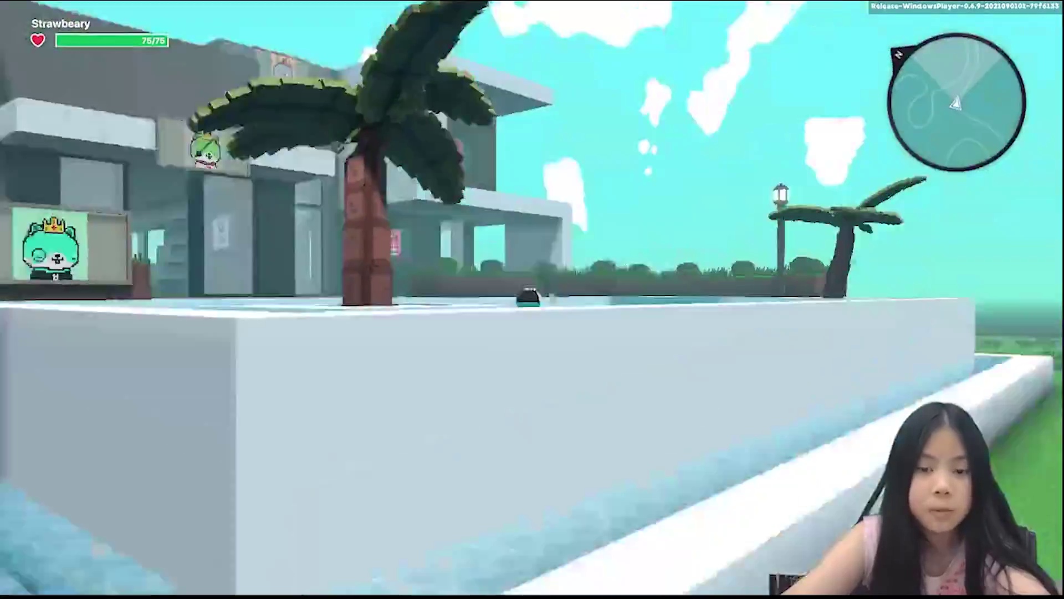
key(w)
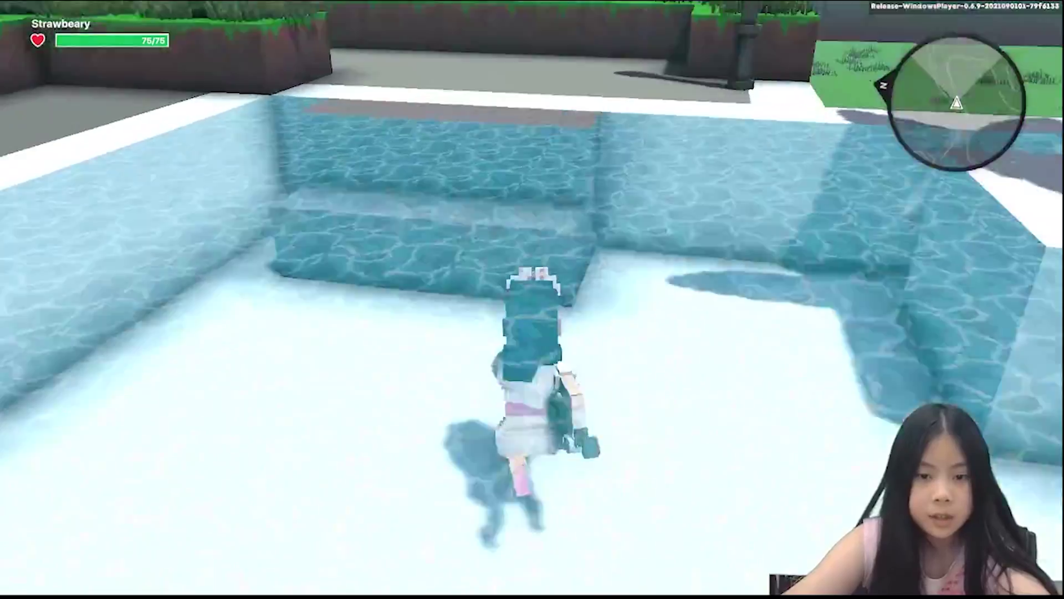
key(w)
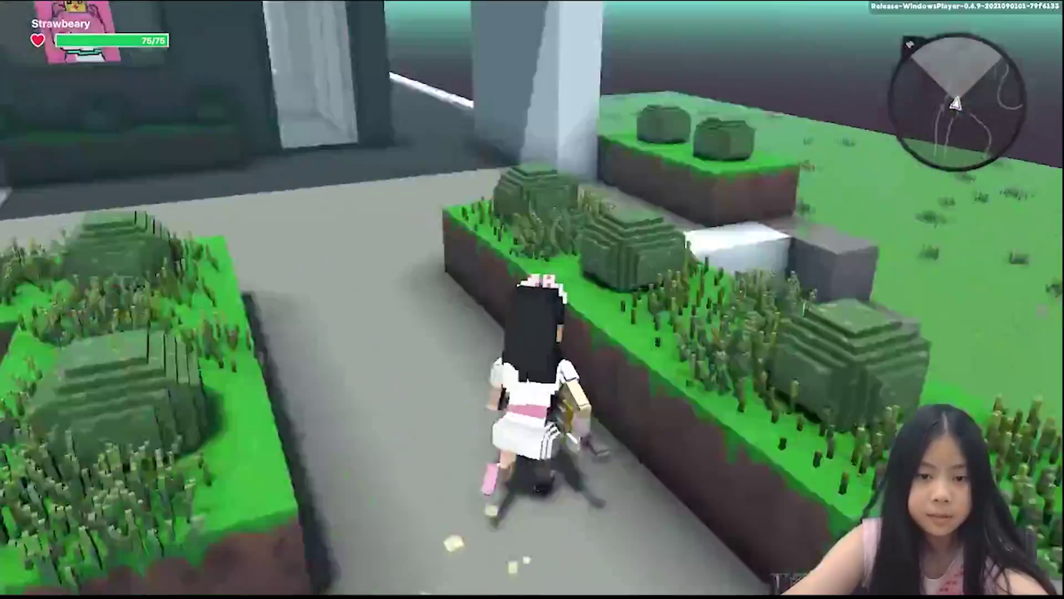
Run the avatar from the garden path into the mansion and view the framed koala and penguin artworks
key(w)
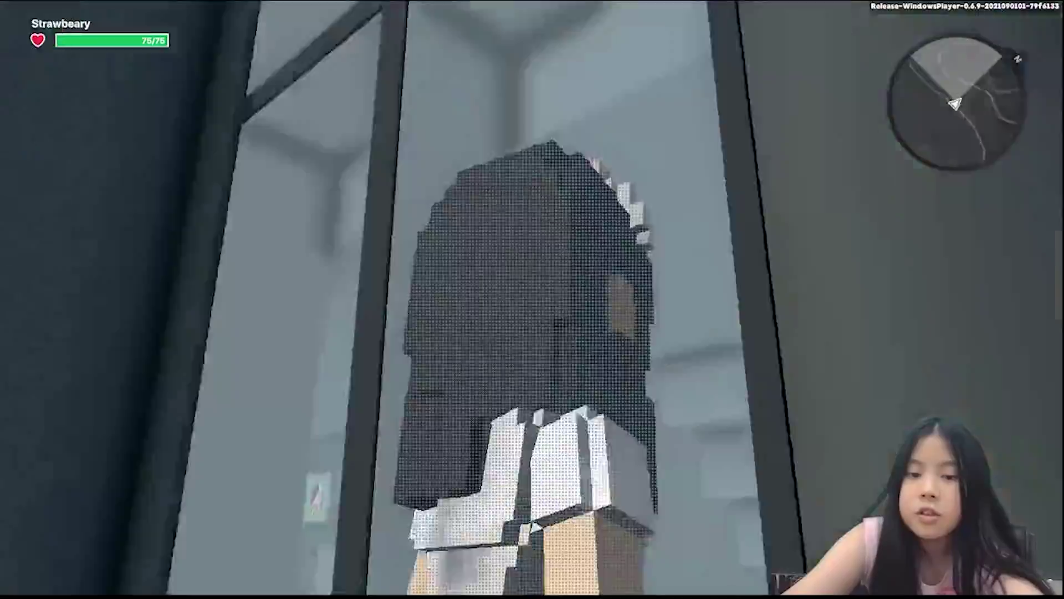
key(w)
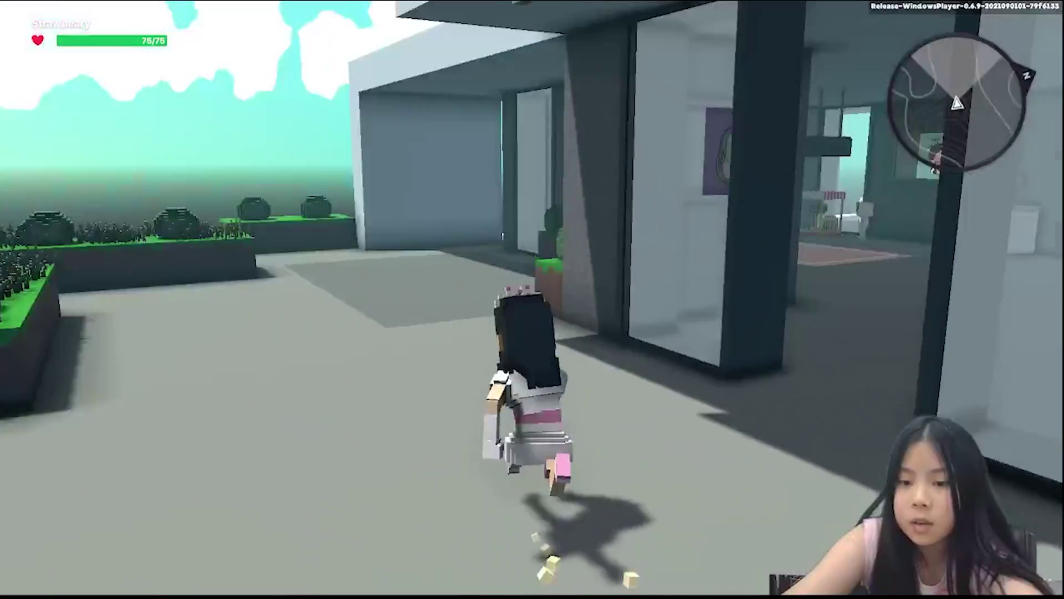
key(w)
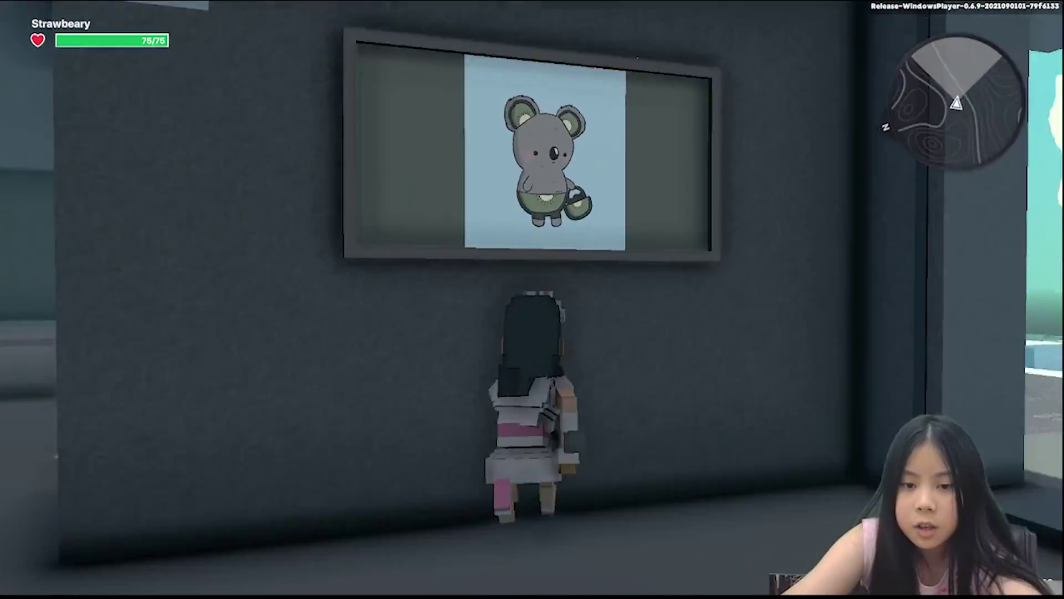
key(w)
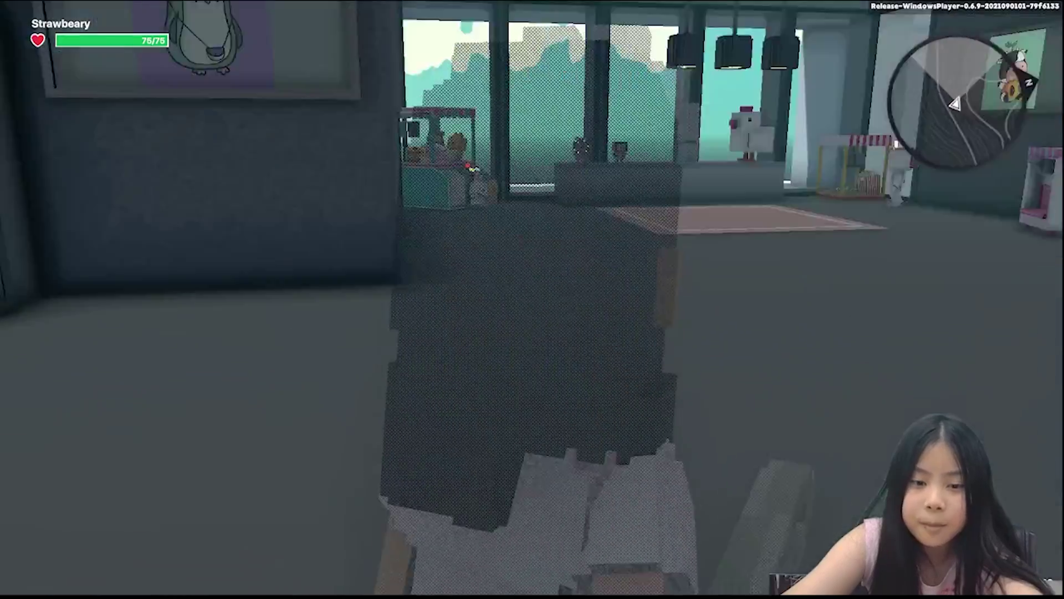
key(w)
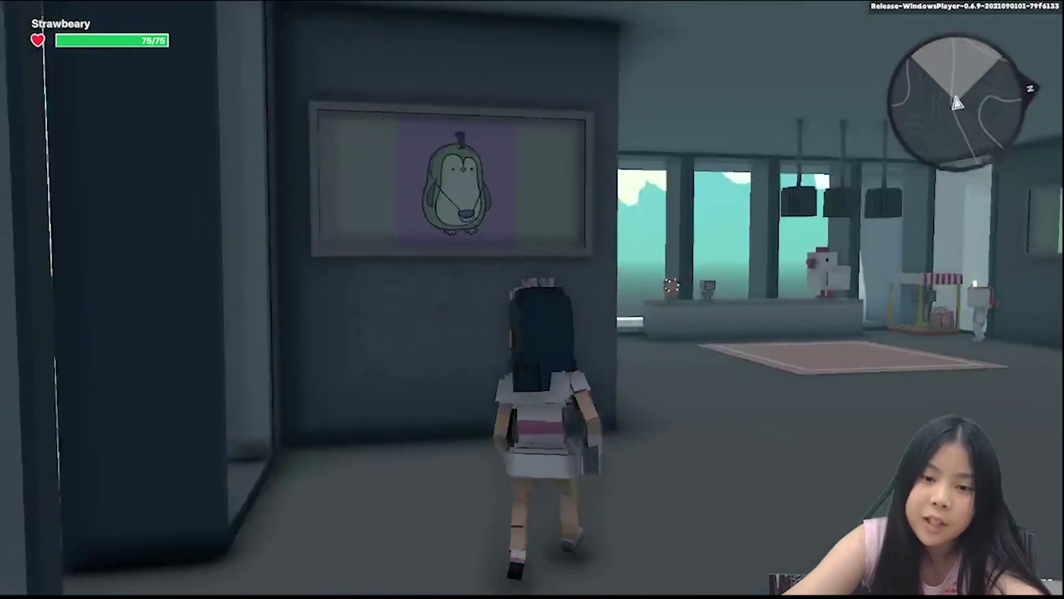
Walk through the living room past the claw machine and collectibles to view the framed cow and pig artworks
key(w)
key(w)
key(w)
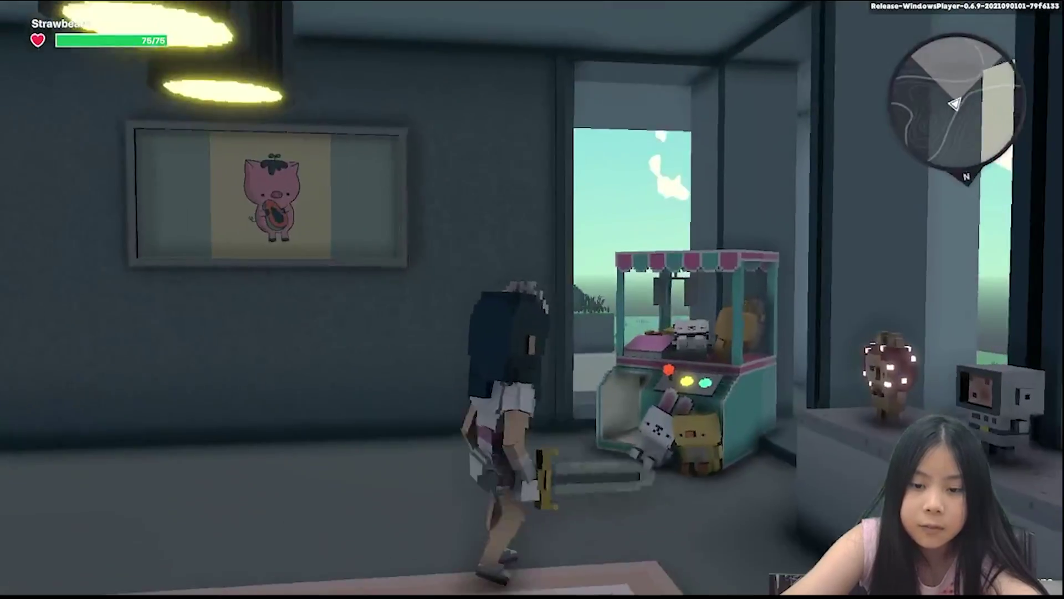
key(w)
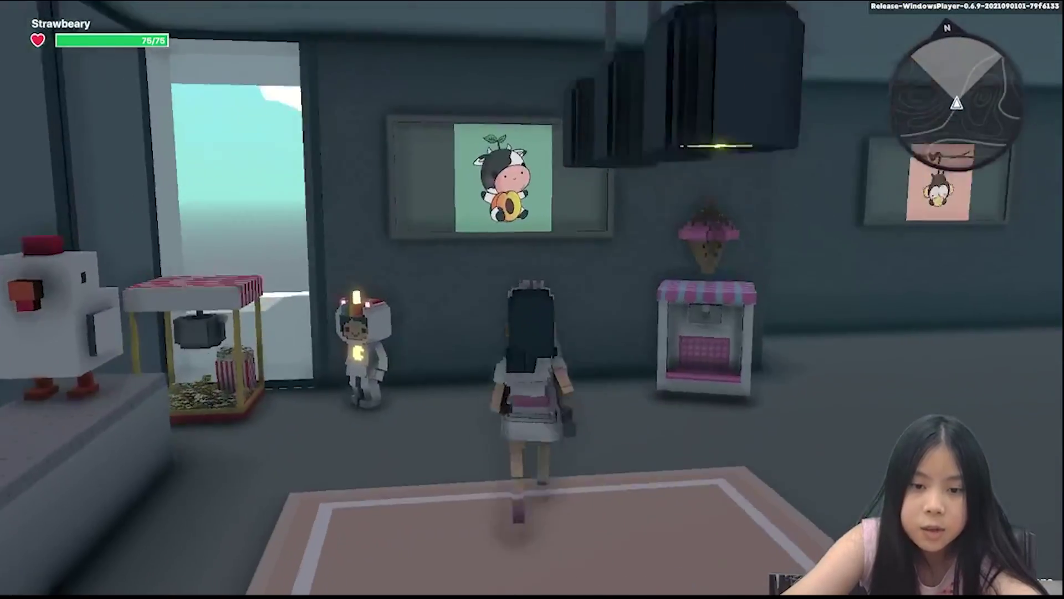
key(w)
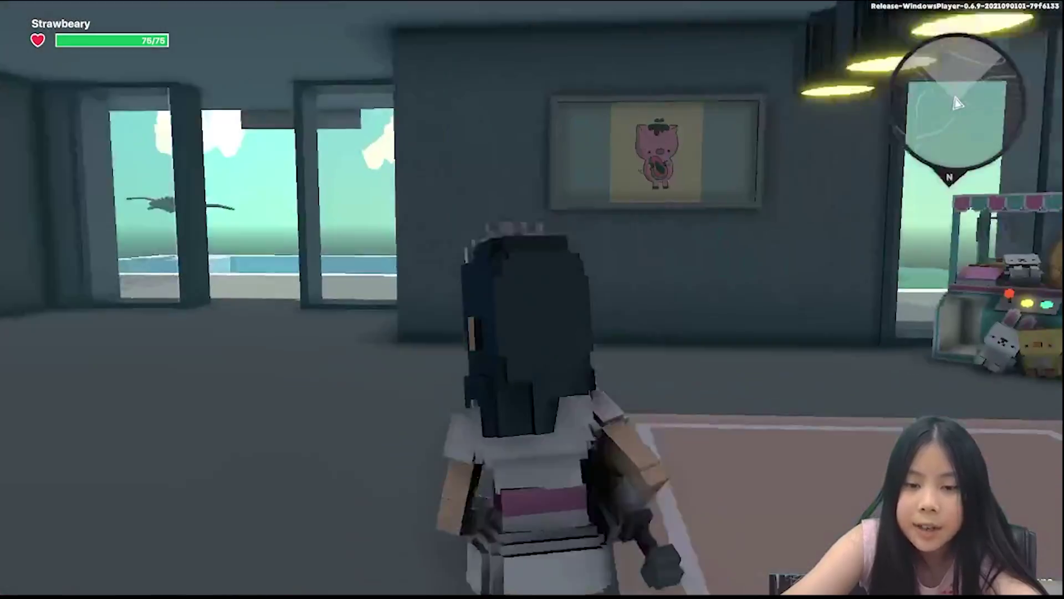
key(w)
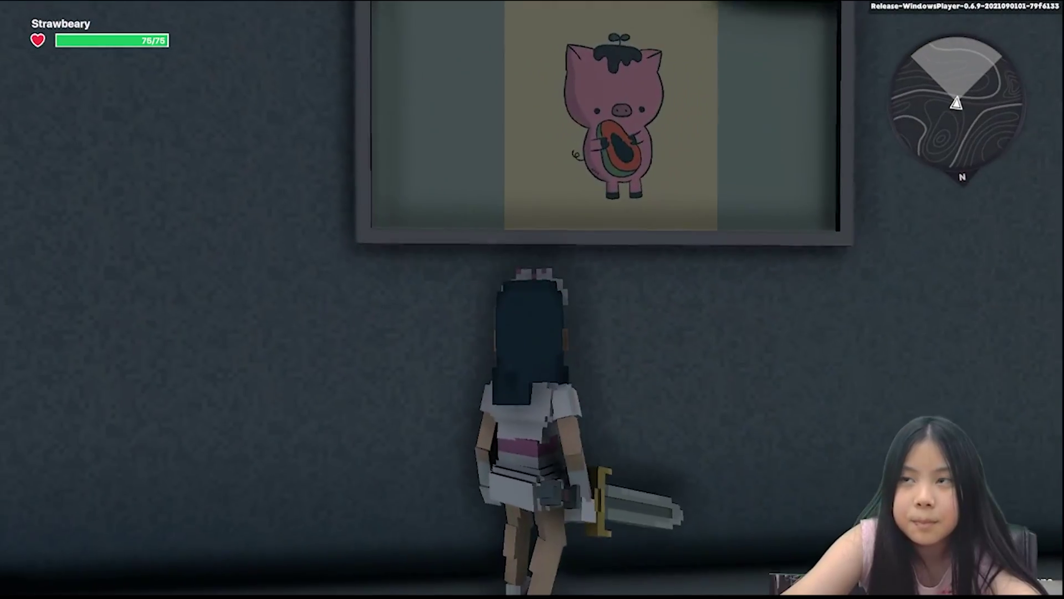
Cross the living room to the framed monkey artwork and jump up in front of it
key(w)
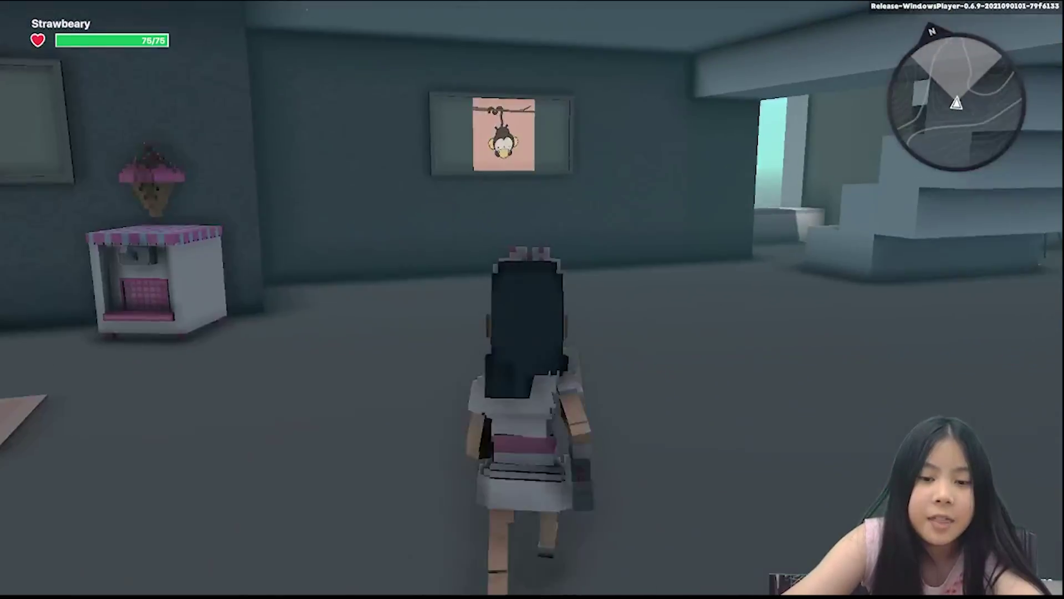
key(w)
key(space)
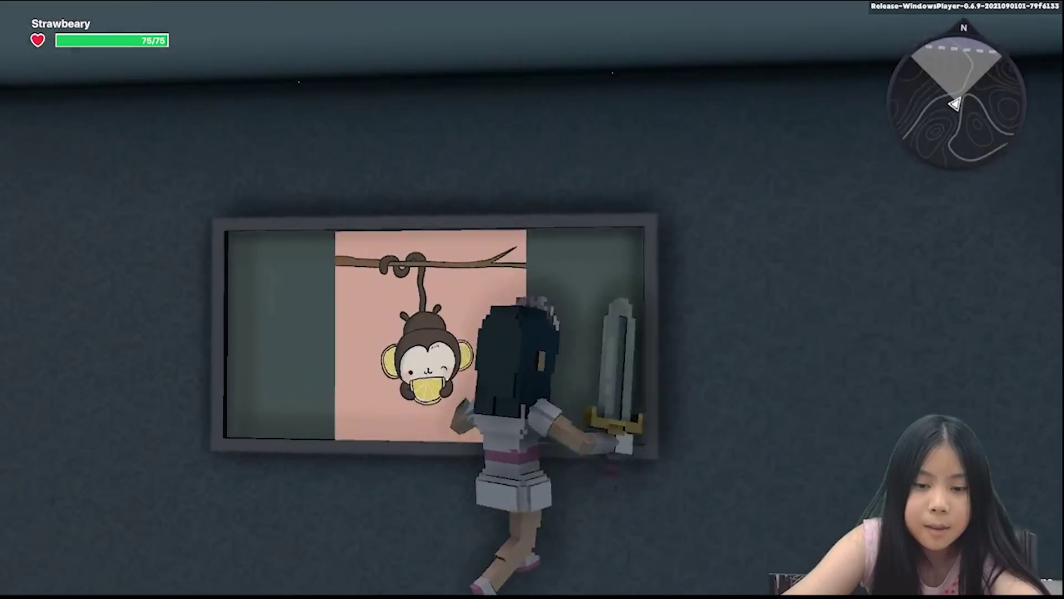
Run past the kitchen into the room with the round stools and view the framed orange cat artwork up close
key(w)
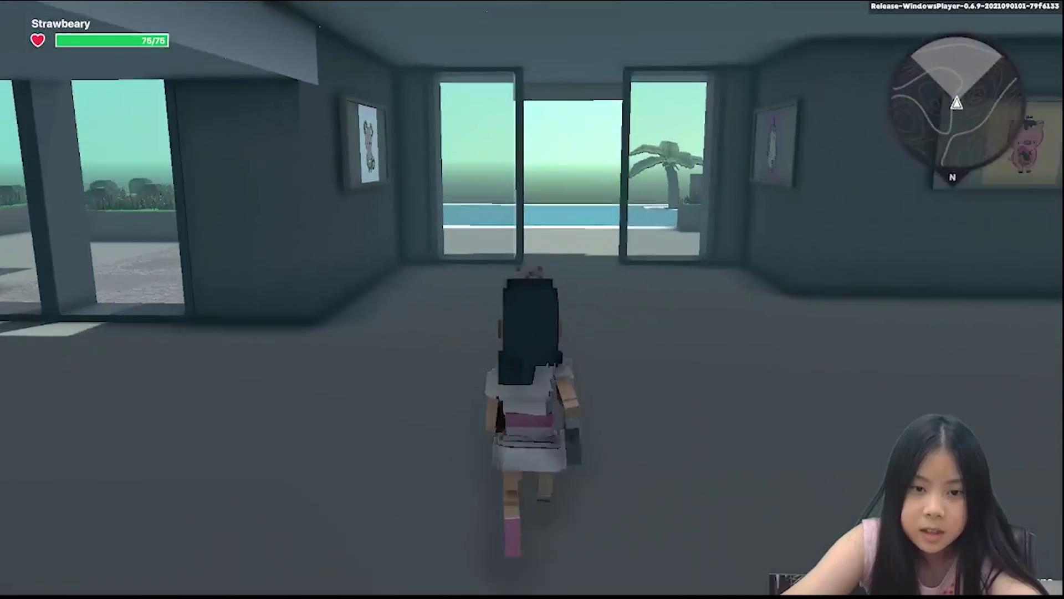
key(w)
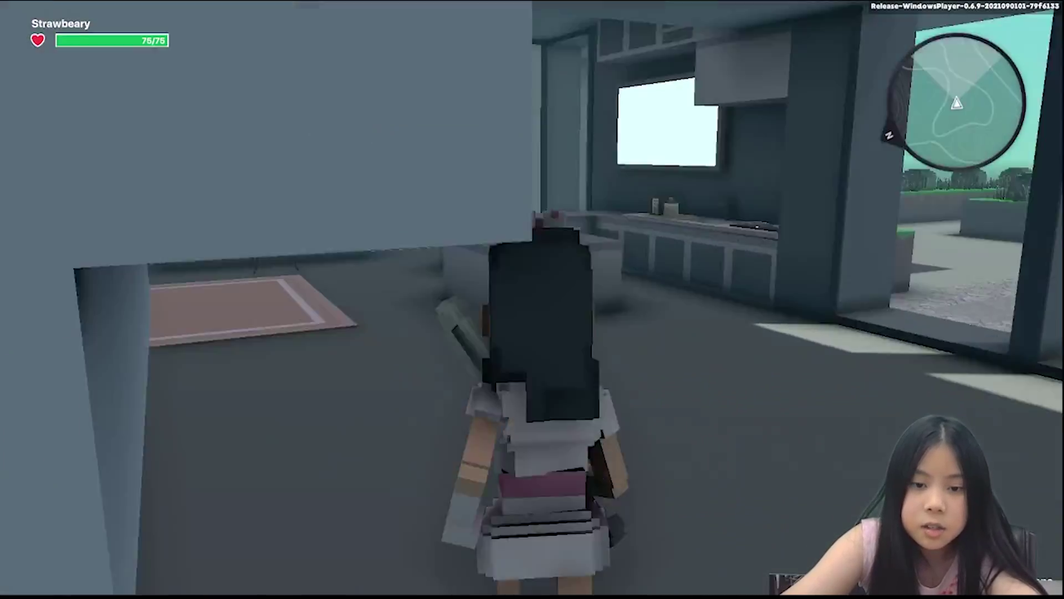
key(w)
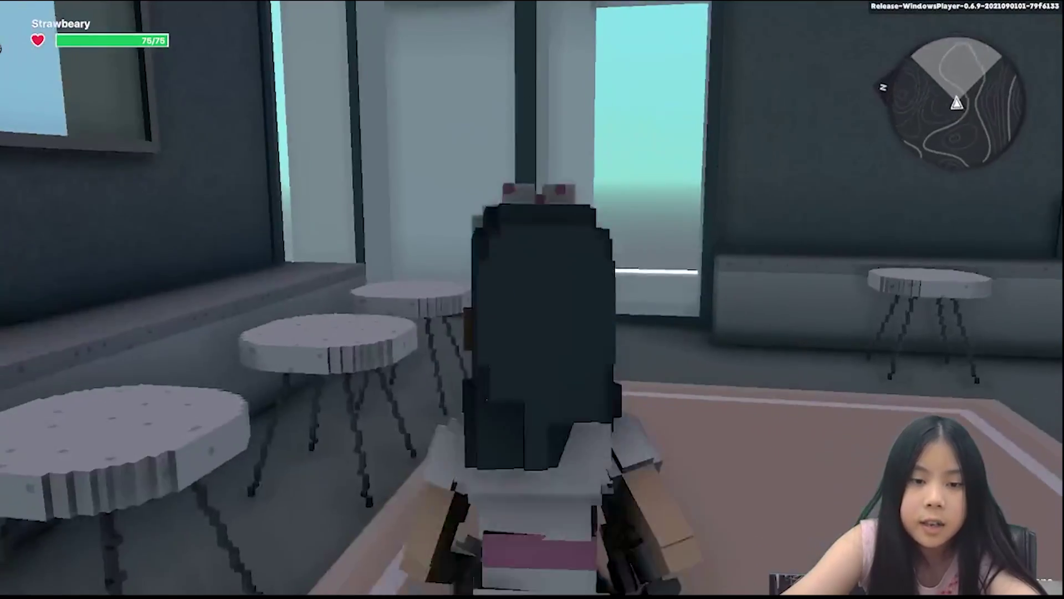
key(space)
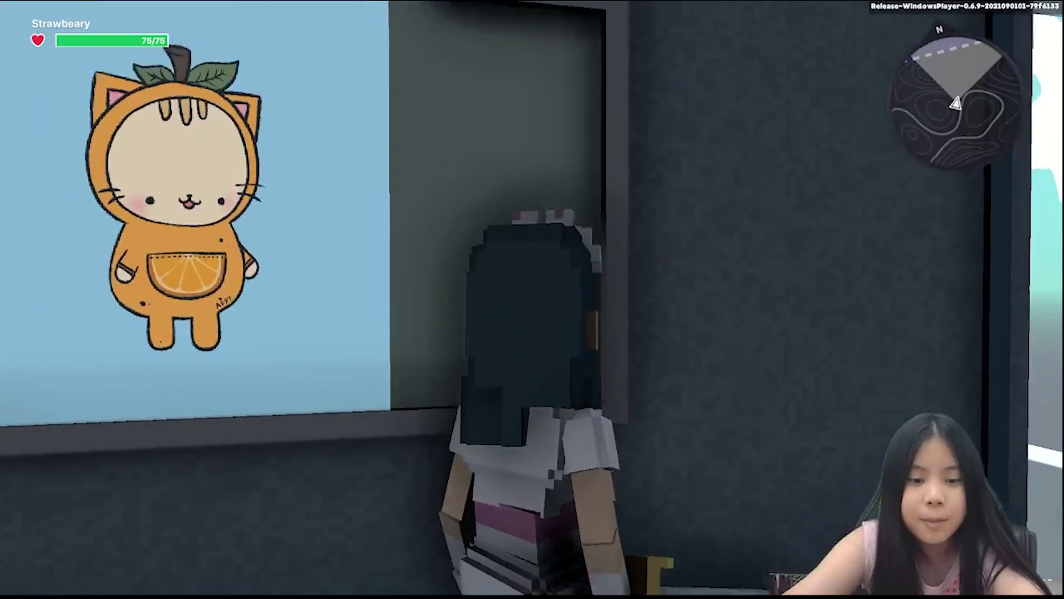